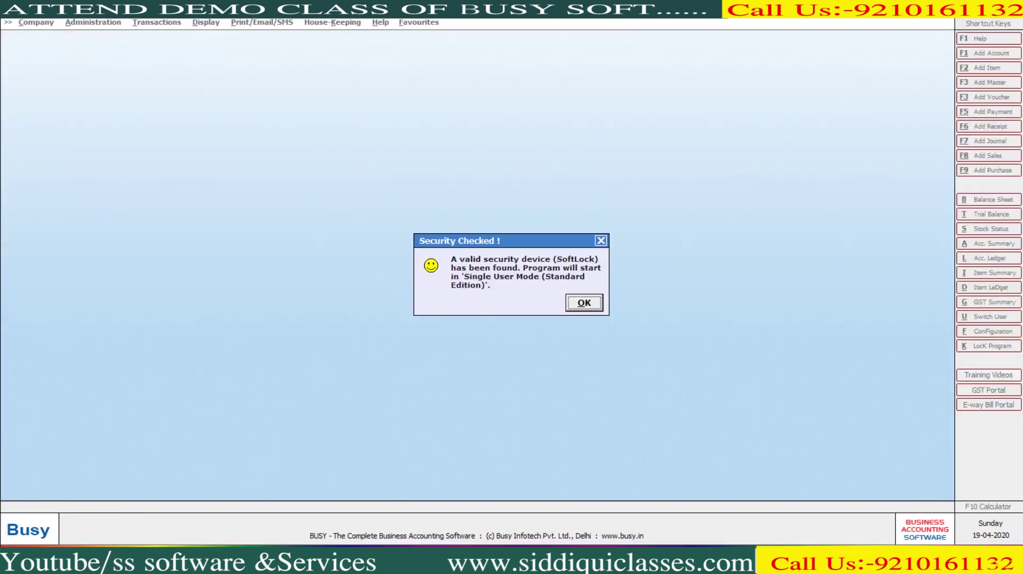
Step: Dismiss the security message and open the company S.S.SOFTWARE AND SERVICES
{"action": "key", "text": "Return"}
{"action": "key", "text": "Return"}
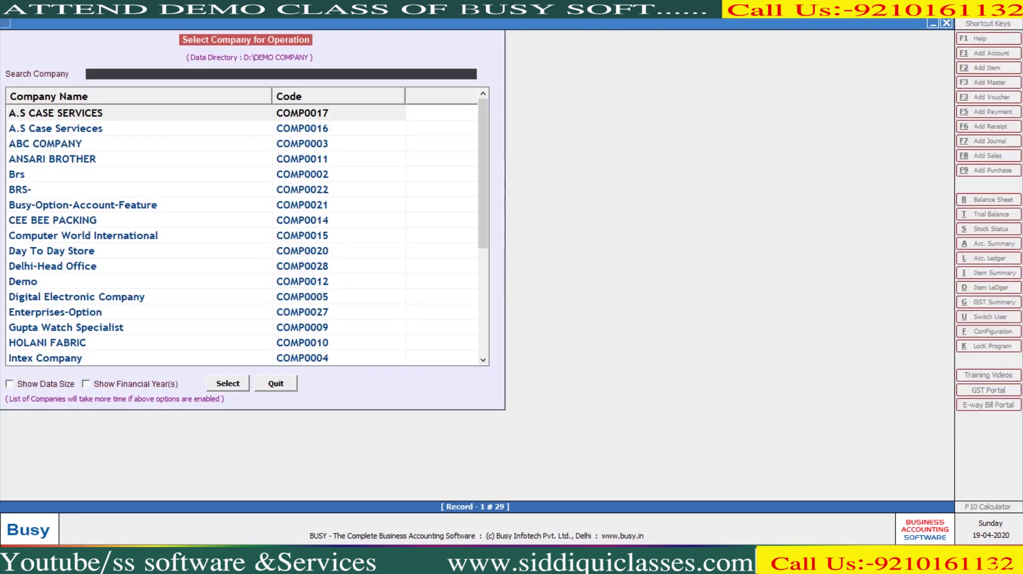
{"action": "type", "text": "S.S"}
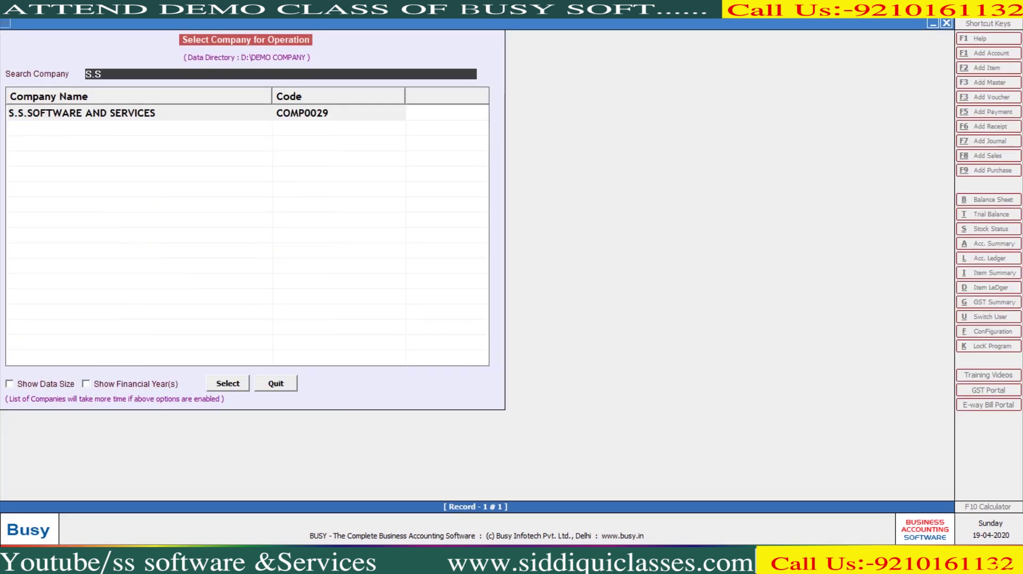
{"action": "key", "text": "Return"}
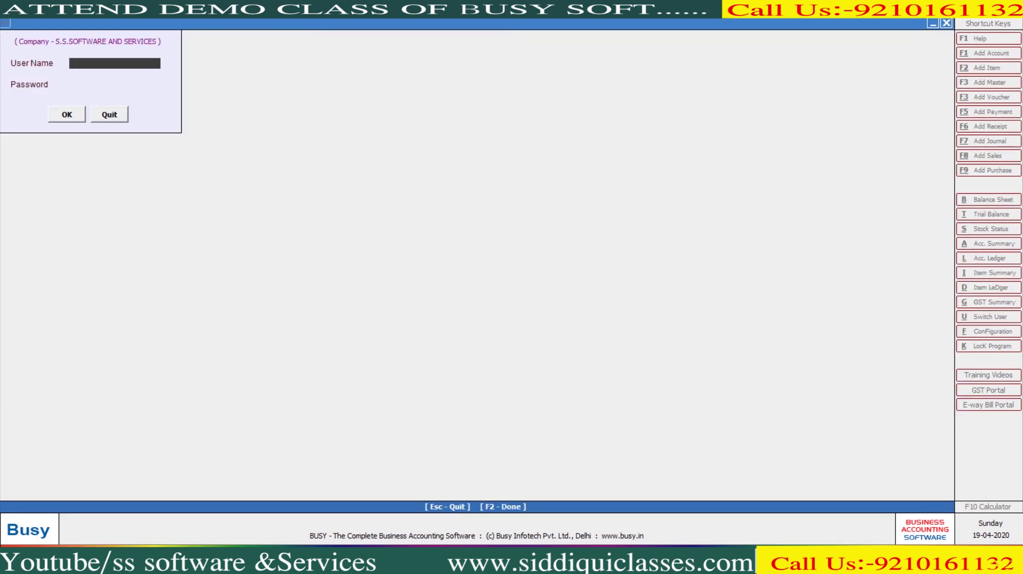
Step: Log in with the user name and password
{"action": "type", "text": "BUSY"}
{"action": "key", "text": "Return"}
{"action": "type", "text": "**"}
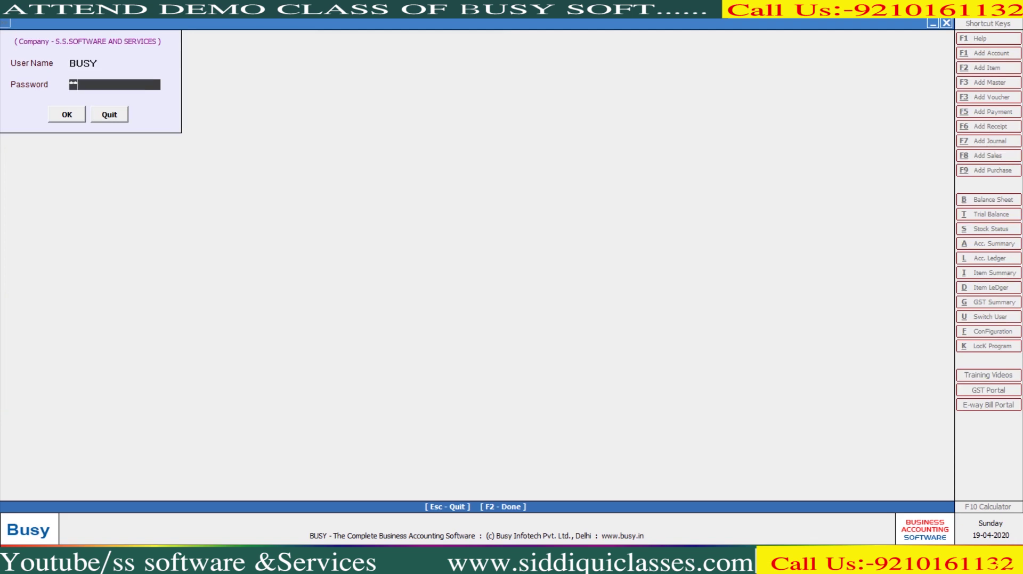
{"action": "type", "text": "**"}
{"action": "key", "text": "Return"}
{"action": "key", "text": "Return"}
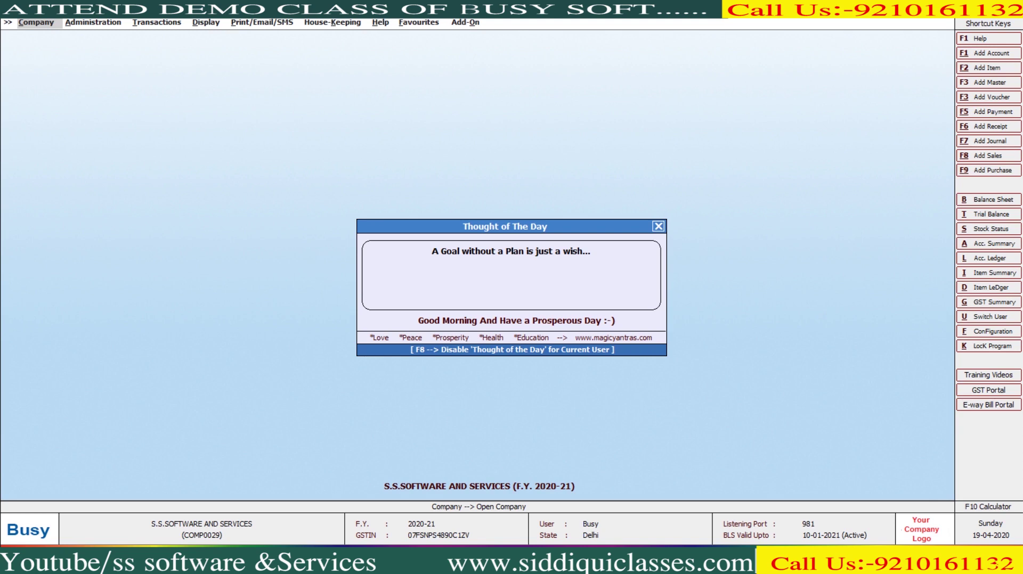
Step: Close the thought-of-the-day and dashboard prompts and expand the Administration utilities
{"action": "key", "text": "Escape"}
{"action": "key", "text": "Return"}
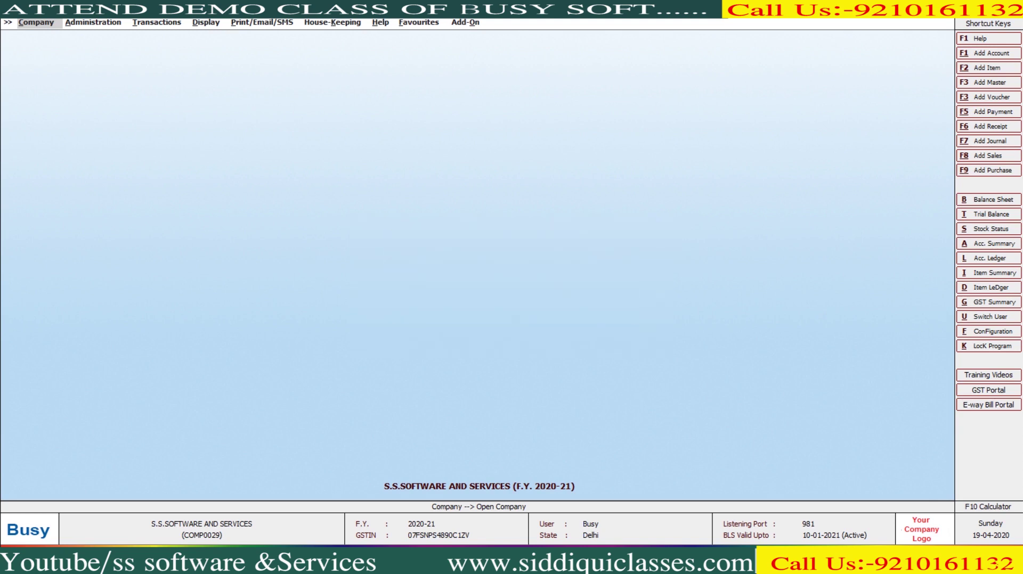
{"action": "key", "text": "Escape"}
{"action": "key", "text": "Down"}
{"action": "key", "text": "Down"}
{"action": "key", "text": "Down"}
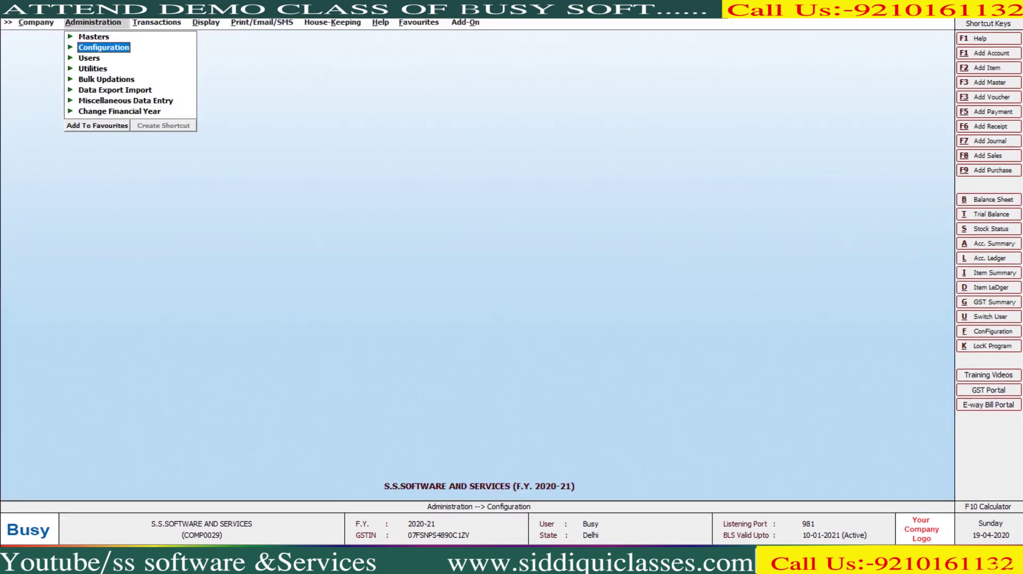
{"action": "key", "text": "Return"}
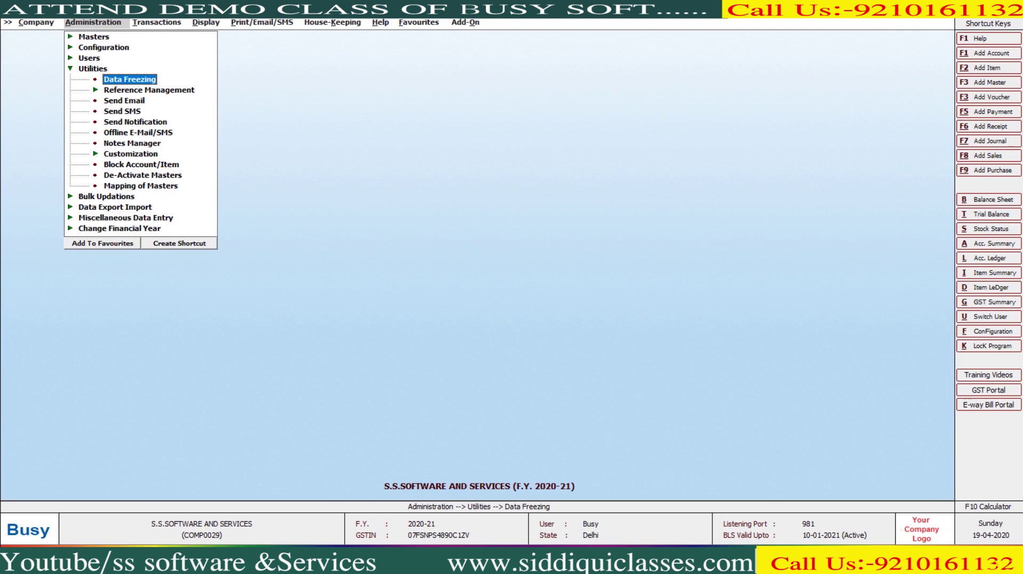
Step: Freeze the company data fully up to 20-04-2020 via Data Freezing
{"action": "key", "text": "Return"}
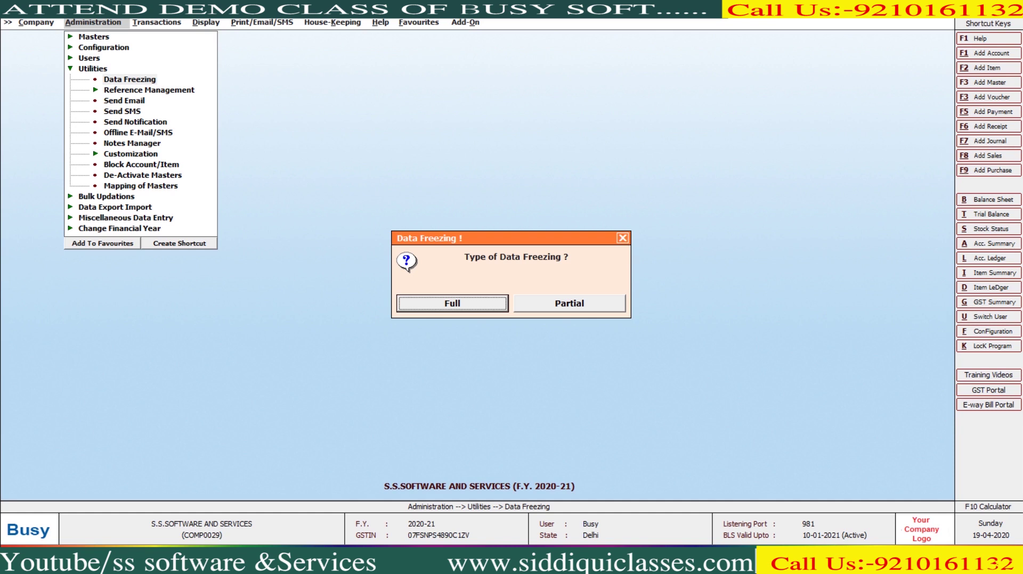
{"action": "key", "text": "Return"}
{"action": "type", "text": "Y"}
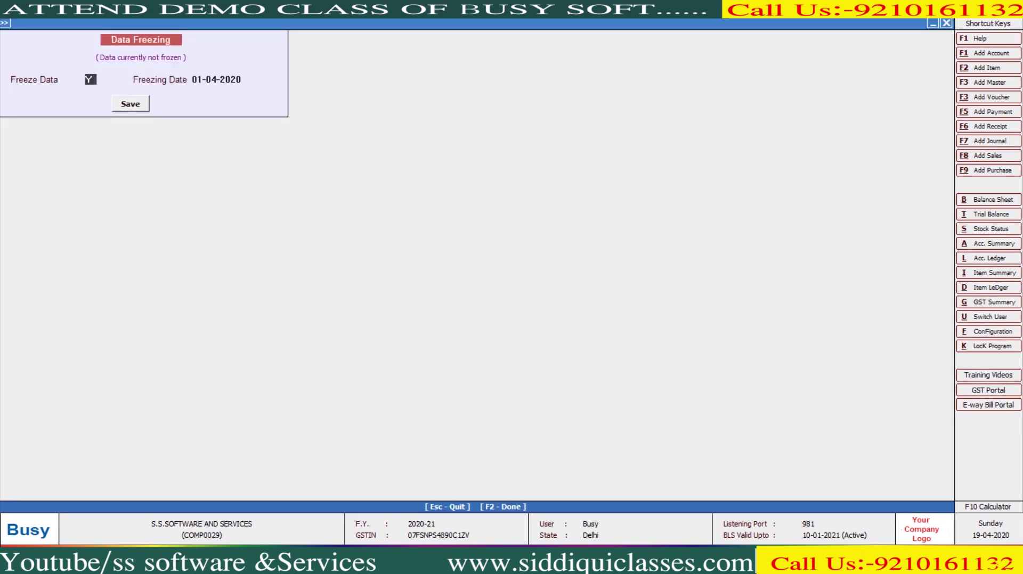
{"action": "key", "text": "Return"}
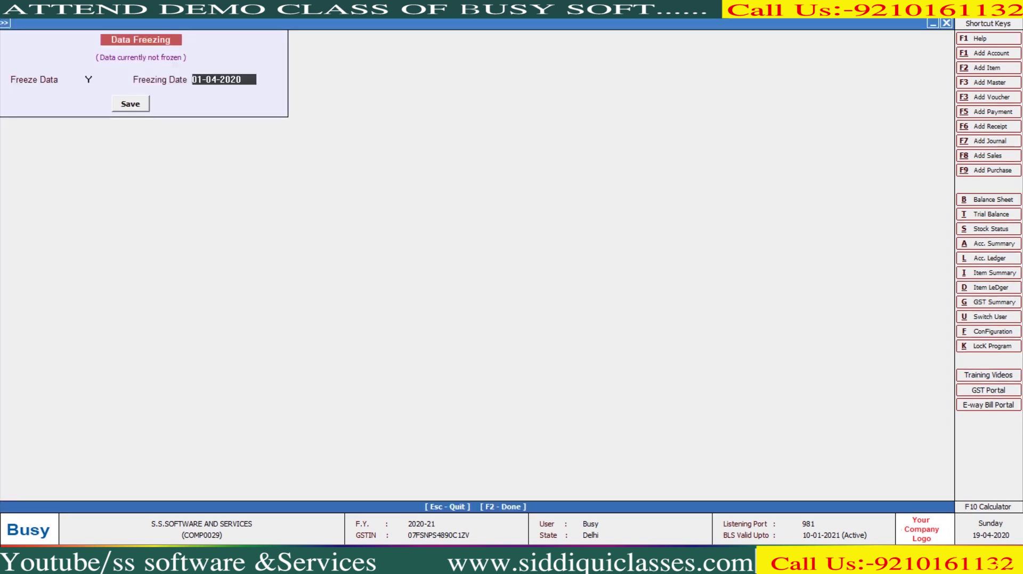
{"action": "type", "text": "20-4"}
{"action": "key", "text": "Return"}
{"action": "key", "text": "Return"}
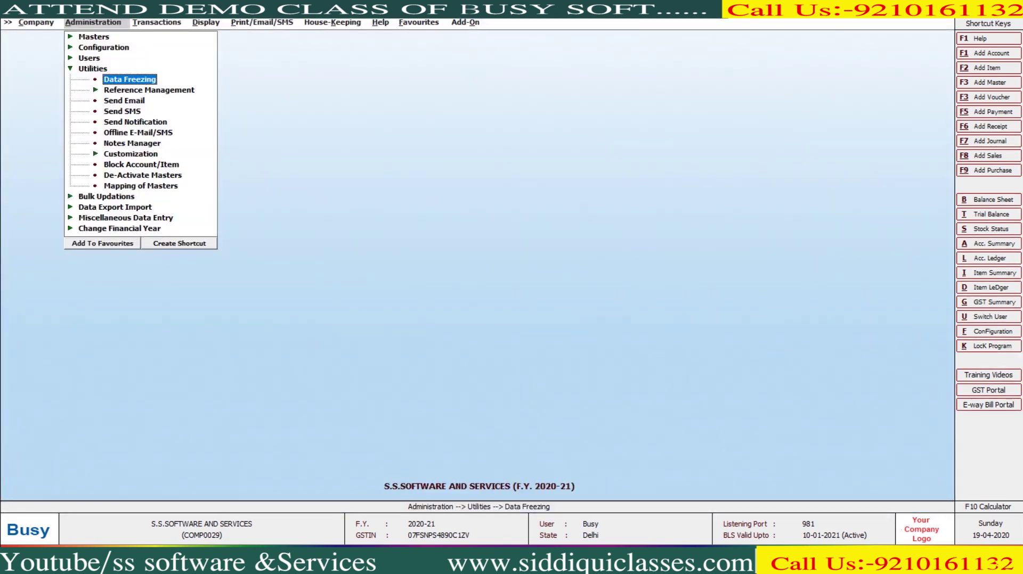
{"action": "key", "text": "Right"}
{"action": "key", "text": "Down"}
{"action": "key", "text": "Down"}
{"action": "key", "text": "Down"}
{"action": "key", "text": "Down"}
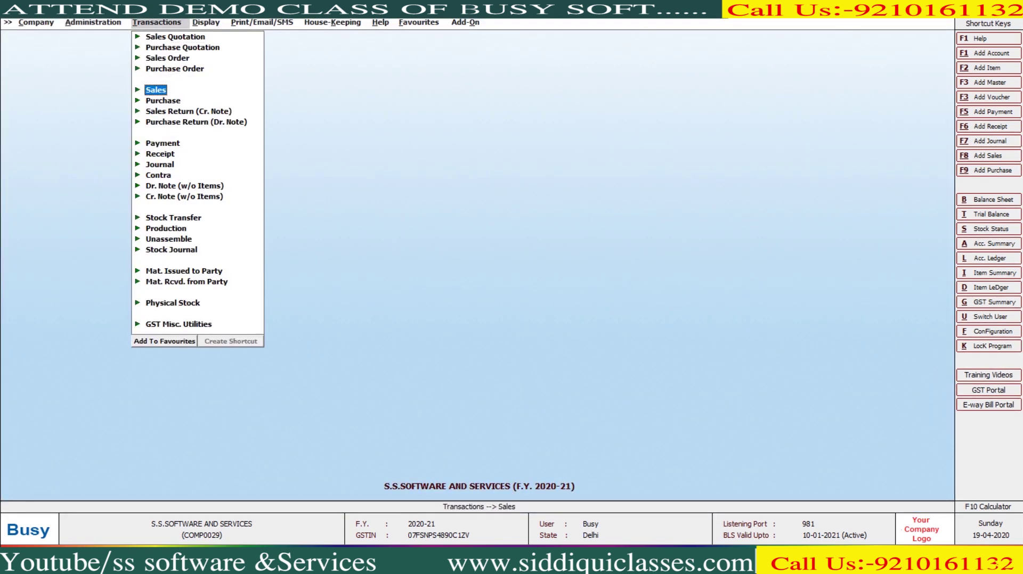
{"action": "key", "text": "Return"}
{"action": "key", "text": "Down"}
{"action": "key", "text": "Return"}
{"action": "key", "text": "Return"}
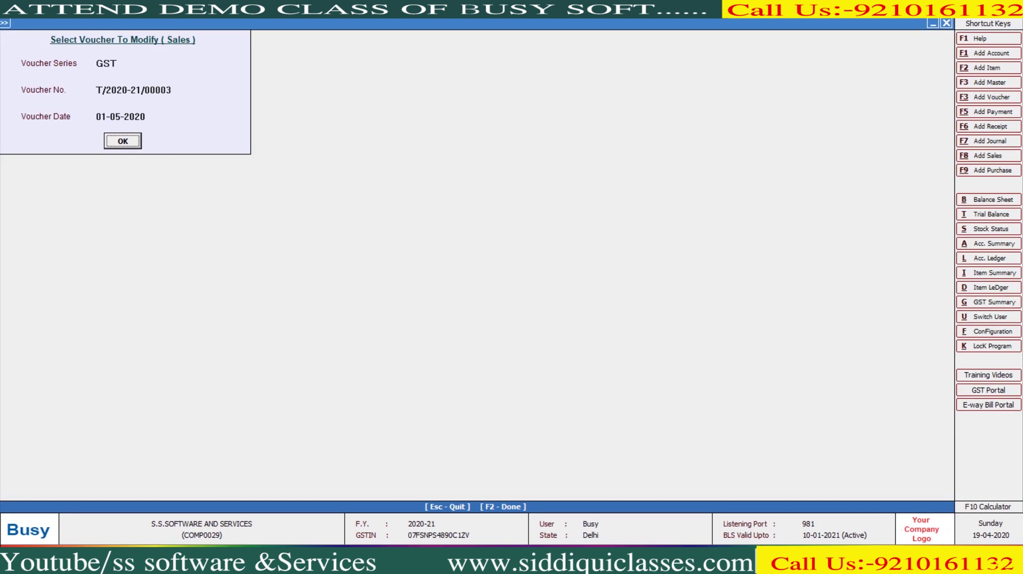
{"action": "key", "text": "Return"}
{"action": "key", "text": "Return"}
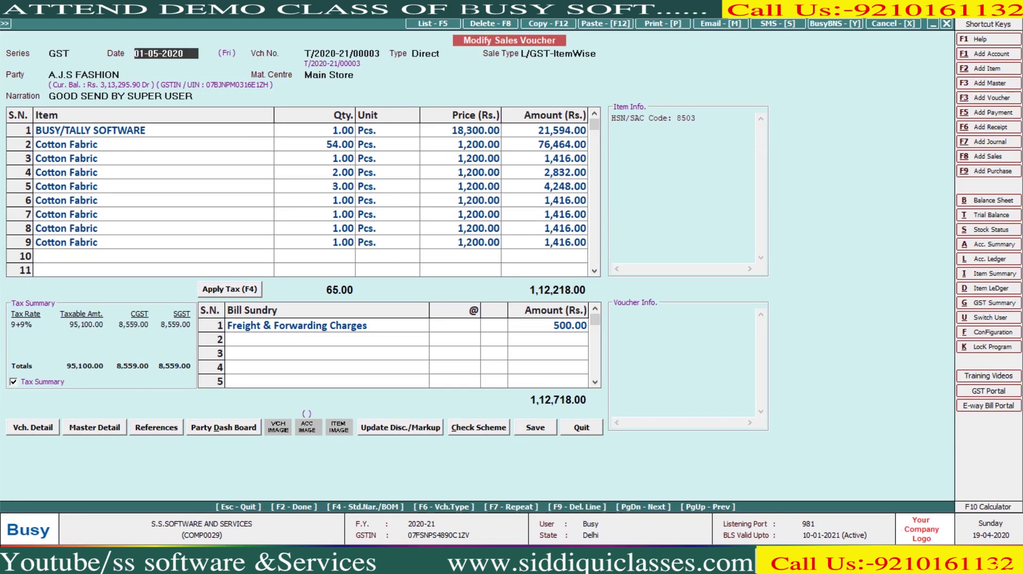
{"action": "key", "text": "Return"}
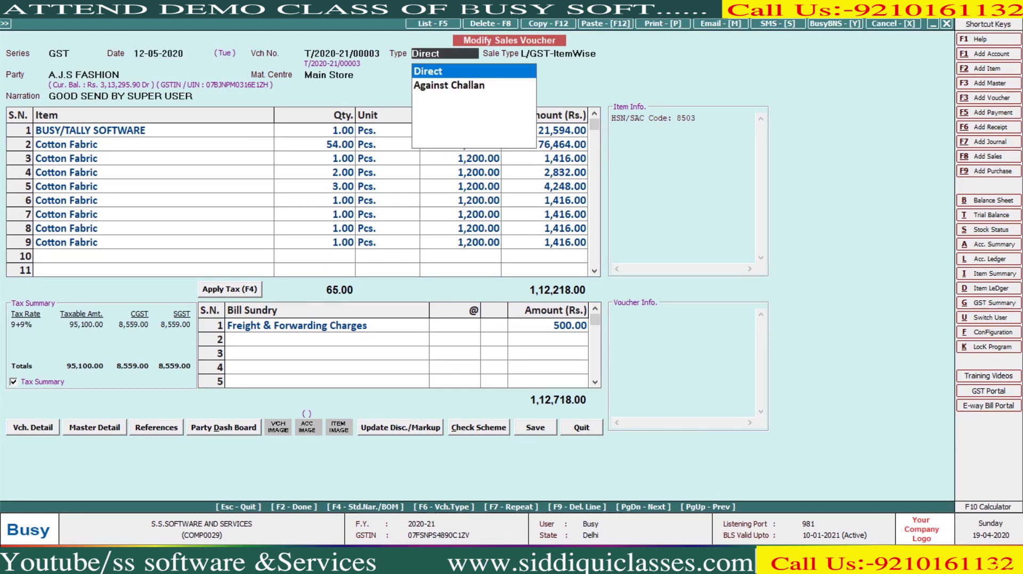
{"action": "key", "text": "Escape"}
{"action": "key", "text": "Return"}
{"action": "key", "text": "Escape"}
{"action": "key", "text": "Down"}
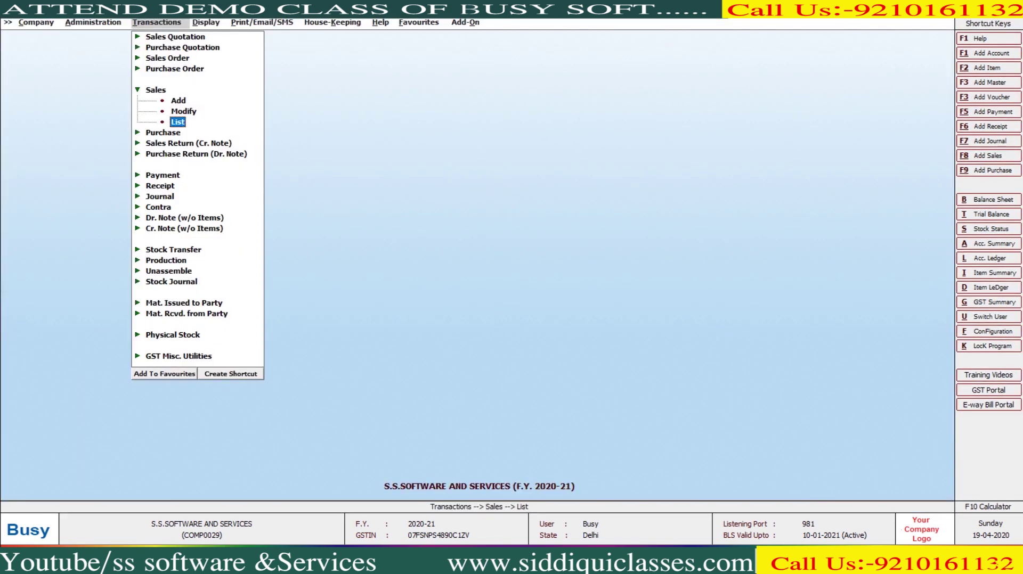
{"action": "key", "text": "Return"}
{"action": "key", "text": "Return"}
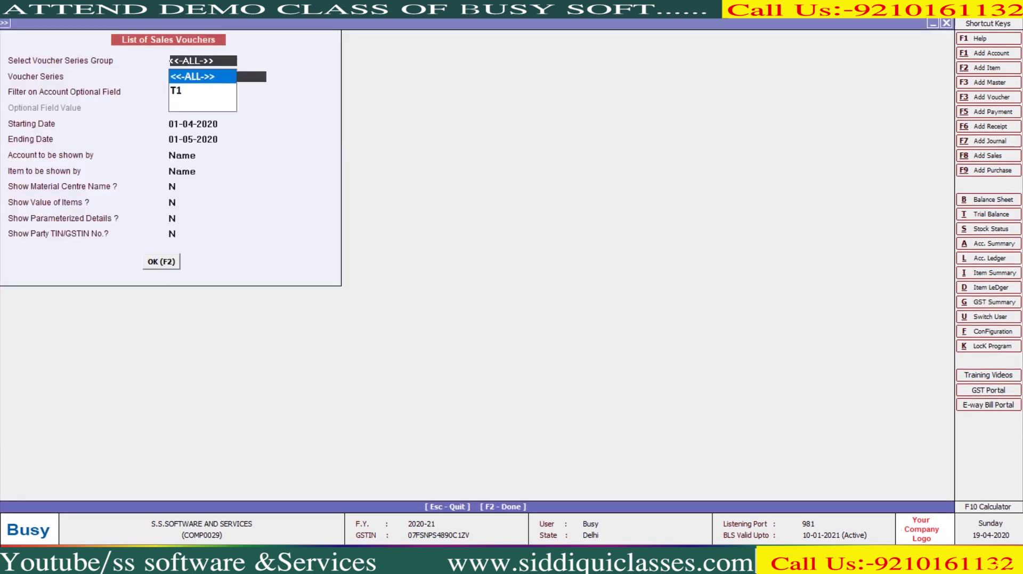
{"action": "key", "text": "Return"}
{"action": "key", "text": "Return"}
{"action": "key", "text": "Up"}
{"action": "key", "text": "Up"}
{"action": "key", "text": "F2"}
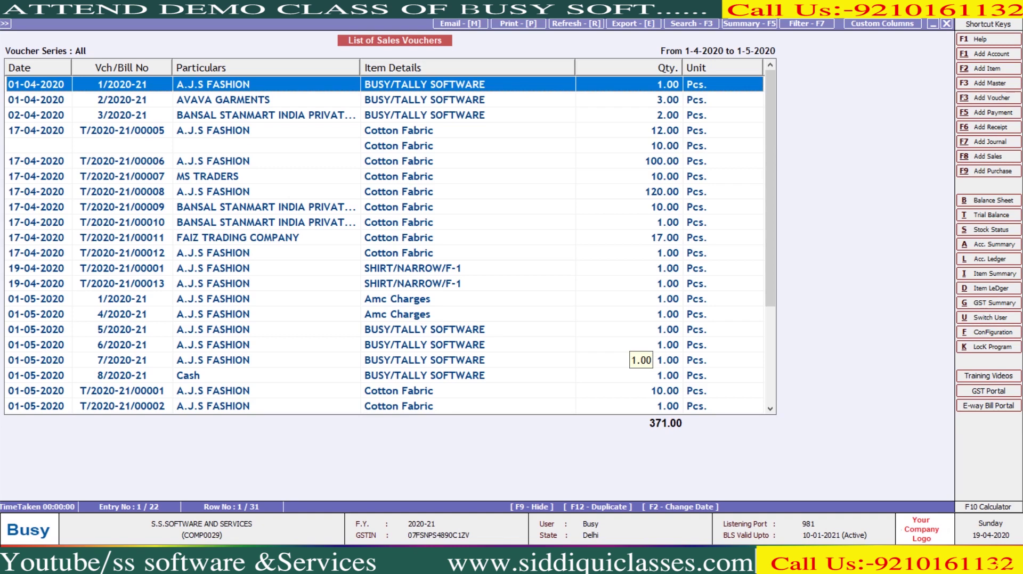
{"action": "key", "text": "Return"}
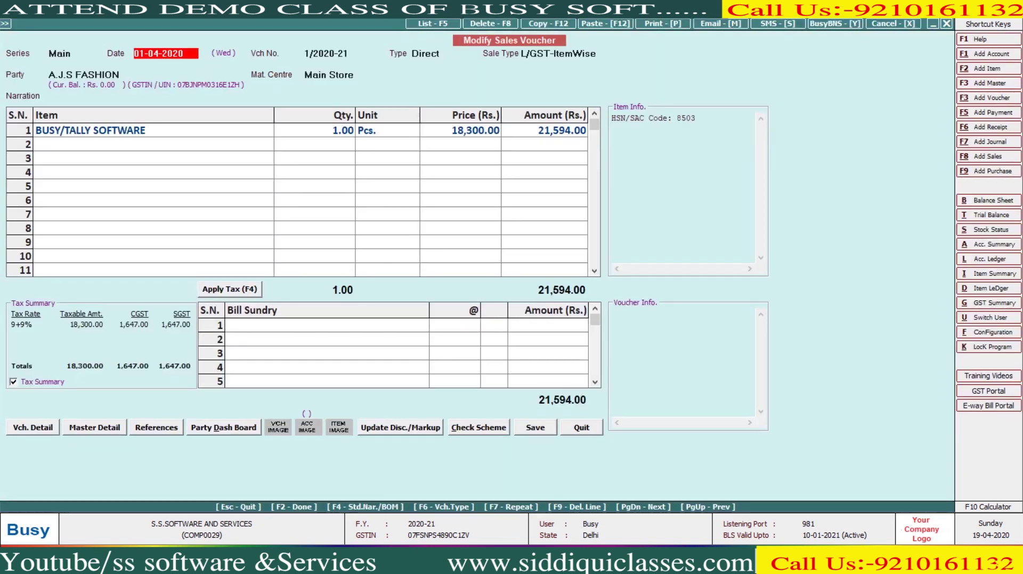
{"action": "key", "text": "Escape"}
{"action": "key", "text": "Down"}
{"action": "key", "text": "Down"}
{"action": "key", "text": "Down"}
{"action": "key", "text": "Down"}
{"action": "key", "text": "Down"}
{"action": "key", "text": "Down"}
{"action": "key", "text": "Down"}
{"action": "key", "text": "Down"}
{"action": "key", "text": "Down"}
{"action": "key", "text": "Down"}
{"action": "key", "text": "Down"}
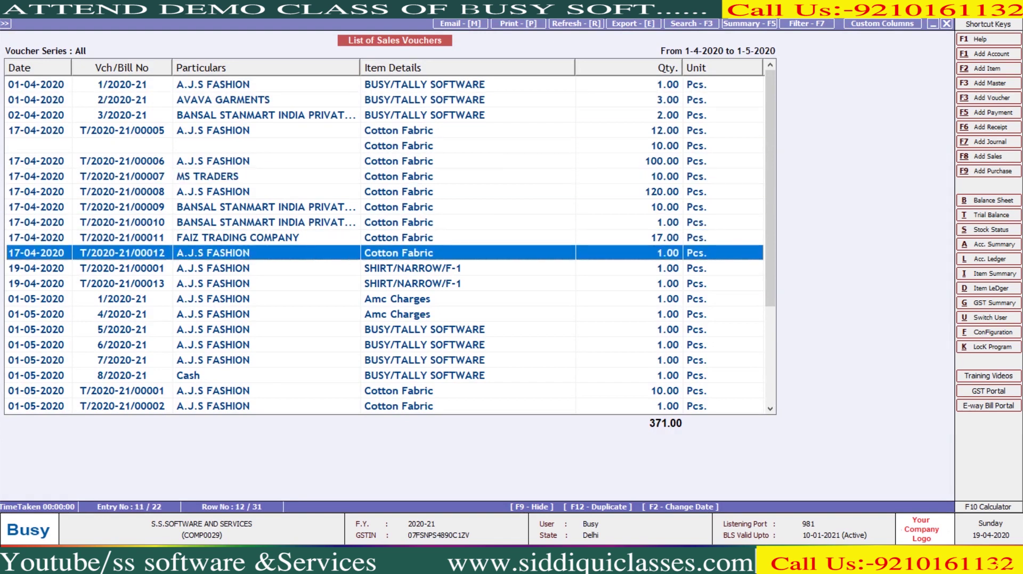
{"action": "key", "text": "Down"}
{"action": "key", "text": "Down"}
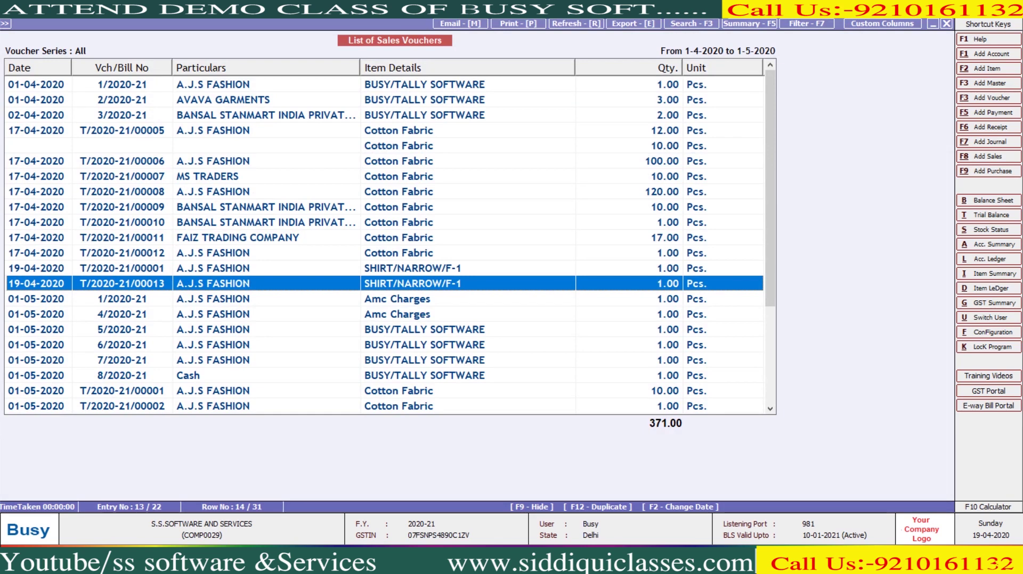
{"action": "key", "text": "Return"}
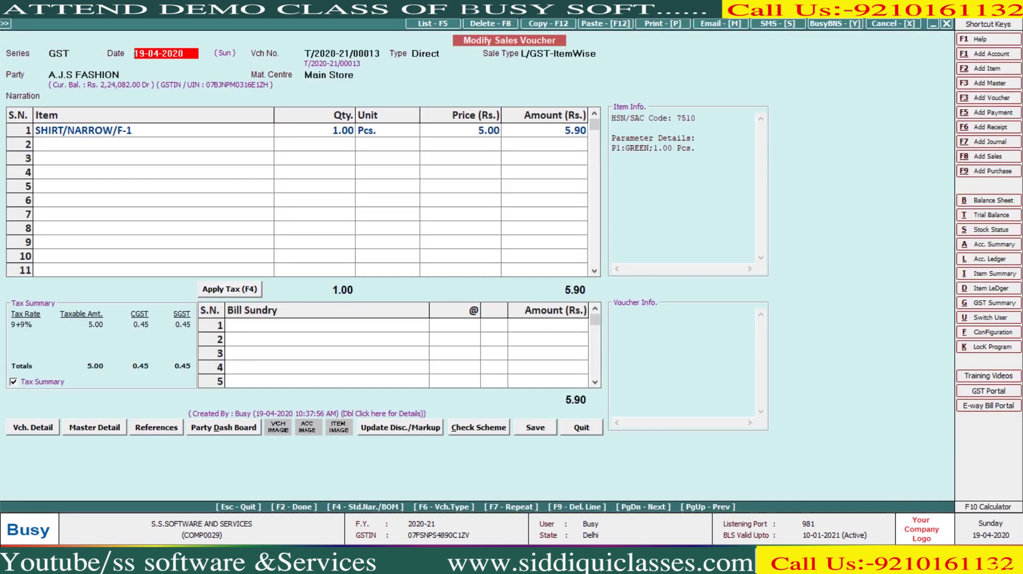
{"action": "key", "text": "Escape"}
{"action": "key", "text": "Escape"}
{"action": "key", "text": "Escape"}
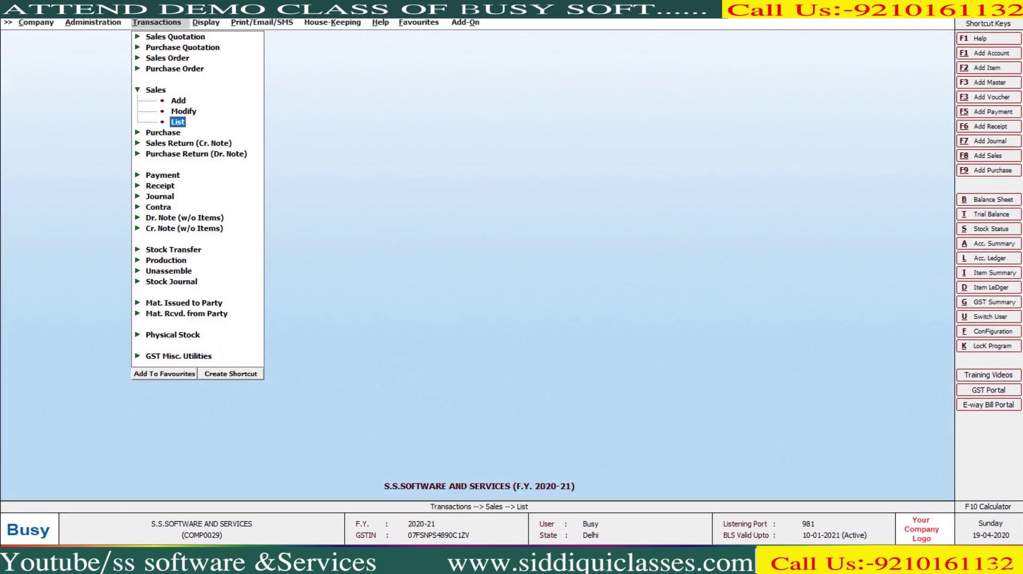
Step: Turn the existing data freeze off and save
{"action": "key", "text": "Left"}
{"action": "key", "text": "Return"}
{"action": "key", "text": "Return"}
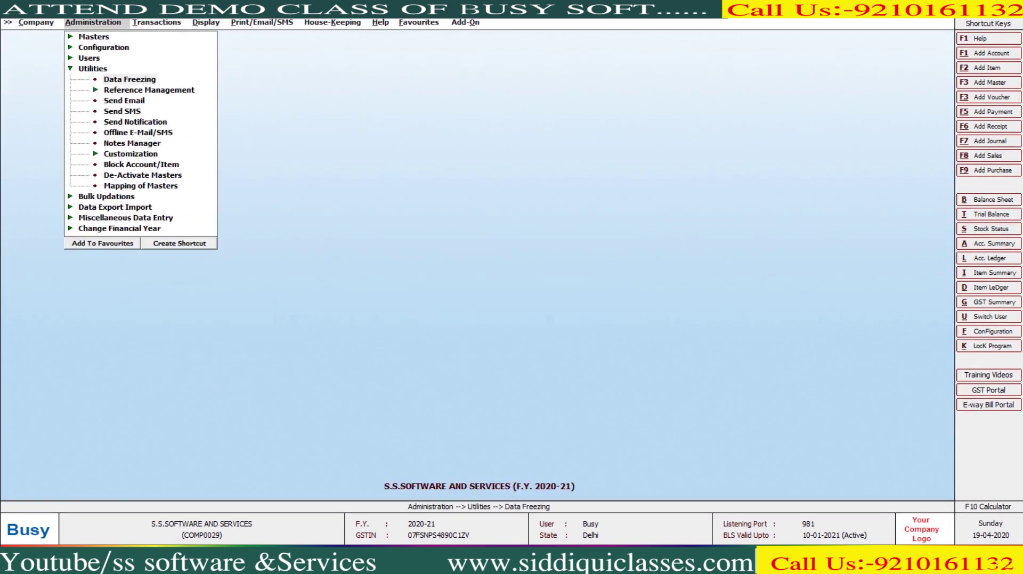
{"action": "key", "text": "n"}
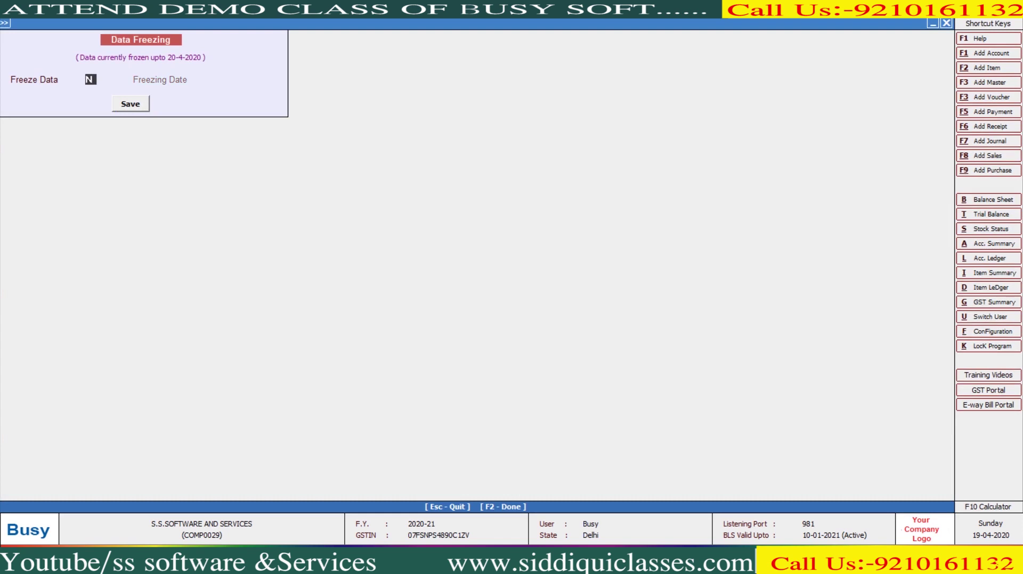
{"action": "key", "text": "Return"}
{"action": "key", "text": "Return"}
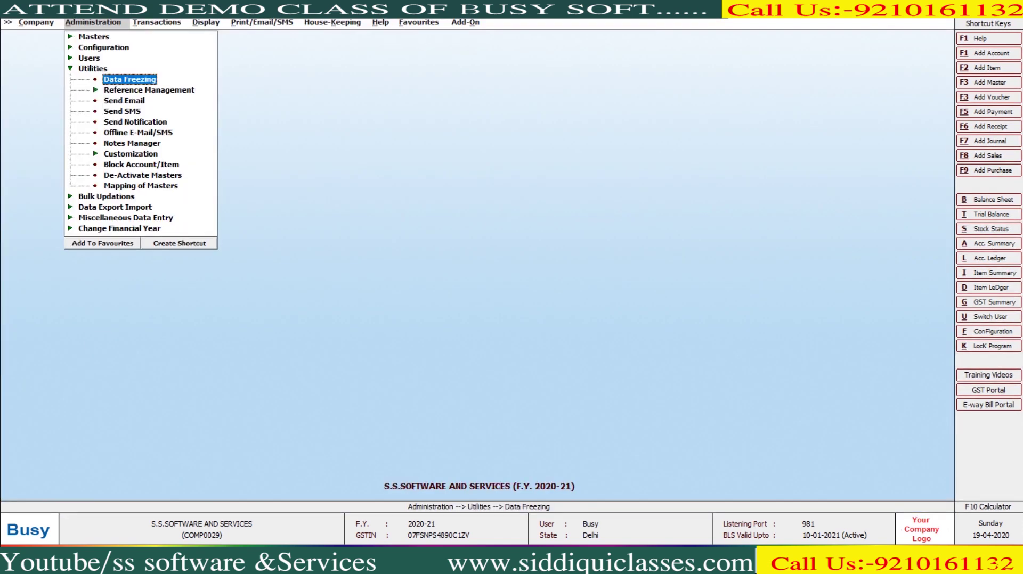
Step: Reopen Data Freezing and choose the Partial freezing type
{"action": "key", "text": "Return"}
{"action": "key", "text": "Right"}
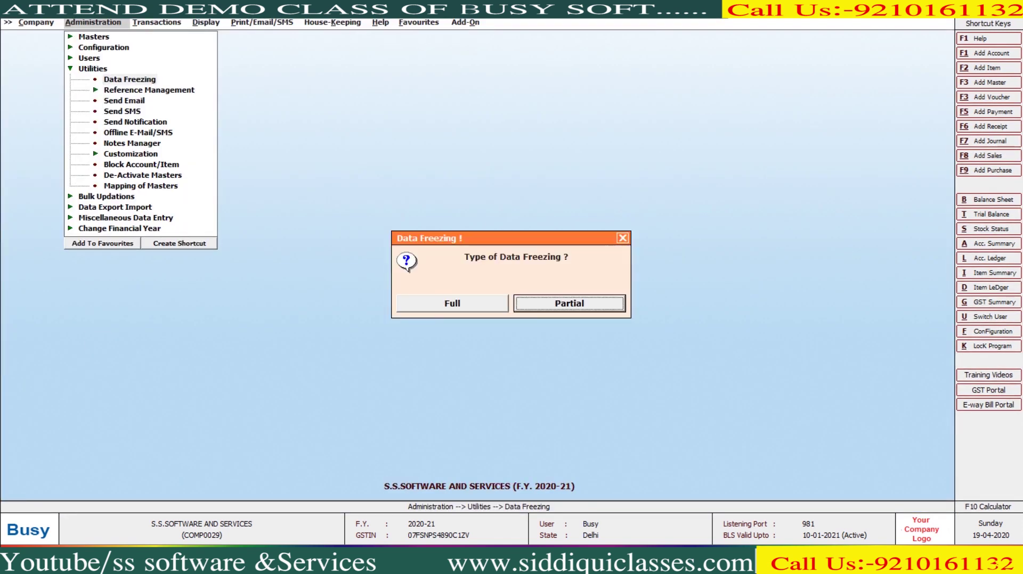
{"action": "key", "text": "Return"}
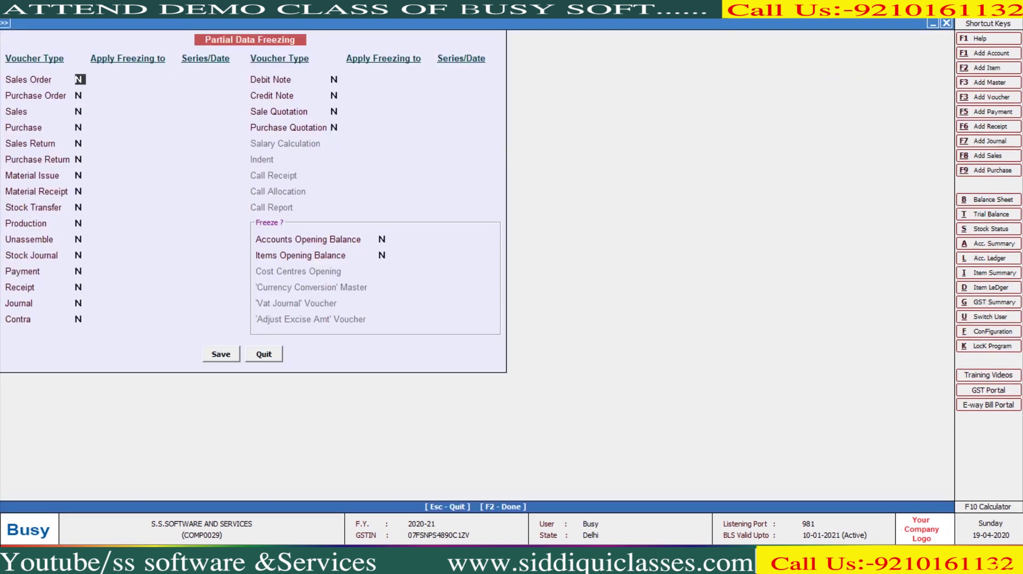
Step: Freeze Purchase vouchers for all series up to 20-04-2020
{"action": "key", "text": "Return"}
{"action": "key", "text": "Return"}
{"action": "key", "text": "Return"}
{"action": "type", "text": "Y"}
{"action": "key", "text": "Return"}
{"action": "key", "text": "Return"}
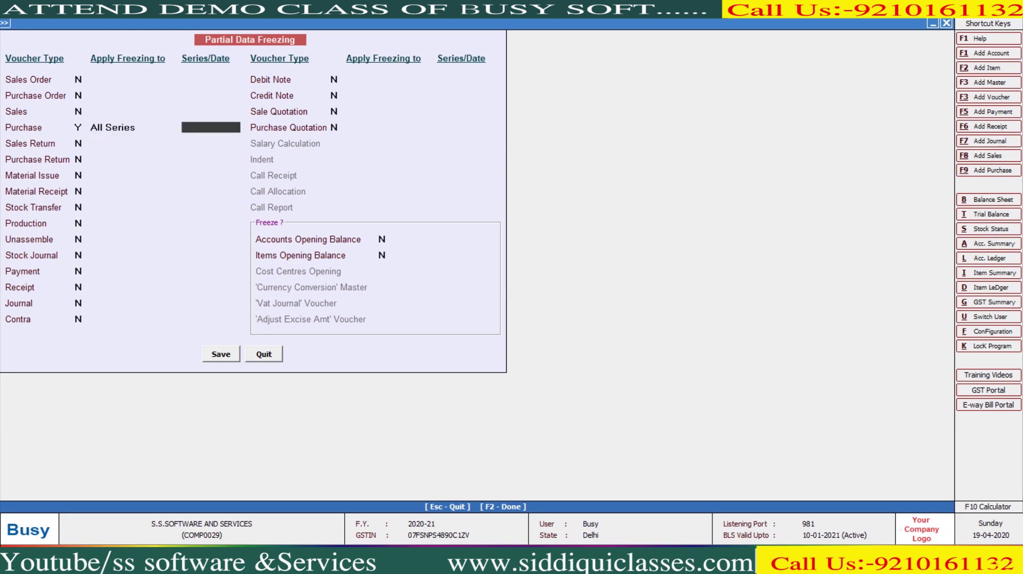
{"action": "type", "text": "20-4"}
{"action": "key", "text": "Return"}
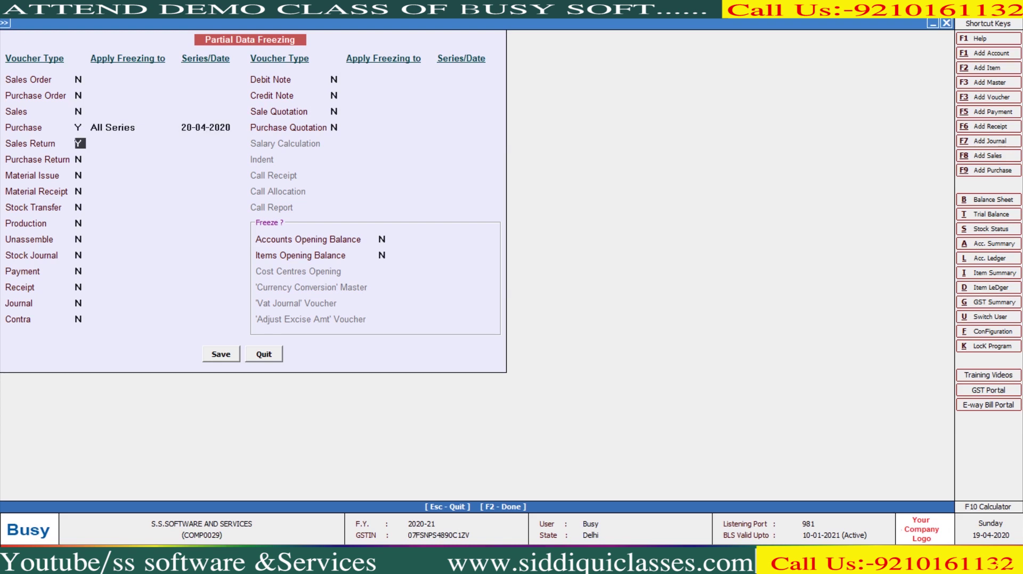
Step: Freeze Payment up to 01-04-2020 and both opening balances, then save
{"action": "key", "text": "Return"}
{"action": "key", "text": "Return"}
{"action": "key", "text": "Return"}
{"action": "key", "text": "Return"}
{"action": "key", "text": "Return"}
{"action": "key", "text": "Return"}
{"action": "key", "text": "Return"}
{"action": "key", "text": "Return"}
{"action": "key", "text": "y"}
{"action": "key", "text": "Return"}
{"action": "key", "text": "Return"}
{"action": "key", "text": "Return"}
{"action": "key", "text": "Return"}
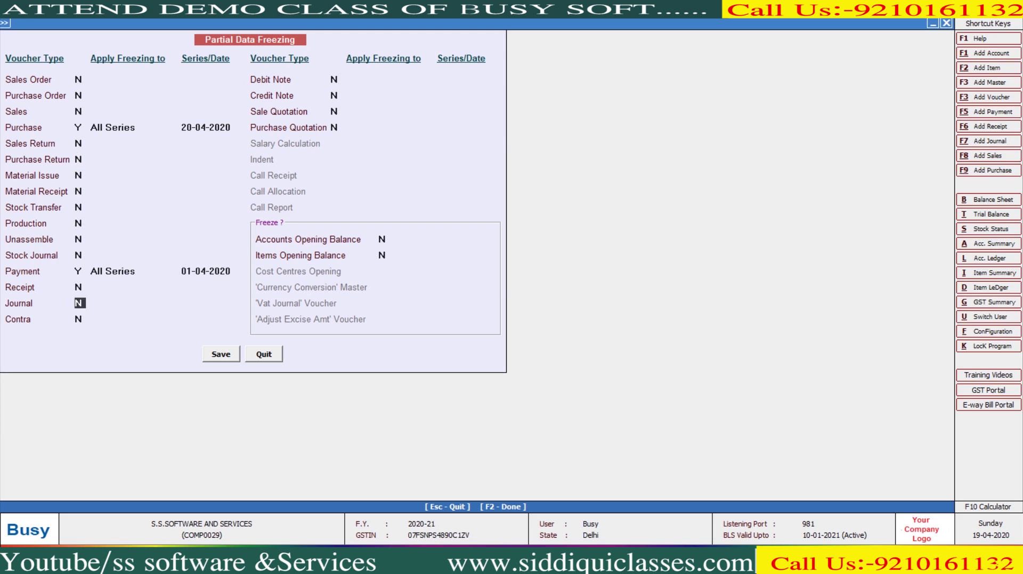
{"action": "left_click", "coordinate": [384, 239]}
{"action": "key", "text": "y"}
{"action": "key", "text": "Return"}
{"action": "key", "text": "Return"}
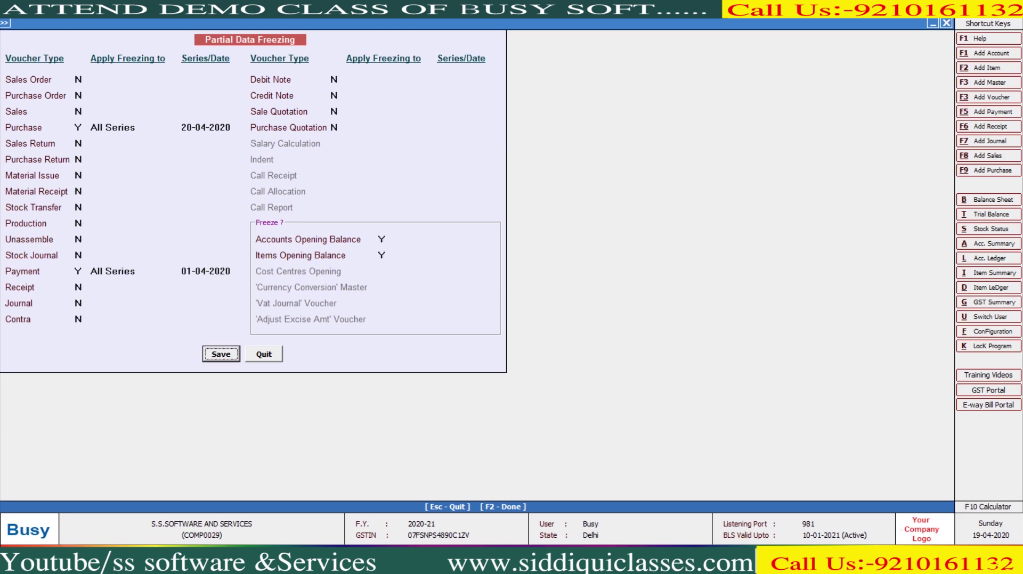
{"action": "key", "text": "Return"}
{"action": "key", "text": "Left"}
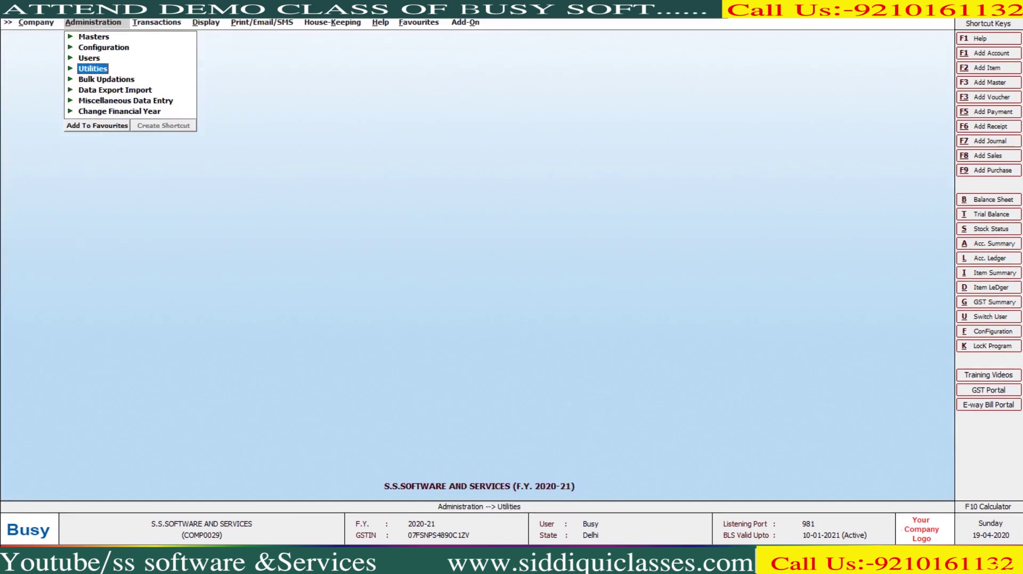
Step: Open account A for modification from Masters > Account
{"action": "key", "text": "Up"}
{"action": "key", "text": "Up"}
{"action": "key", "text": "Up"}
{"action": "key", "text": "Right"}
{"action": "key", "text": "Down"}
{"action": "key", "text": "Down"}
{"action": "key", "text": "Up"}
{"action": "key", "text": "Right"}
{"action": "key", "text": "Down"}
{"action": "key", "text": "Down"}
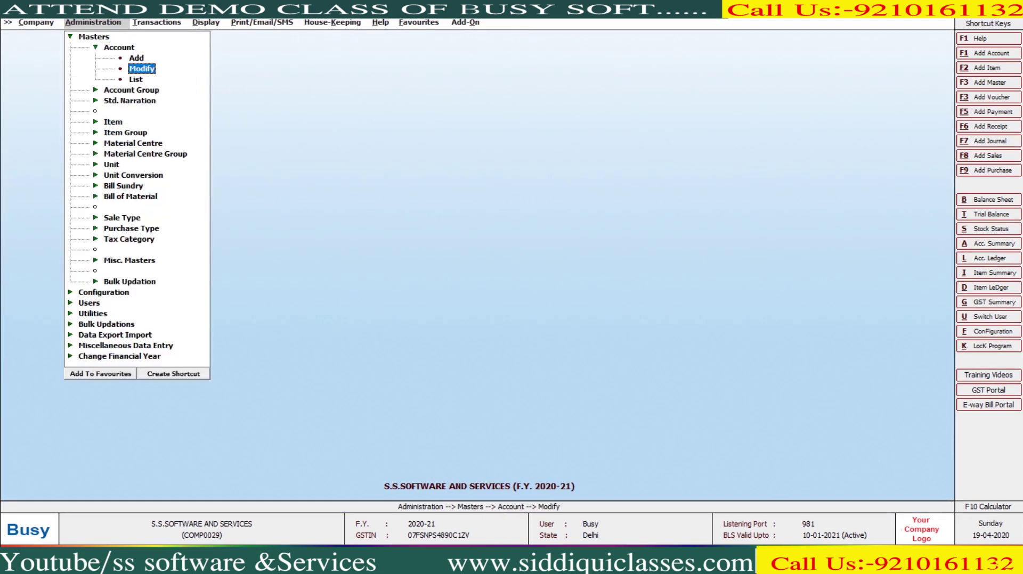
{"action": "key", "text": "Return"}
{"action": "key", "text": "Return"}
{"action": "key", "text": "Return"}
{"action": "key", "text": "Return"}
{"action": "key", "text": "Return"}
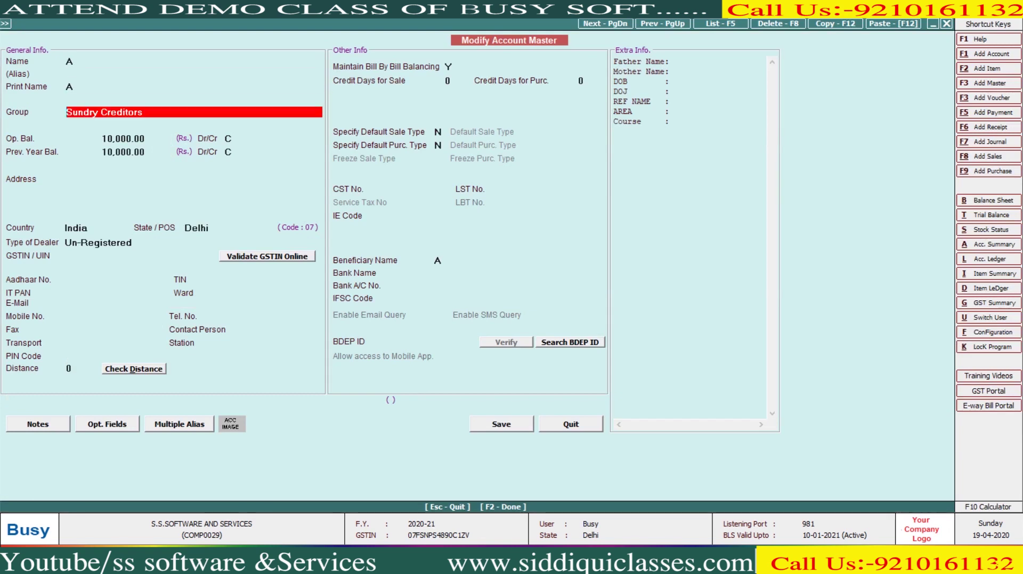
{"action": "key", "text": "Return"}
{"action": "key", "text": "Return"}
{"action": "key", "text": "Return"}
Step: Try editing account A's opening balance, dismiss the data-frozen warning, and quit unsaved
{"action": "key", "text": "Return"}
{"action": "key", "text": "Return"}
{"action": "key", "text": "Return"}
{"action": "key", "text": "Return"}
{"action": "key", "text": "Return"}
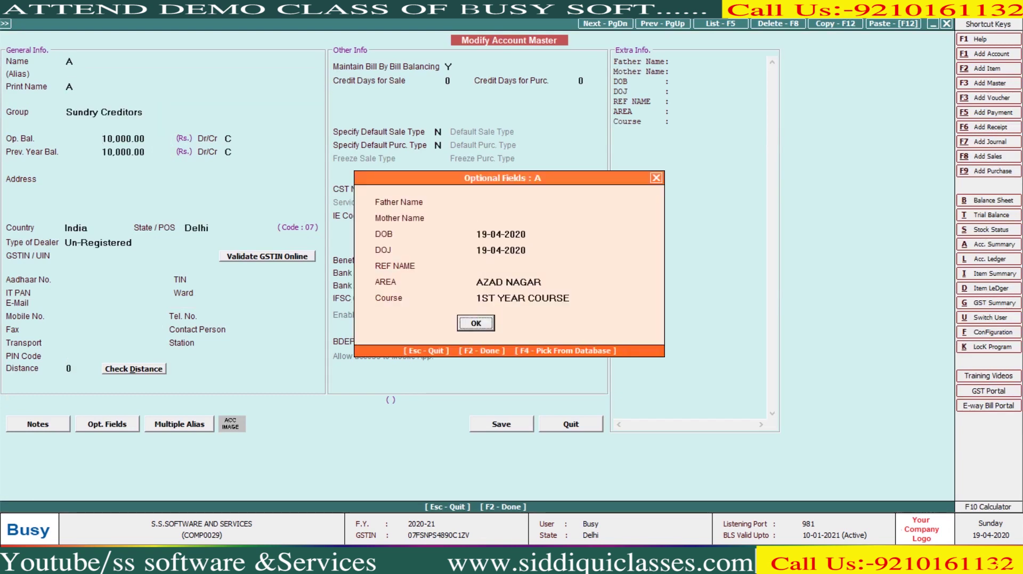
{"action": "key", "text": "Return"}
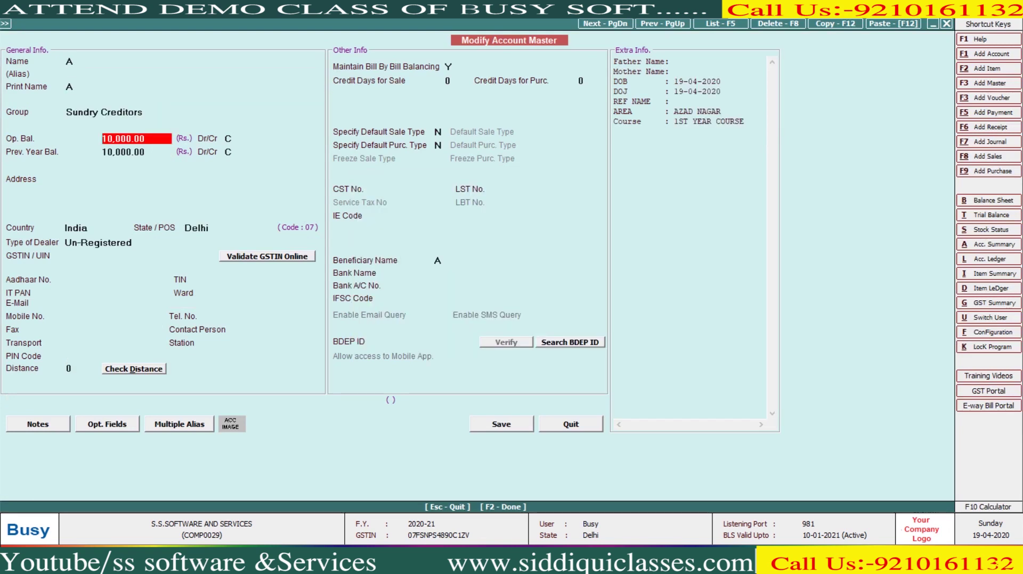
{"action": "key", "text": "Return"}
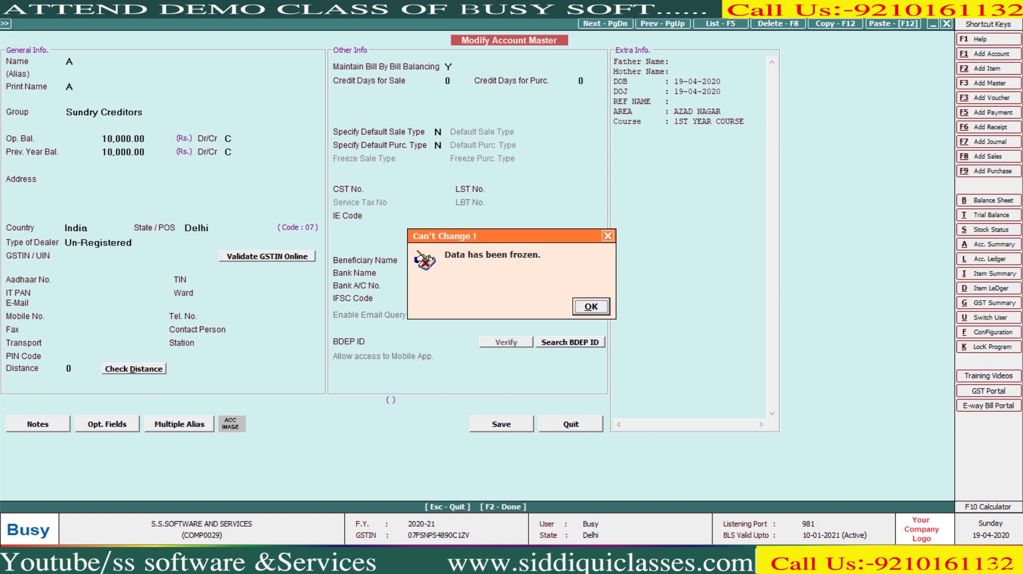
{"action": "key", "text": "Return"}
{"action": "key", "text": "Escape"}
{"action": "key", "text": "Return"}
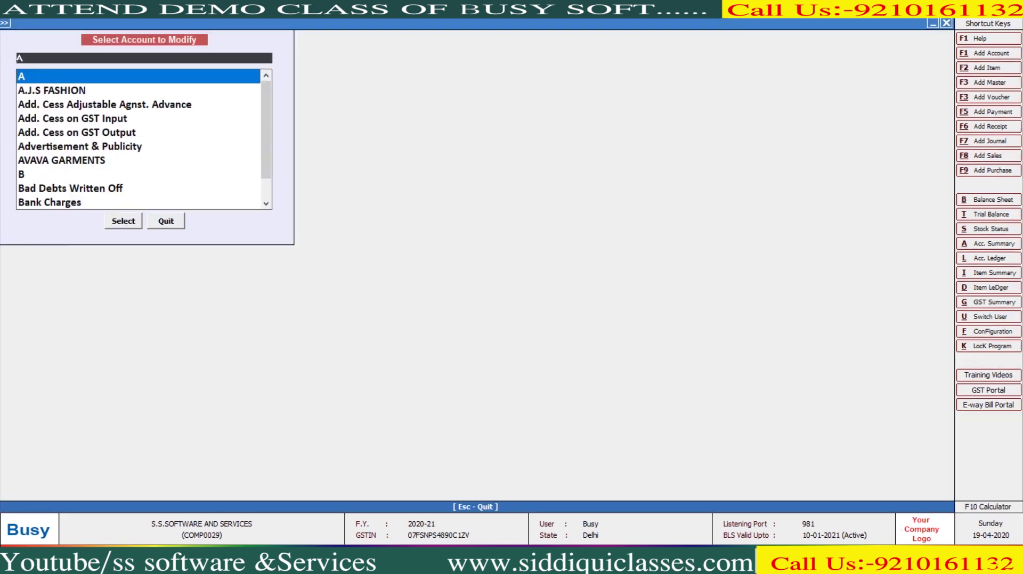
{"action": "key", "text": "Escape"}
{"action": "key", "text": "Escape"}
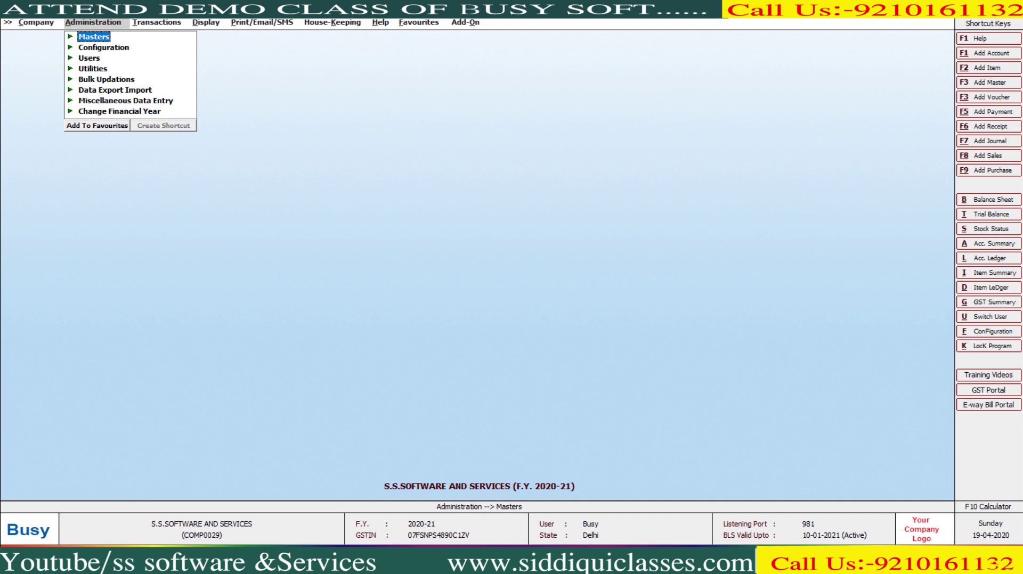
Step: Dismiss the pending Email/SMS prompt and open the Account Ledger options with Alt+L
{"action": "key", "text": "Down"}
{"action": "key", "text": "Down"}
{"action": "key", "text": "Down"}
{"action": "key", "text": "Return"}
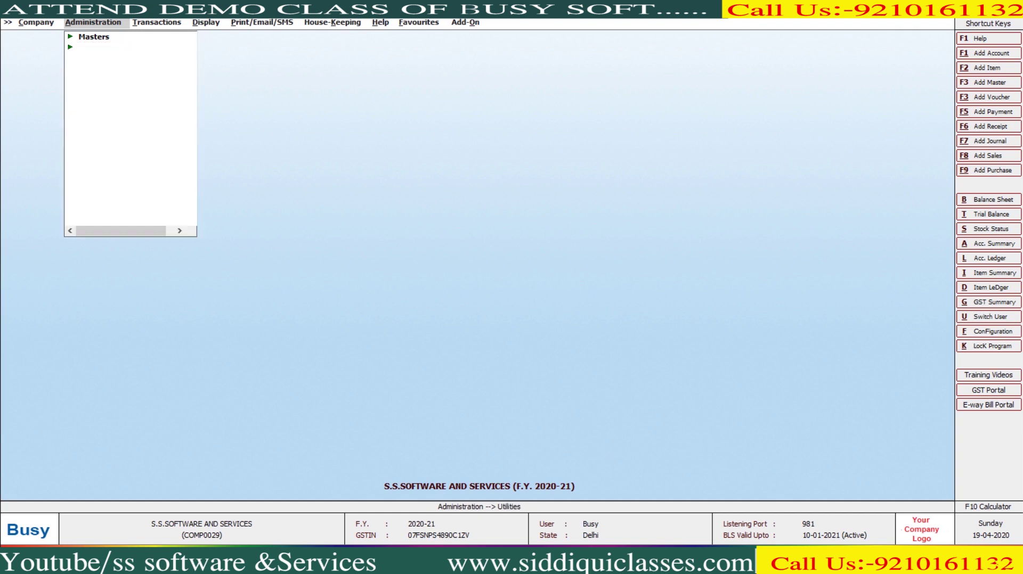
{"action": "key", "text": "Escape"}
{"action": "key", "text": "Down"}
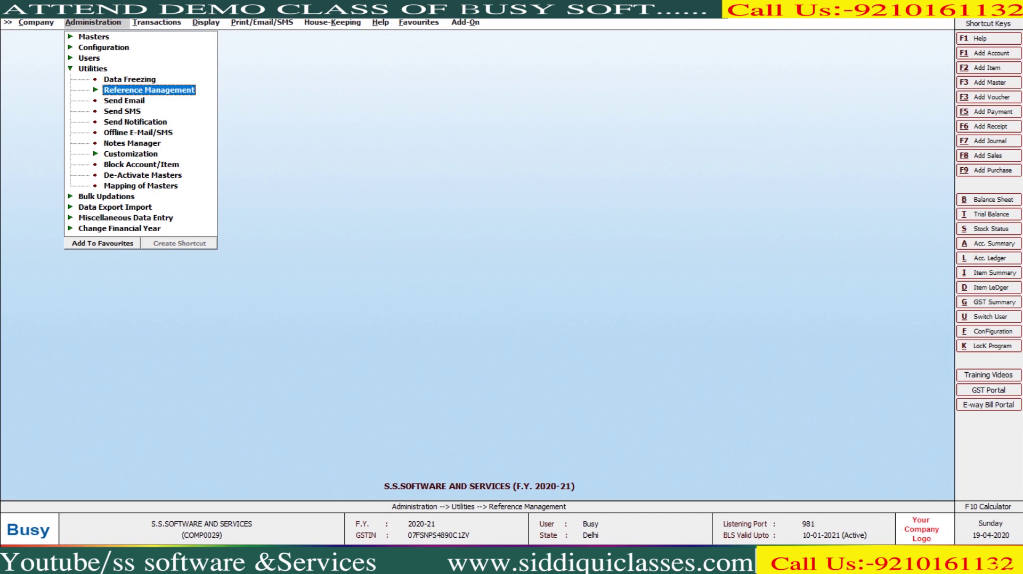
{"action": "key", "text": "Escape"}
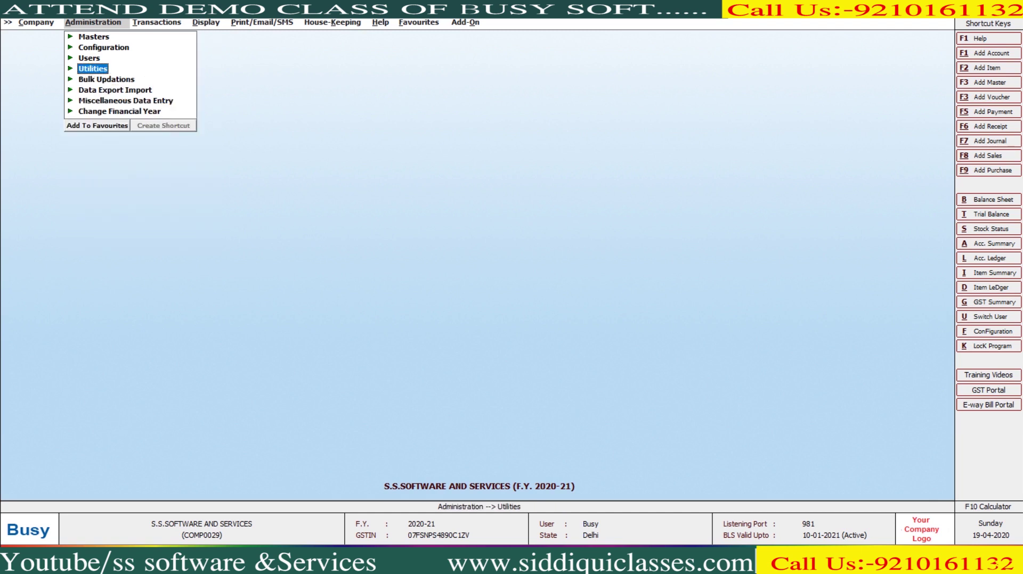
{"action": "key", "text": "alt+l"}
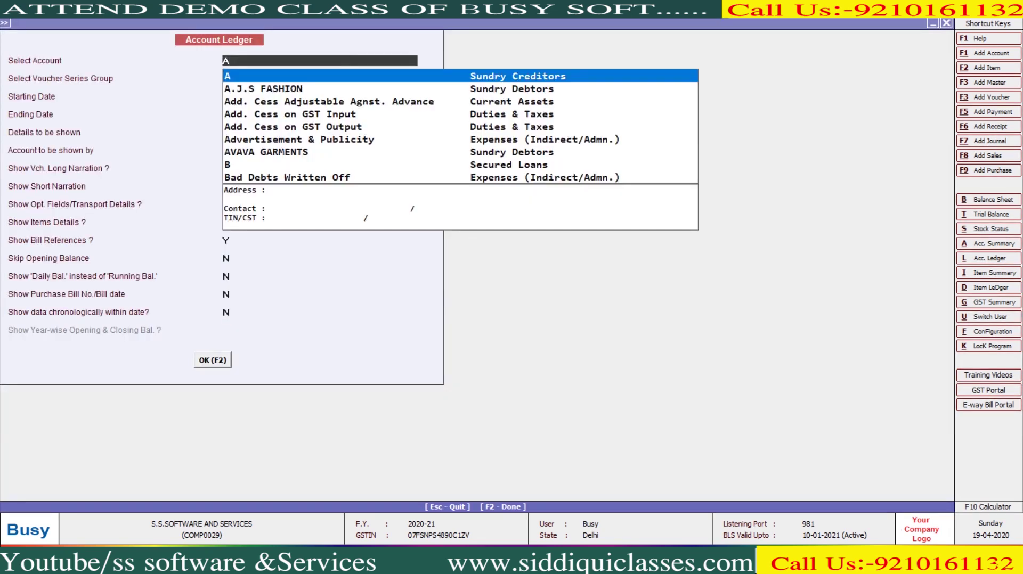
Step: Display the Account Ledger for A.J.S FASHION
{"action": "key", "text": "Down"}
{"action": "key", "text": "Return"}
{"action": "key", "text": "F2"}
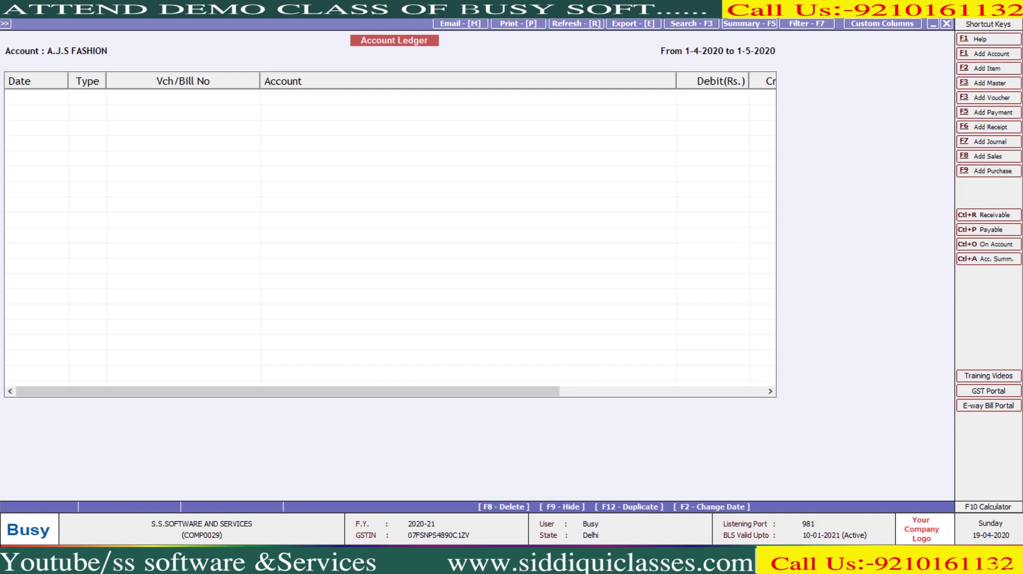
{"action": "key", "text": "Escape"}
Step: Regenerate the ledger with Show Short Narration set to Y and open sale voucher 1/2020-21
{"action": "key", "text": "Return"}
{"action": "key", "text": "Return"}
{"action": "key", "text": "Return"}
{"action": "key", "text": "Return"}
{"action": "key", "text": "Return"}
{"action": "key", "text": "Return"}
{"action": "key", "text": "Return"}
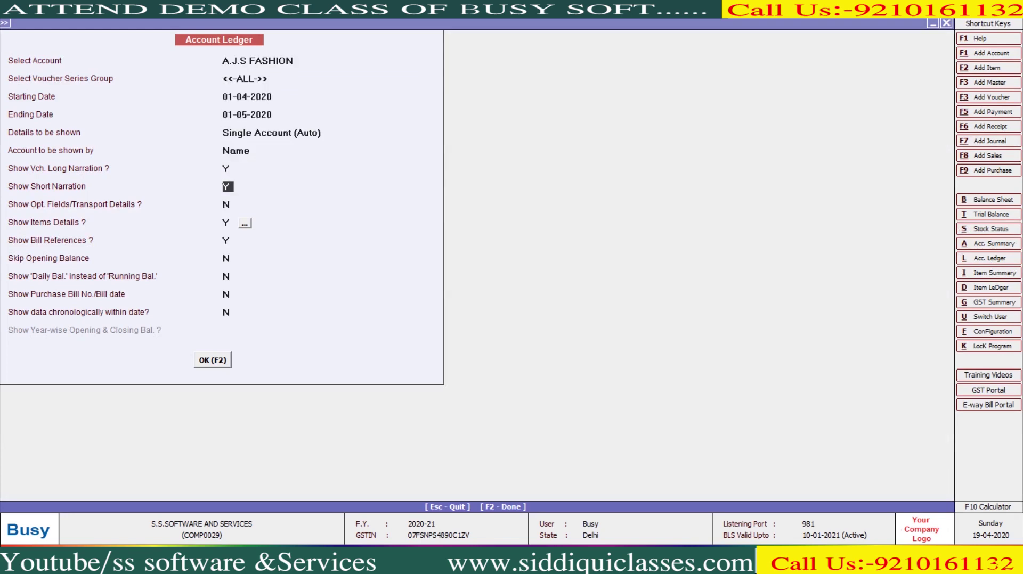
{"action": "key", "text": "Return"}
{"action": "key", "text": "y"}
{"action": "key", "text": "Return"}
{"action": "key", "text": "Return"}
{"action": "key", "text": "Return"}
{"action": "key", "text": "F2"}
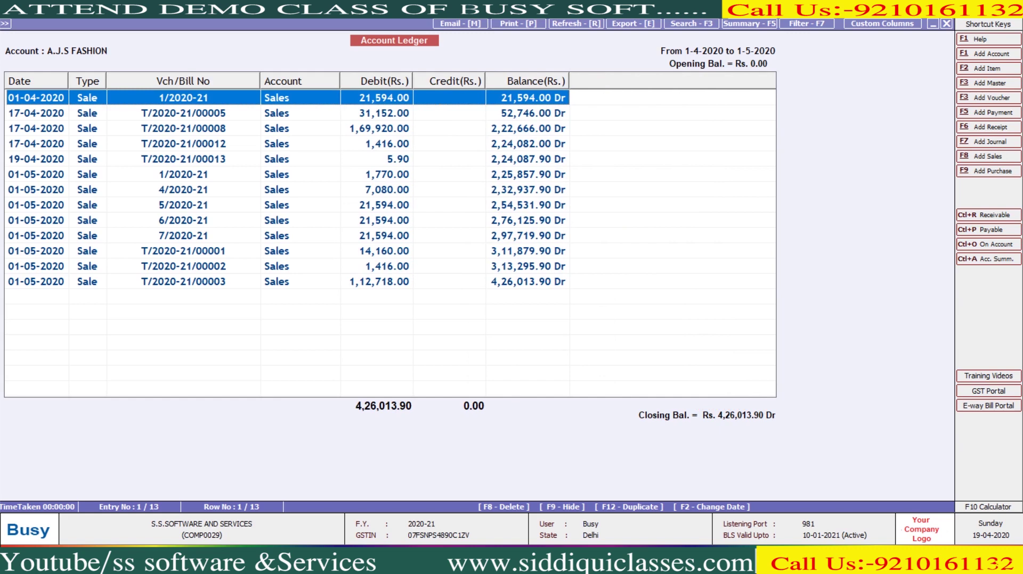
{"action": "key", "text": "Return"}
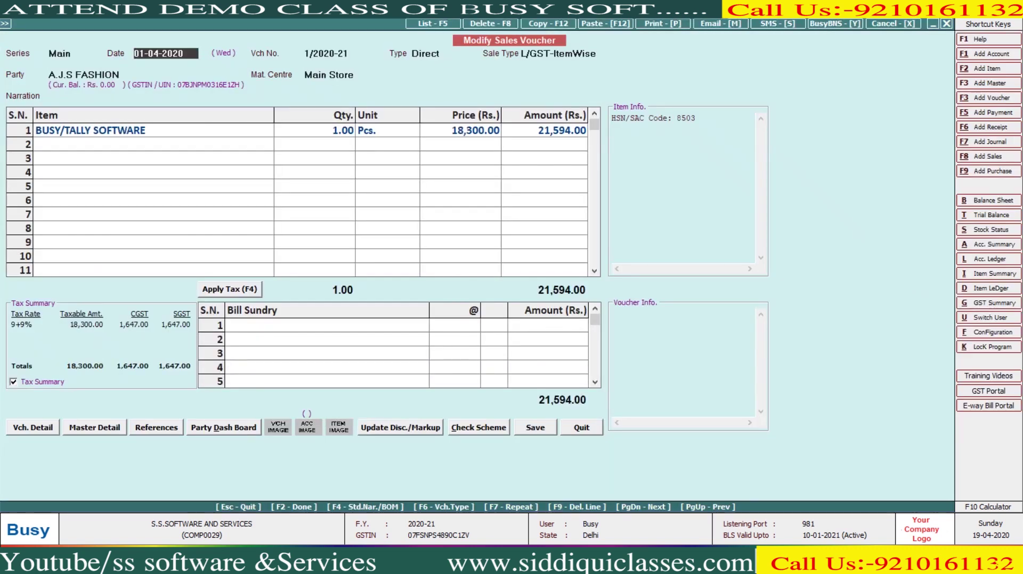
Step: Open the A.J.S FASHION account master from the voucher's party field
{"action": "key", "text": "Return"}
{"action": "key", "text": "Return"}
{"action": "key", "text": "Return"}
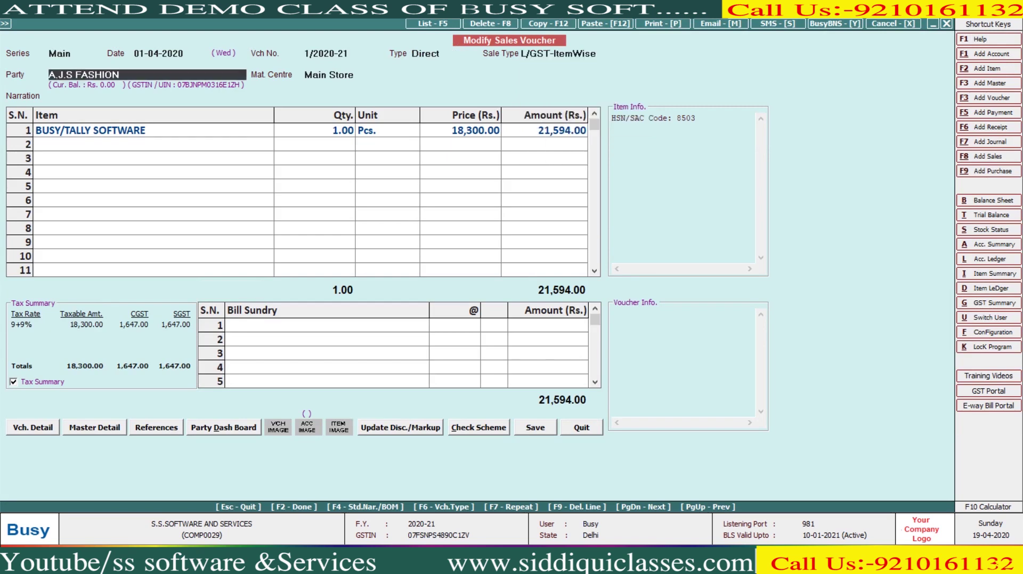
{"action": "key", "text": "ctrl+Return"}
{"action": "key", "text": "Escape"}
{"action": "key", "text": "ctrl+Return"}
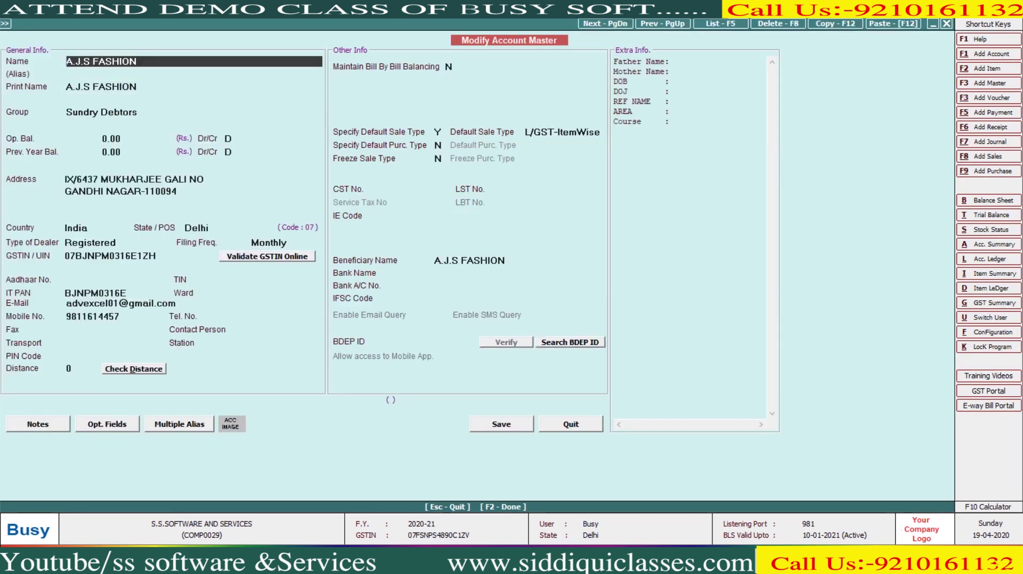
Step: Turn on bill-by-bill balancing with 3 credit days for sale, save, and leave the voucher
{"action": "left_click", "coordinate": [448, 66]}
{"action": "type", "text": "y"}
{"action": "key", "text": "Return"}
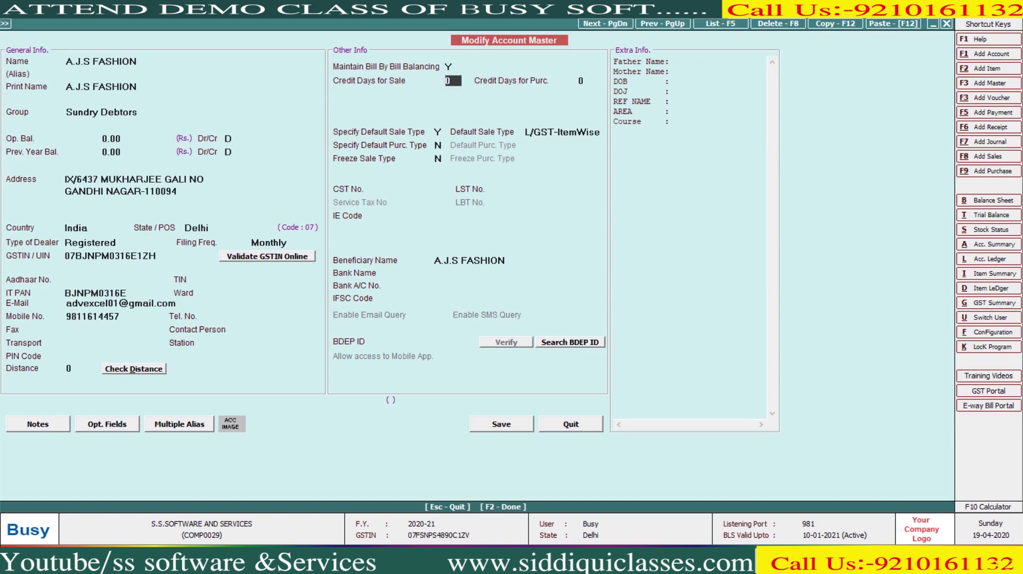
{"action": "key", "text": "Return"}
{"action": "key", "text": "F2"}
{"action": "key", "text": "Return"}
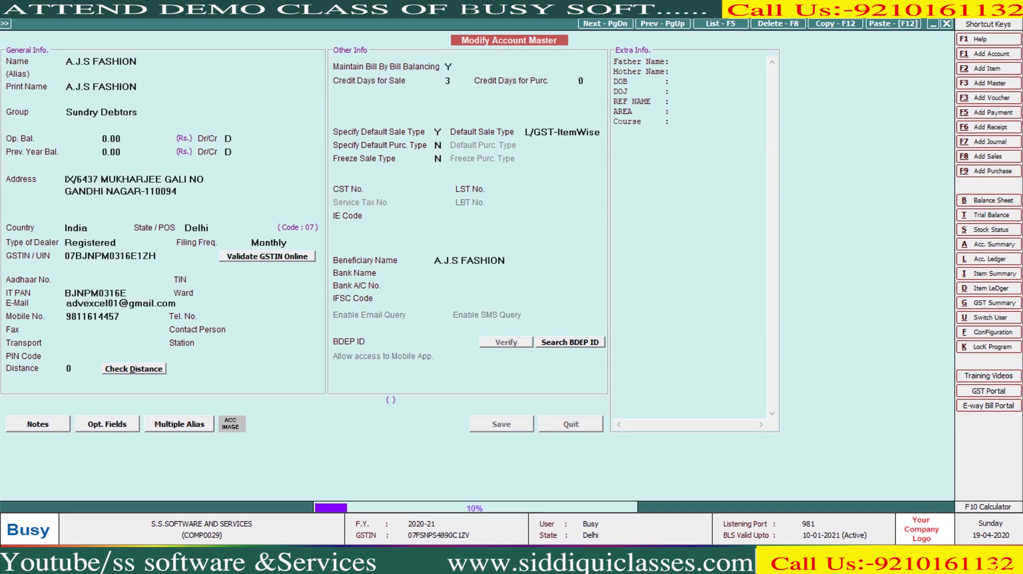
{"action": "key", "text": "Escape"}
{"action": "key", "text": "Return"}
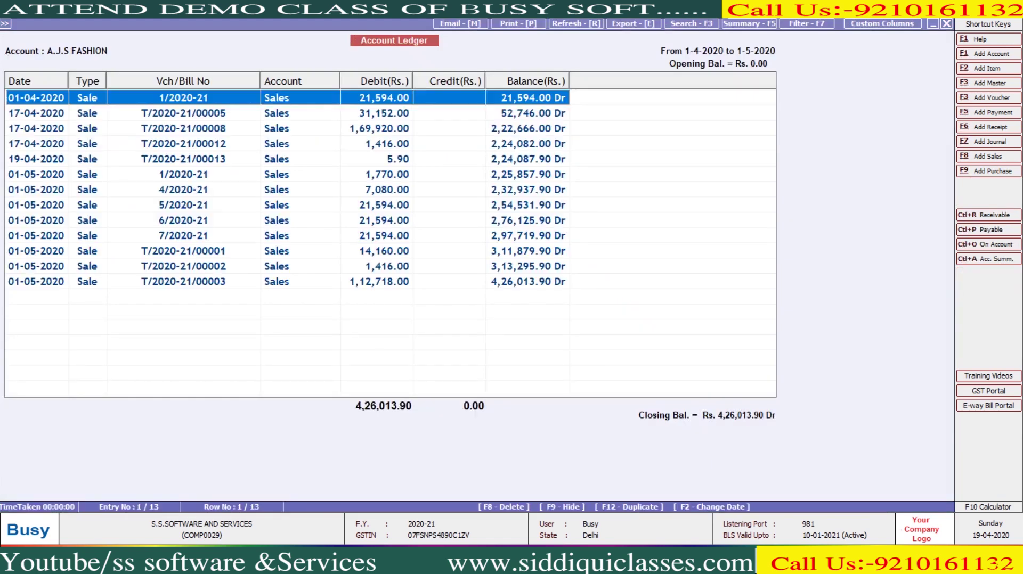
{"action": "key", "text": "Escape"}
{"action": "key", "text": "Escape"}
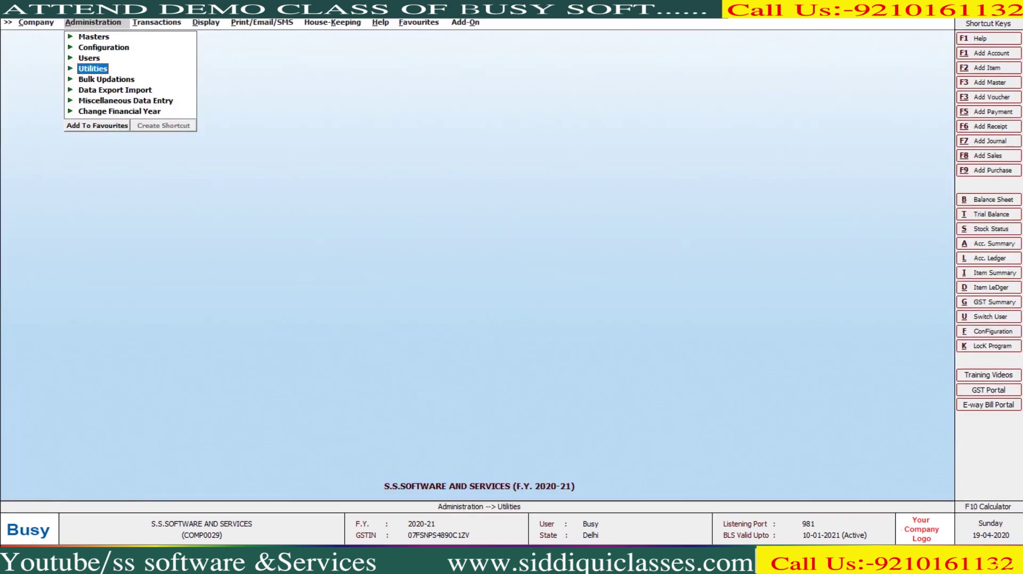
Step: Open the bill-wise Auto Adjust References settings under Reference Management
{"action": "key", "text": "Return"}
{"action": "key", "text": "Down"}
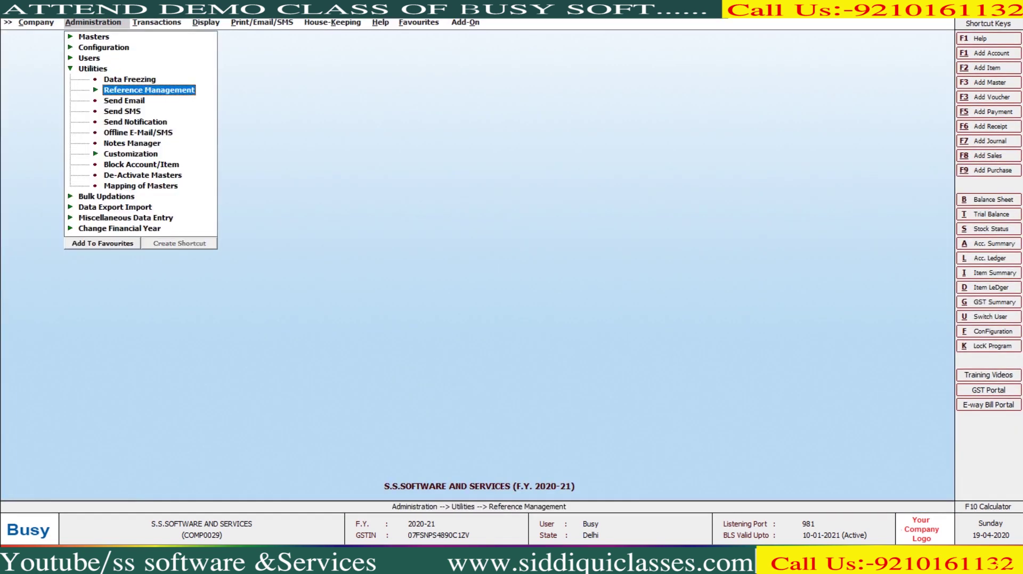
{"action": "key", "text": "Return"}
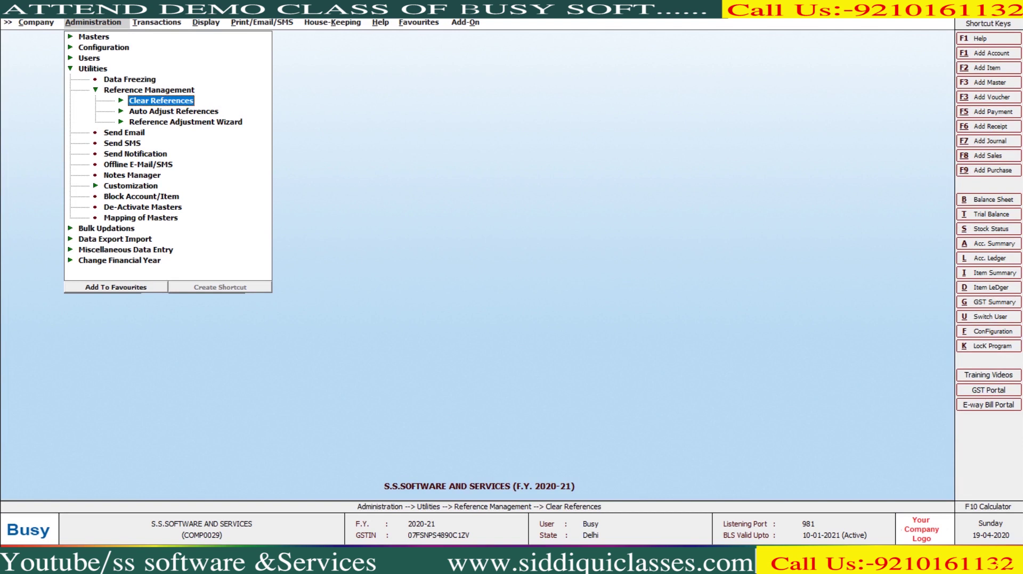
{"action": "key", "text": "Down"}
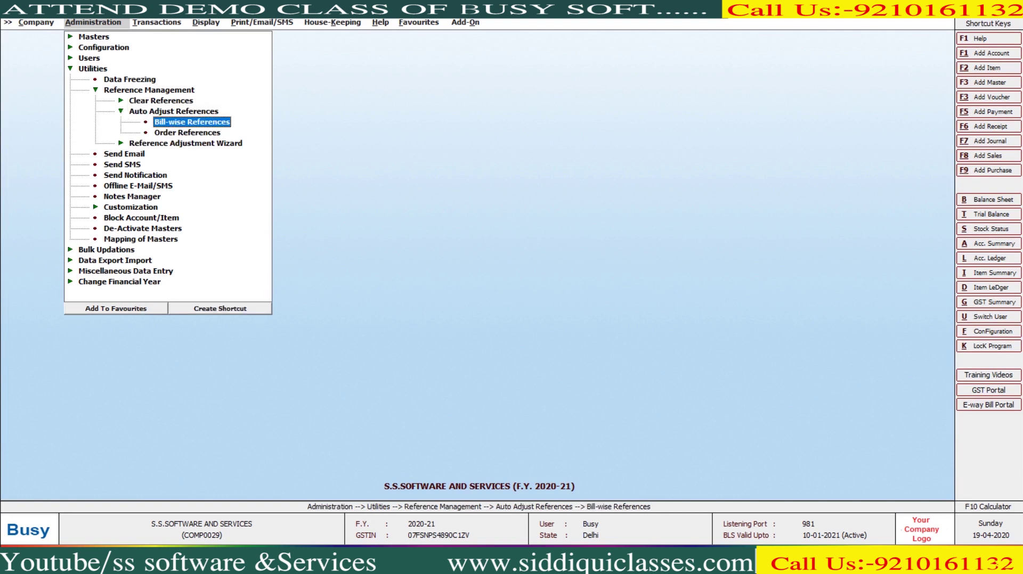
{"action": "key", "text": "Return"}
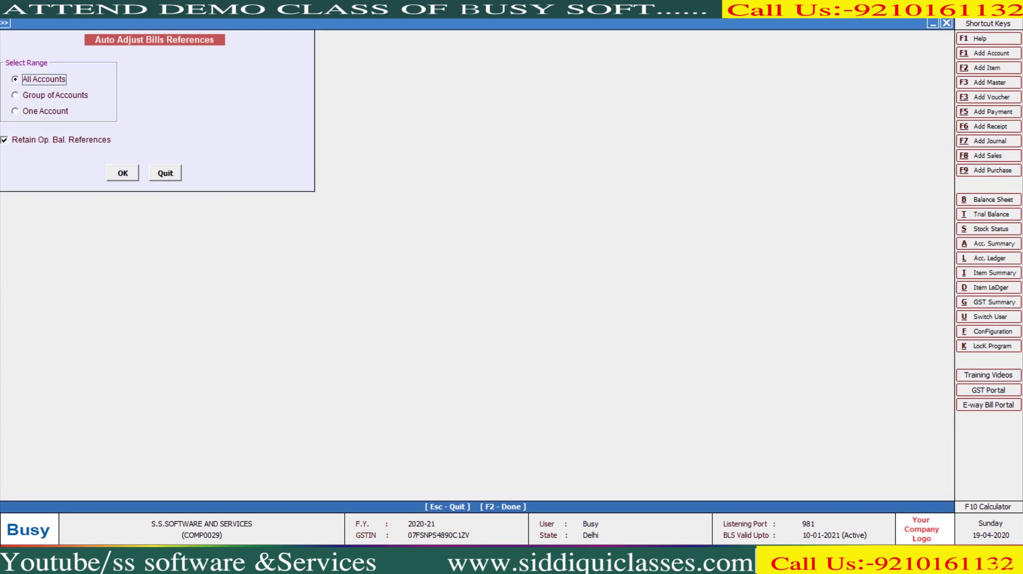
Step: Auto-adjust references on FIFO for the single account A.J.S FASHION, then reopen its ledger
{"action": "left_click", "coordinate": [45, 111]}
{"action": "key", "text": "Down"}
{"action": "key", "text": "Return"}
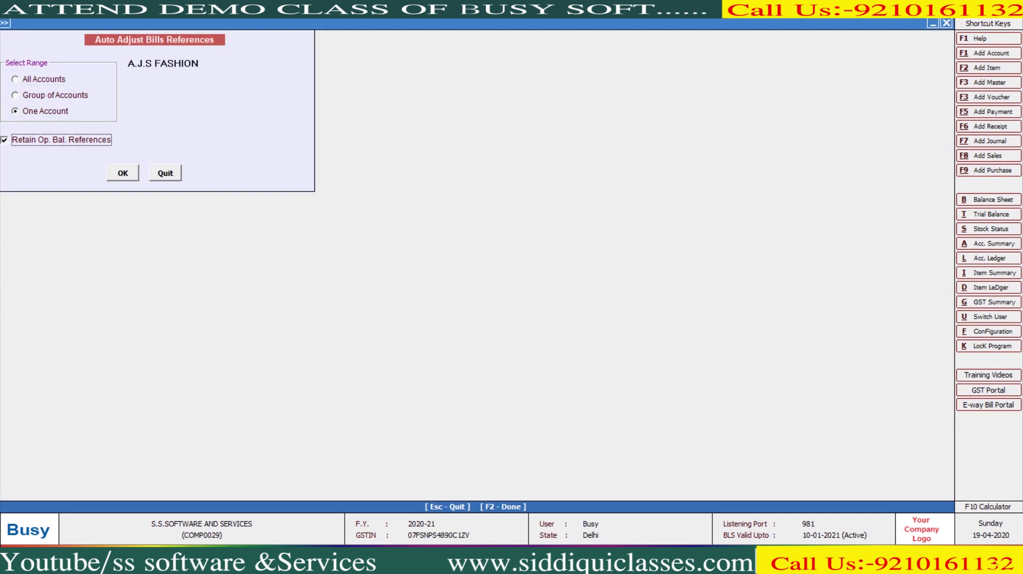
{"action": "key", "text": "Return"}
{"action": "key", "text": "Return"}
{"action": "key", "text": "Left"}
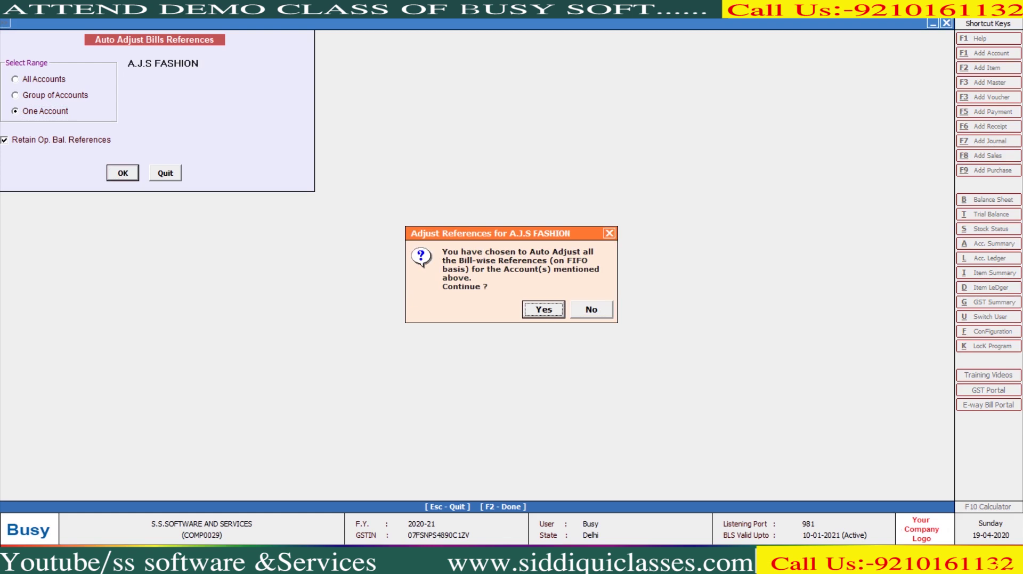
{"action": "key", "text": "Return"}
{"action": "key", "text": "Return"}
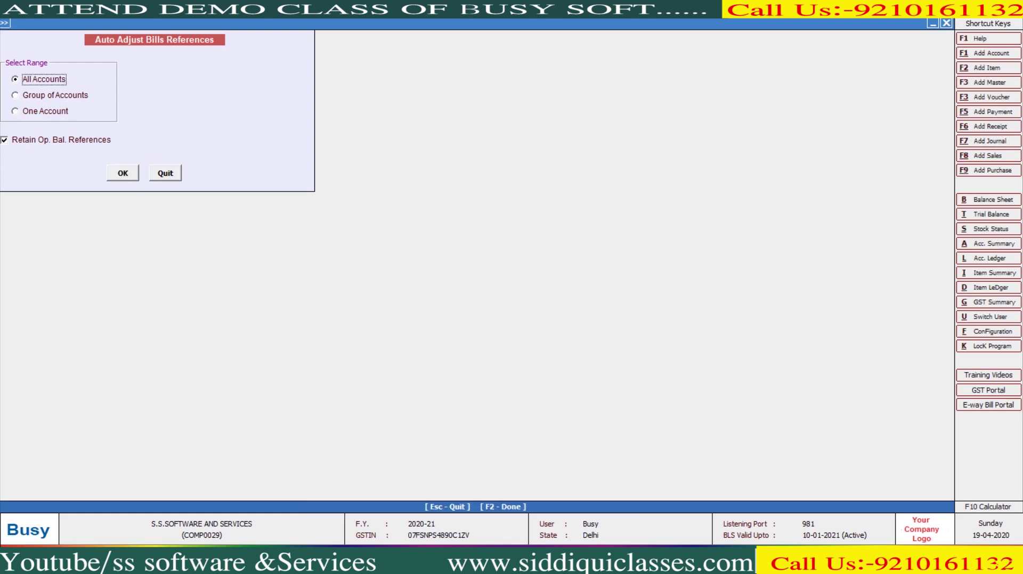
{"action": "key", "text": "Escape"}
{"action": "key", "text": "F2"}
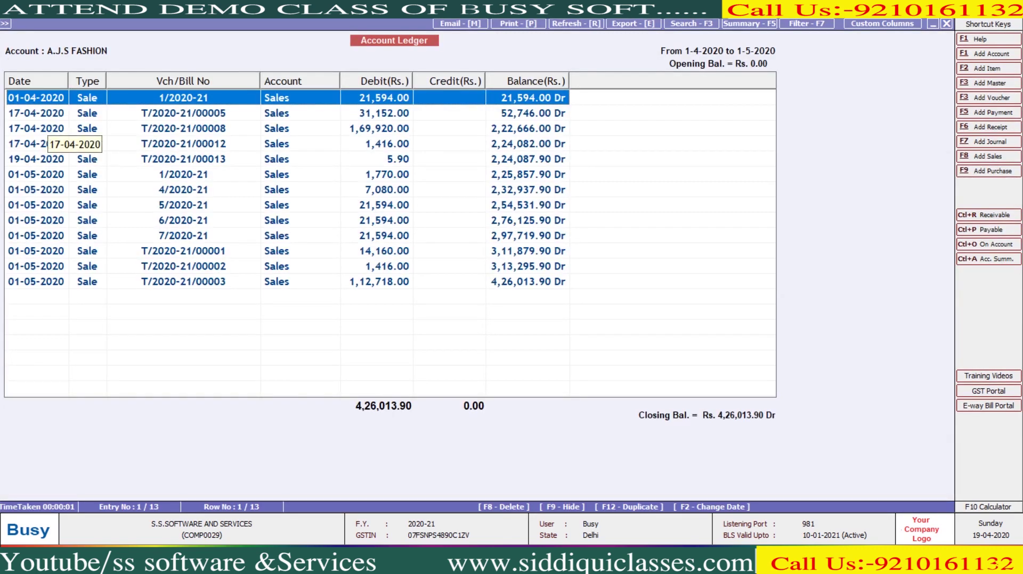
Step: Review and save the bill-by-bill adjustment of sale bill 1/2020-21
{"action": "key", "text": "Return"}
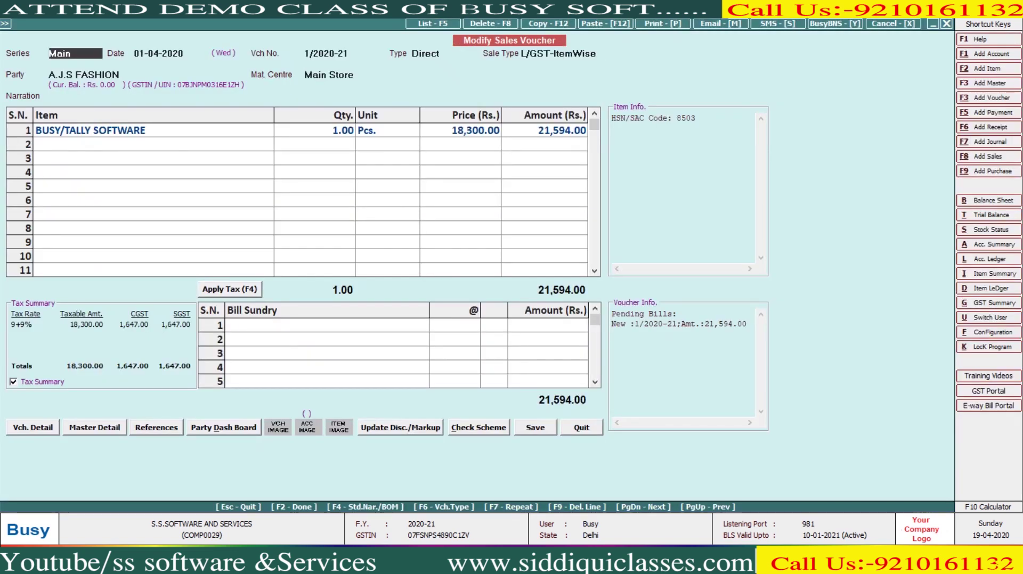
{"action": "key", "text": "F2"}
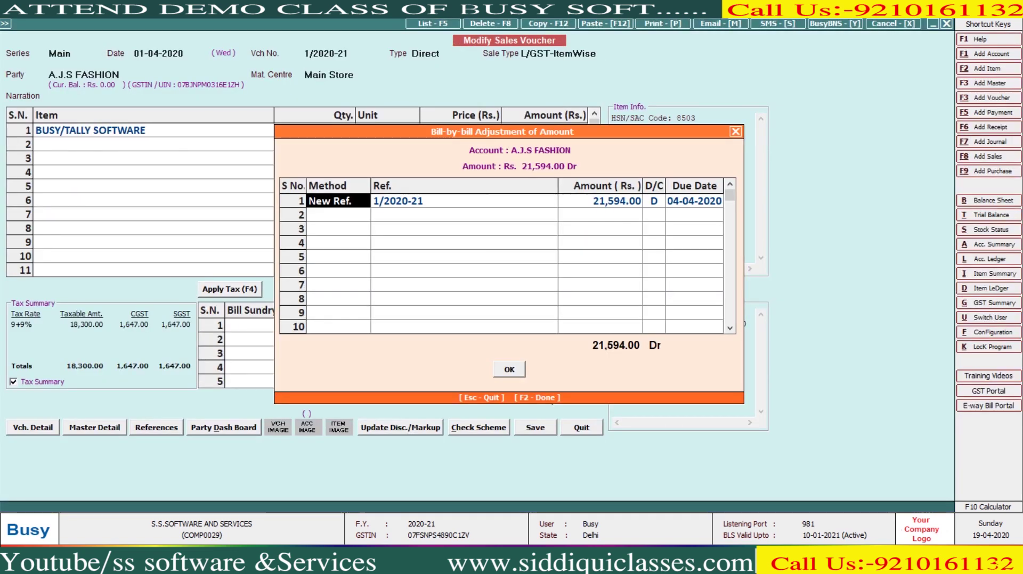
{"action": "key", "text": "Return"}
{"action": "key", "text": "Return"}
{"action": "key", "text": "Return"}
{"action": "key", "text": "F2"}
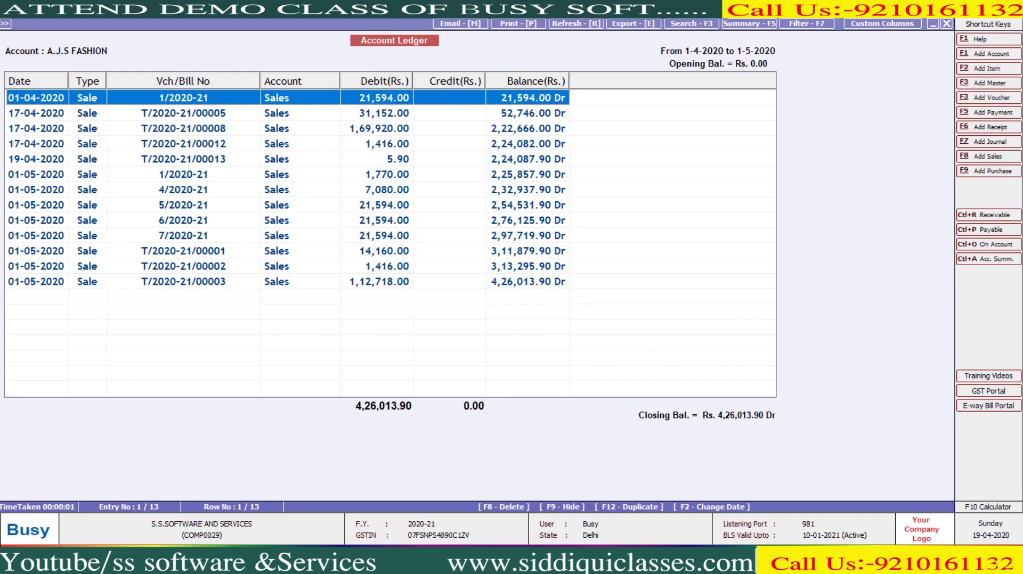
Step: Review the bill-by-bill reference of sale bill T/2020-21/00008 and back out
{"action": "key", "text": "Down"}
{"action": "key", "text": "Down"}
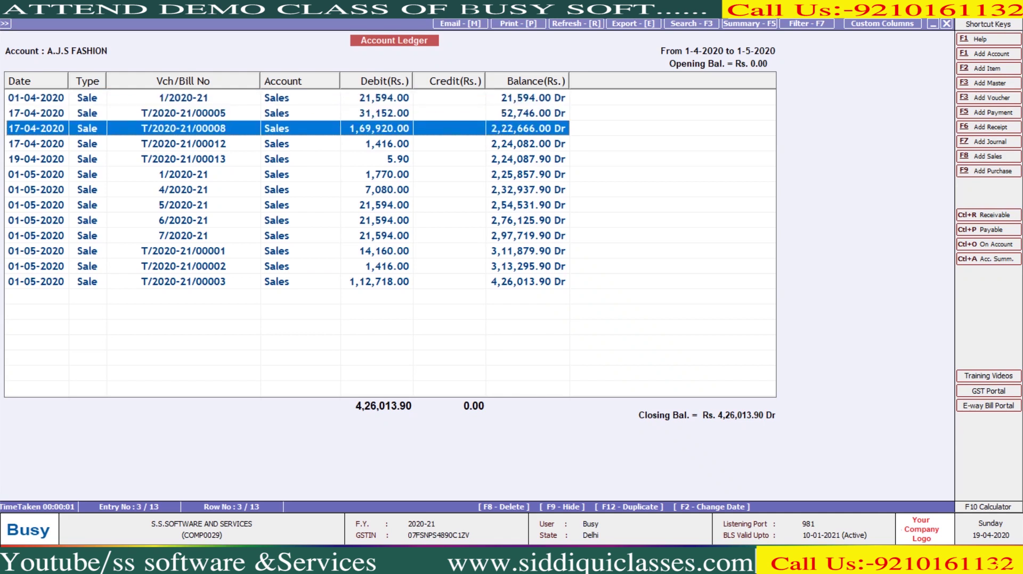
{"action": "key", "text": "Return"}
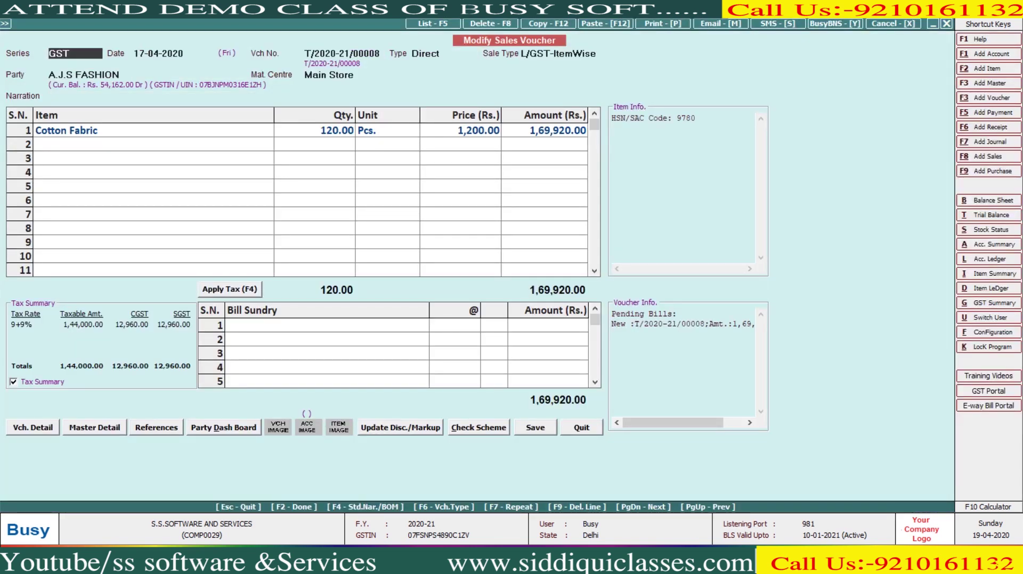
{"action": "key", "text": "F2"}
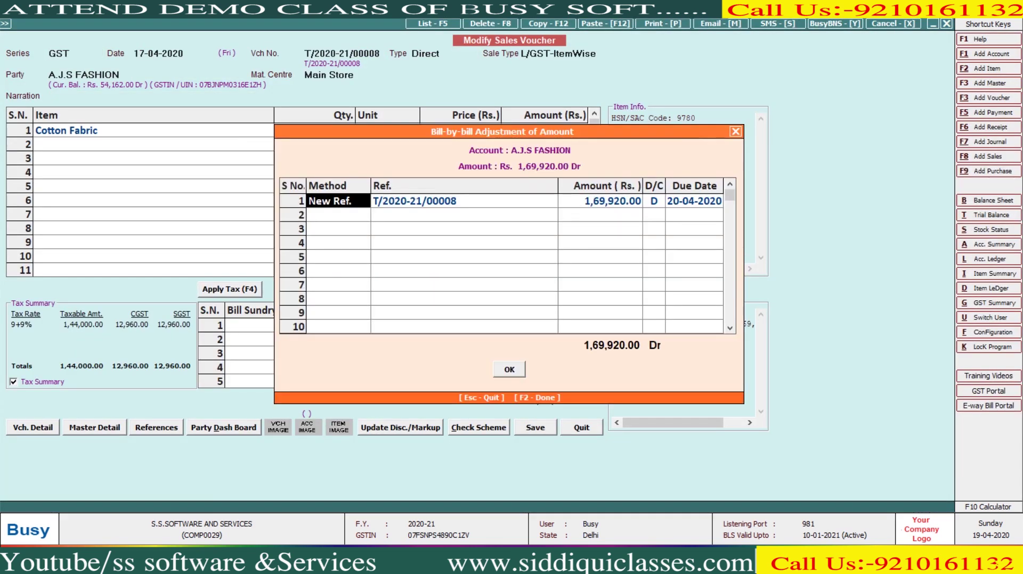
{"action": "key", "text": "F2"}
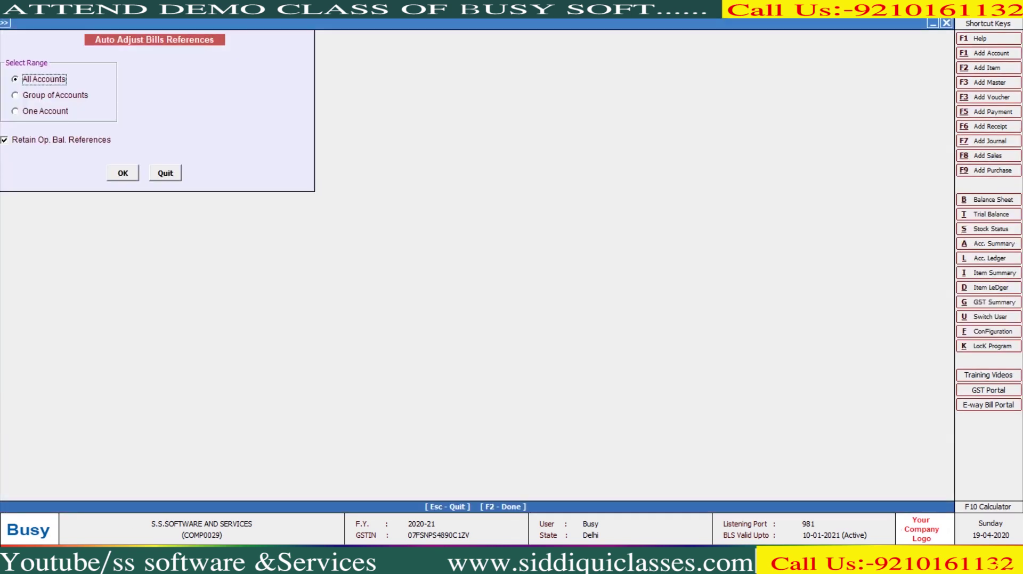
Step: Open the Bills Receivable report under Outstanding Analysis
{"action": "key", "text": "Escape"}
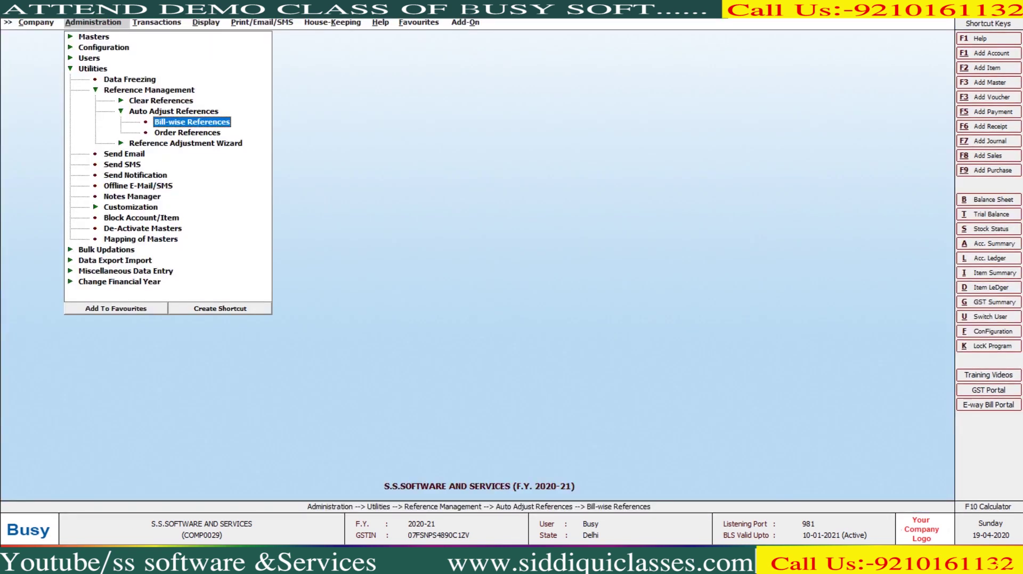
{"action": "key", "text": "Right"}
{"action": "key", "text": "Right"}
{"action": "key", "text": "Down"}
{"action": "key", "text": "Down"}
{"action": "key", "text": "Down"}
{"action": "key", "text": "Down"}
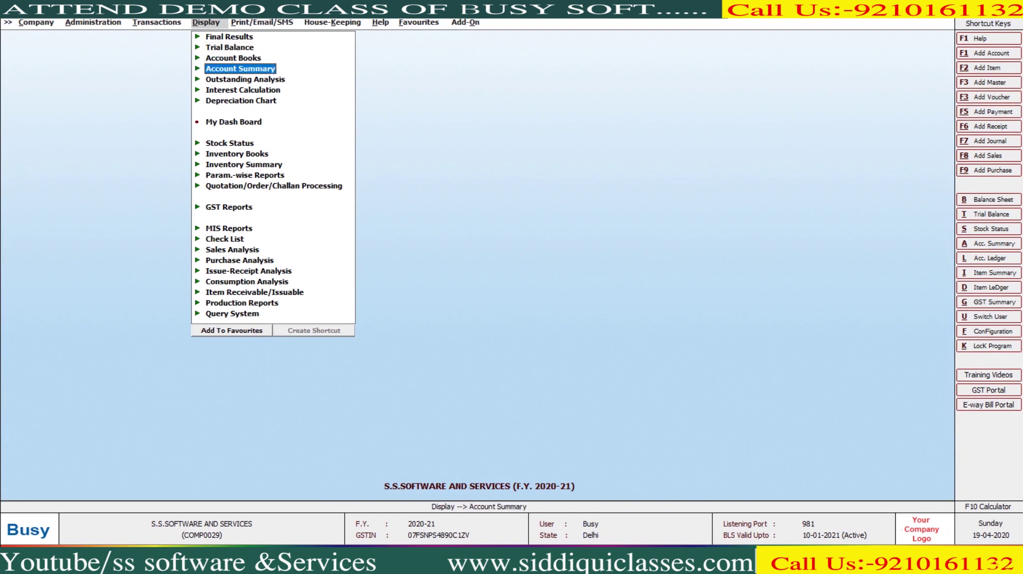
{"action": "key", "text": "Return"}
{"action": "key", "text": "Down"}
{"action": "key", "text": "Return"}
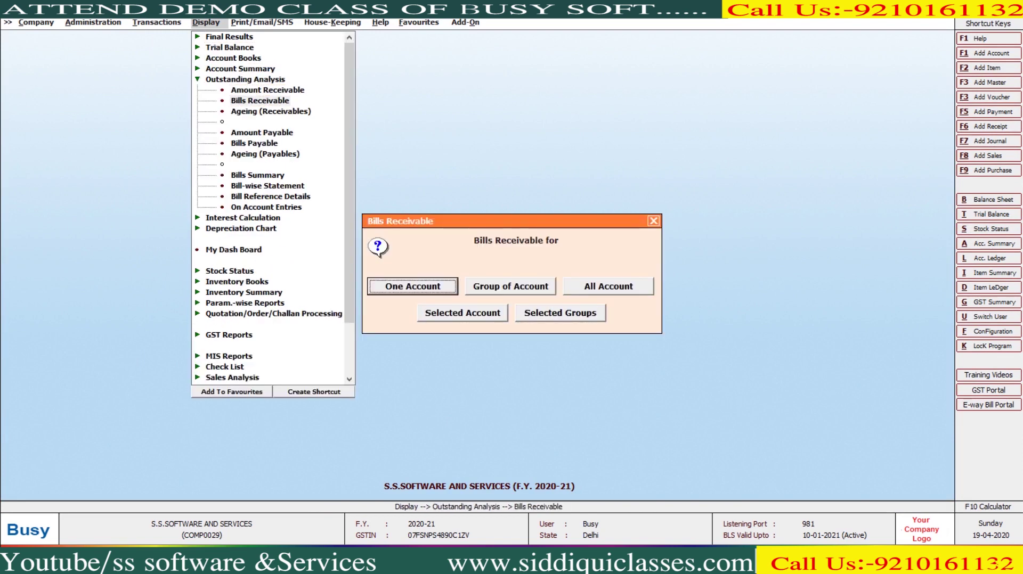
Step: Generate Bills Receivable for A.J.S FASHION, all series, type All (Including Cleared)
{"action": "key", "text": "Escape"}
{"action": "key", "text": "Return"}
{"action": "key", "text": "Down"}
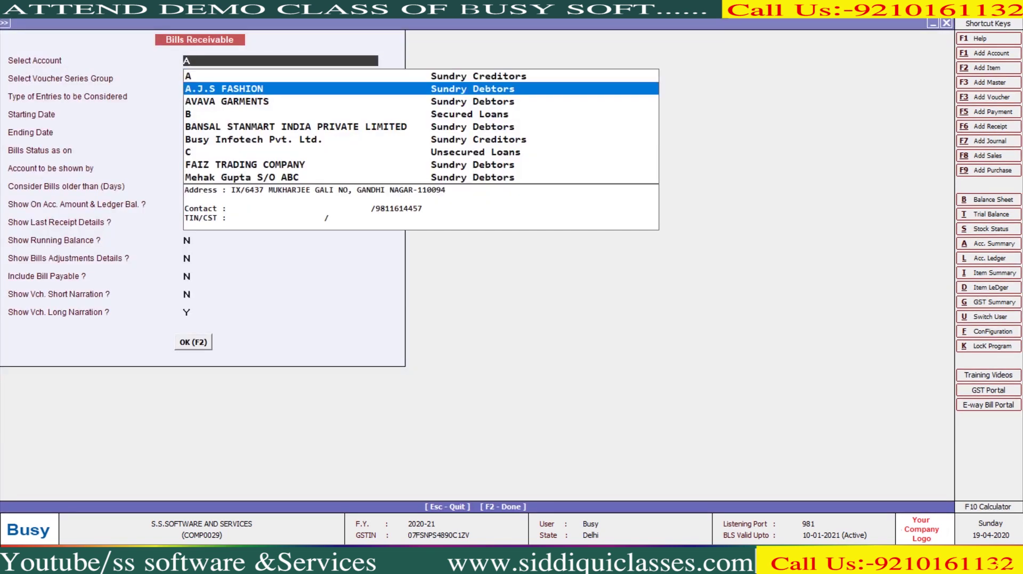
{"action": "key", "text": "Return"}
{"action": "key", "text": "Return"}
{"action": "key", "text": "Down"}
{"action": "key", "text": "Down"}
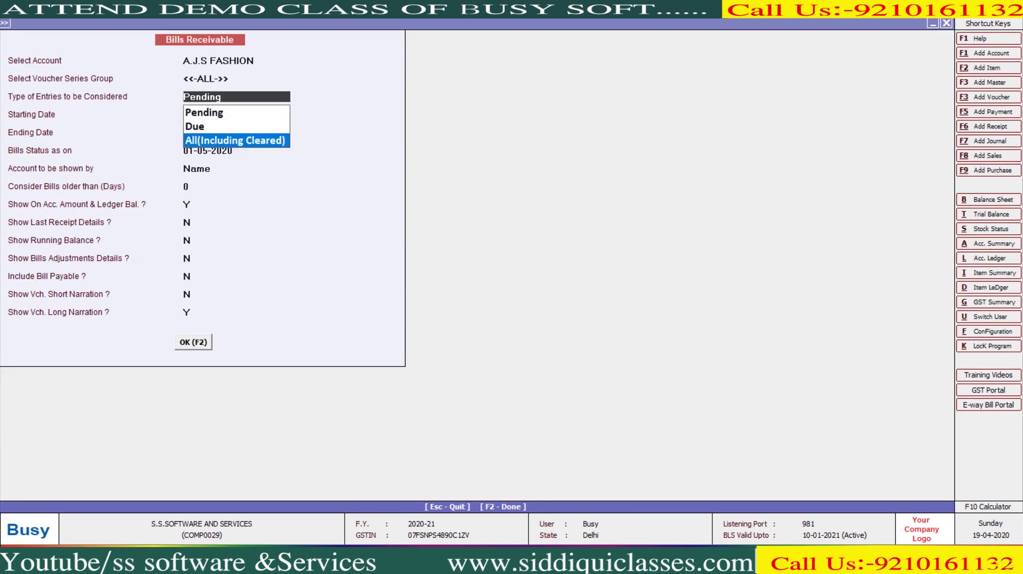
{"action": "key", "text": "Return"}
{"action": "key", "text": "F2"}
Step: Review the listed bills, including overdue bill T/2020-21/00013 and bill 1/2020-21
{"action": "key", "text": "Down"}
{"action": "key", "text": "Down"}
{"action": "key", "text": "Down"}
{"action": "key", "text": "Down"}
{"action": "key", "text": "Down"}
{"action": "key", "text": "Down"}
{"action": "key", "text": "Down"}
{"action": "key", "text": "Down"}
{"action": "key", "text": "Down"}
{"action": "key", "text": "Down"}
{"action": "key", "text": "Down"}
{"action": "key", "text": "Down"}
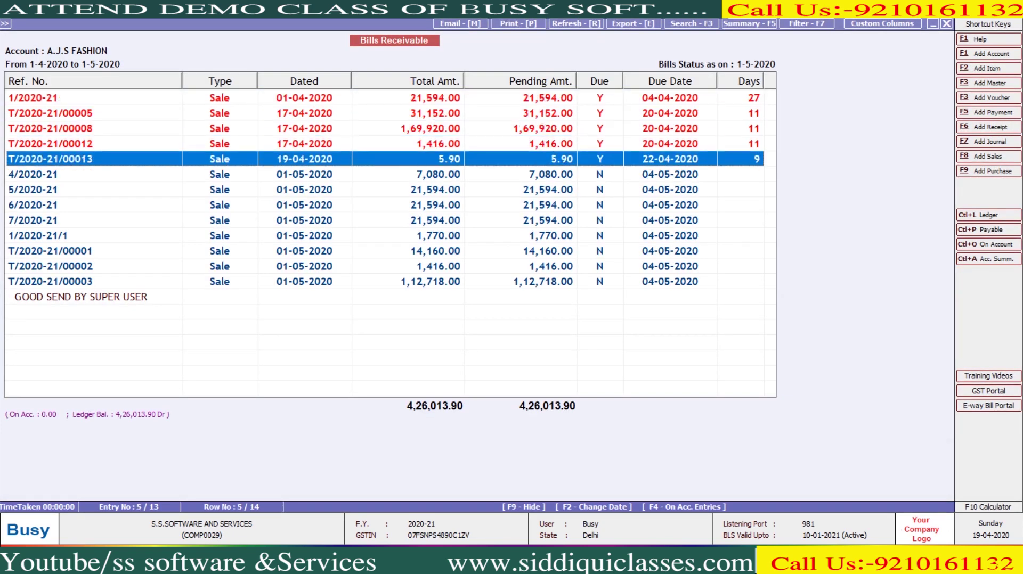
{"action": "left_click", "coordinate": [50, 159]}
{"action": "left_click", "coordinate": [32, 98]}
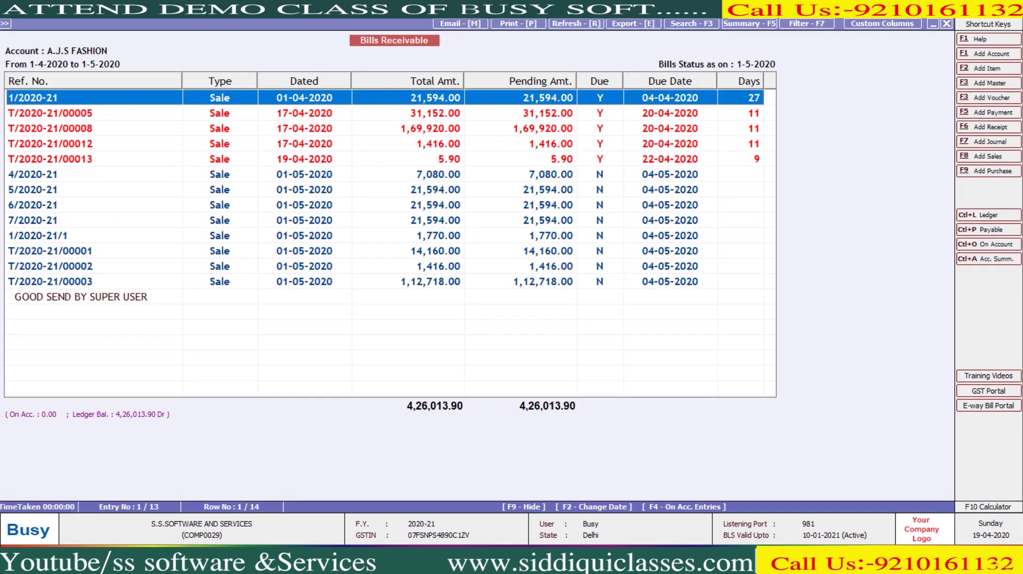
Step: Close the Bills Receivable report and start a new receipt from the Transactions menu
{"action": "key", "text": "Escape"}
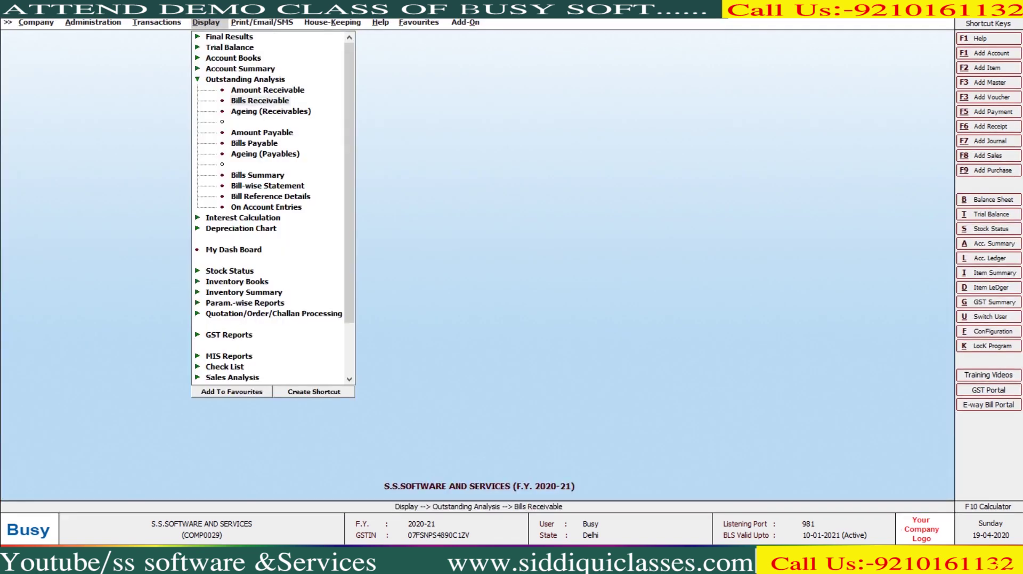
{"action": "key", "text": "Left"}
{"action": "key", "text": "Down"}
{"action": "key", "text": "Down"}
{"action": "key", "text": "Down"}
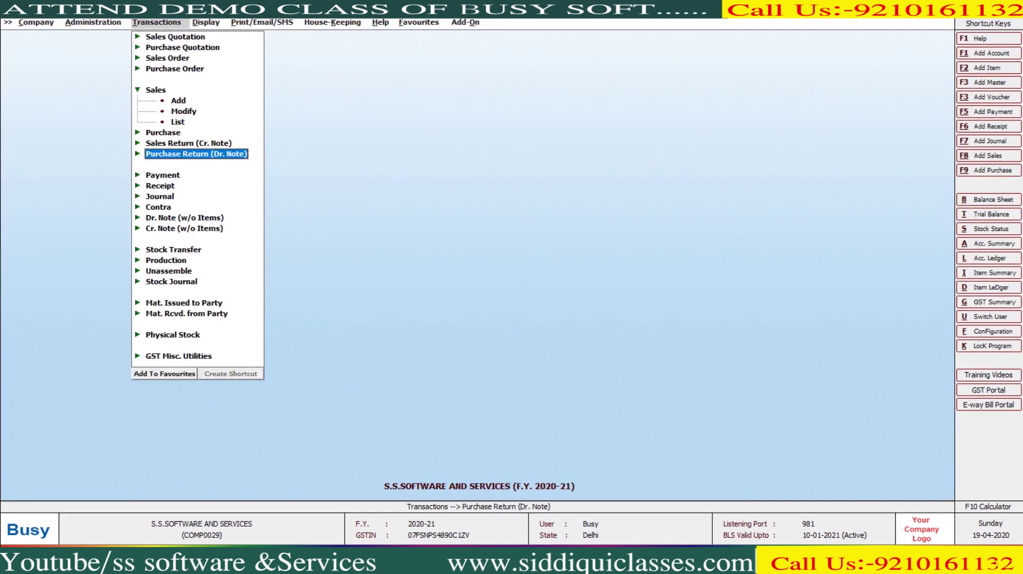
{"action": "key", "text": "Down"}
{"action": "key", "text": "Down"}
{"action": "key", "text": "Return"}
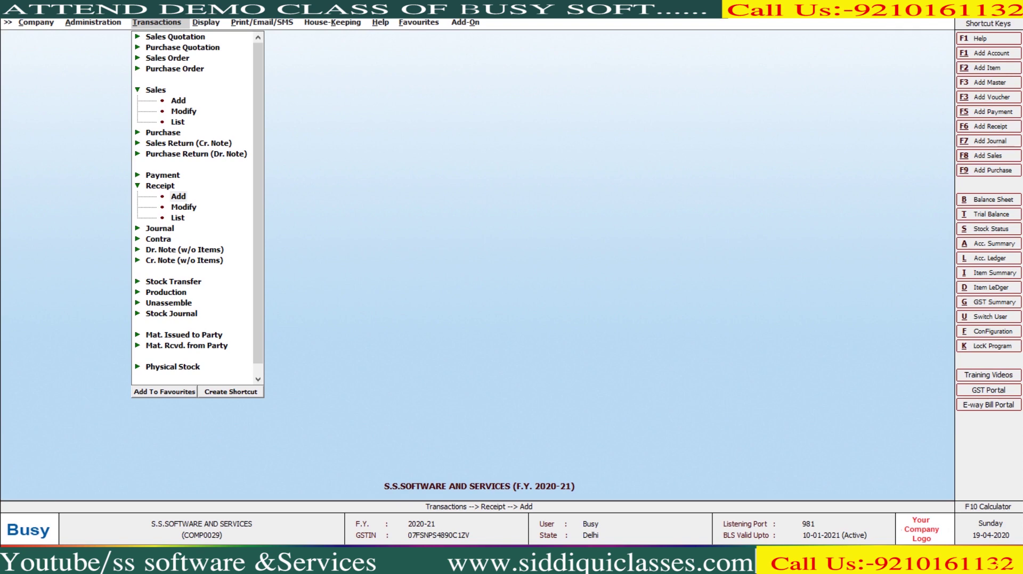
{"action": "key", "text": "Return"}
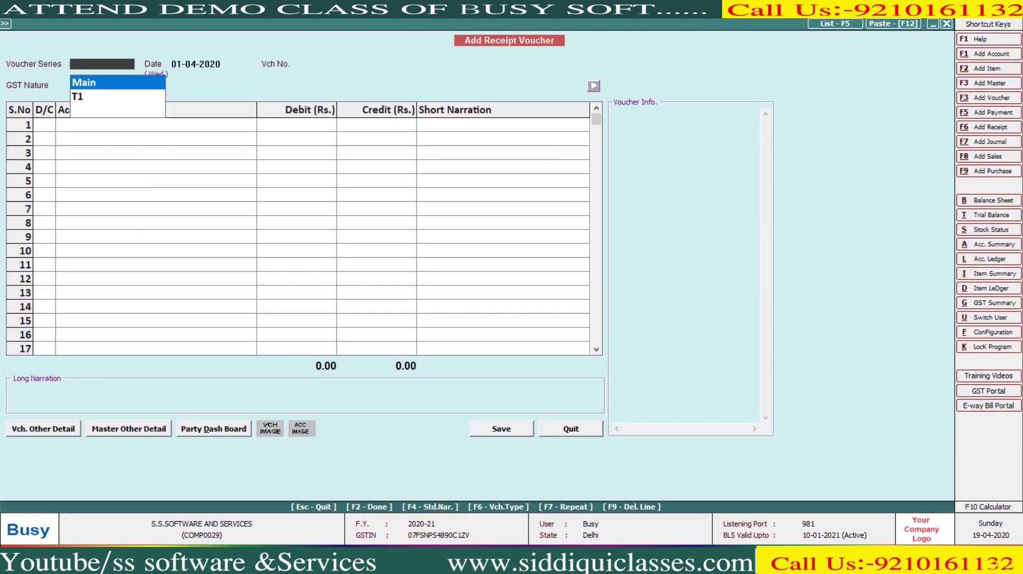
Step: Review A.J.S FASHION's account ledger, then start an F6 receipt in Main series dated 01-04-2020
{"action": "key", "text": "alt+l"}
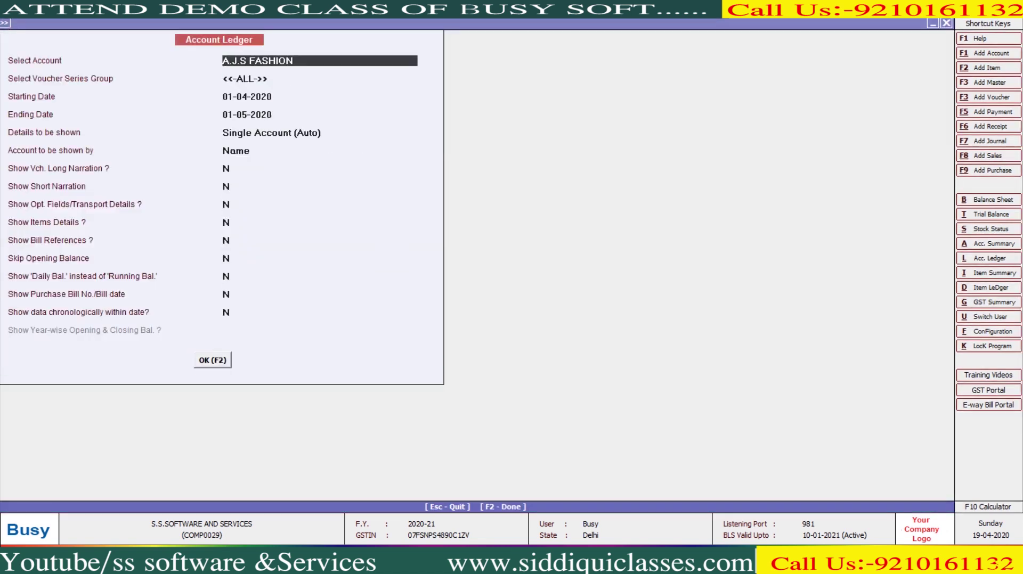
{"action": "key", "text": "F2"}
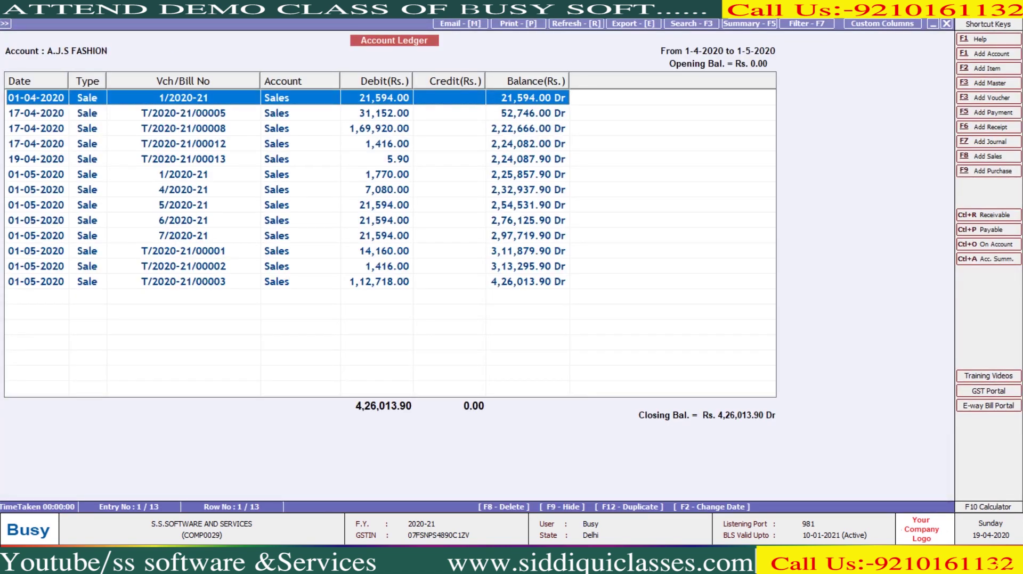
{"action": "key", "text": "shift+Down"}
{"action": "key", "text": "shift+Down"}
{"action": "key", "text": "shift+Down"}
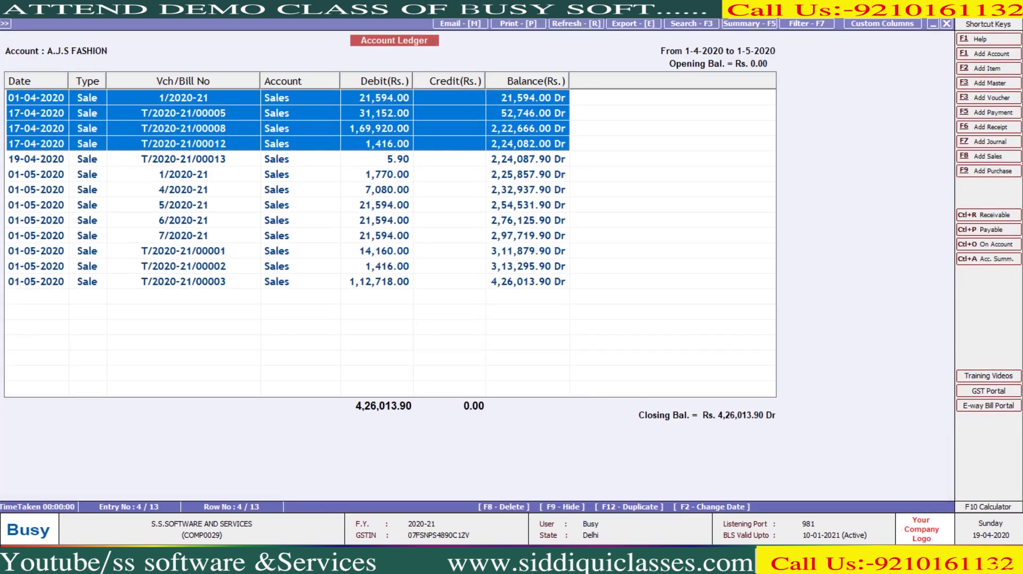
{"action": "key", "text": "Escape"}
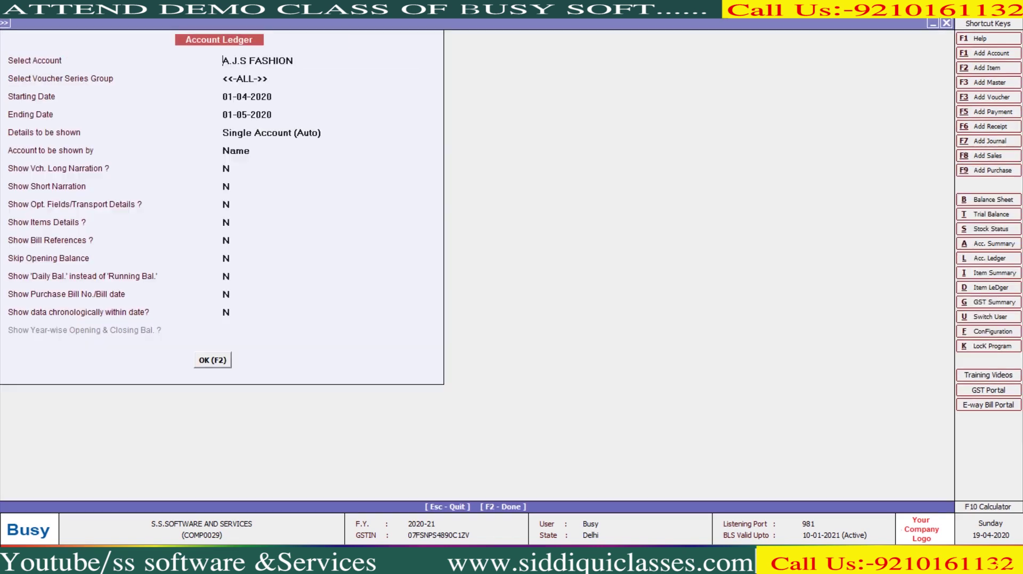
{"action": "key", "text": "F6"}
{"action": "key", "text": "Return"}
{"action": "key", "text": "Return"}
{"action": "key", "text": "Return"}
{"action": "key", "text": "Return"}
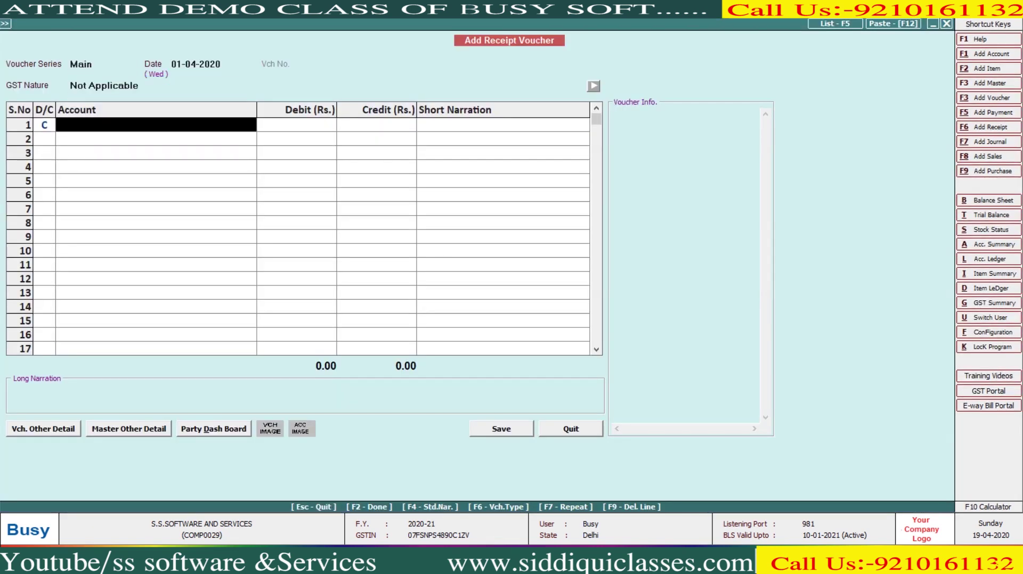
Step: Change the receipt date to 20-04-2020, accepting the weekly-off warning
{"action": "left_click", "coordinate": [80, 64]}
{"action": "key", "text": "Return"}
{"action": "type", "text": "20-4"}
{"action": "key", "text": "Return"}
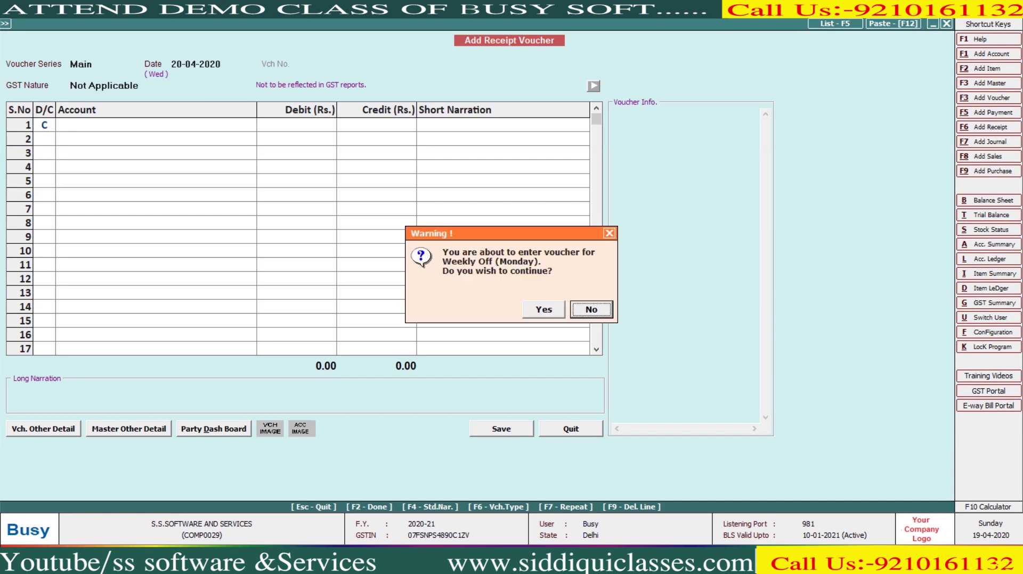
{"action": "key", "text": "Left"}
{"action": "key", "text": "Return"}
Step: Credit A.J.S FASHION 224087.90, debit Cash, and save the voucher
{"action": "type", "text": "A.J"}
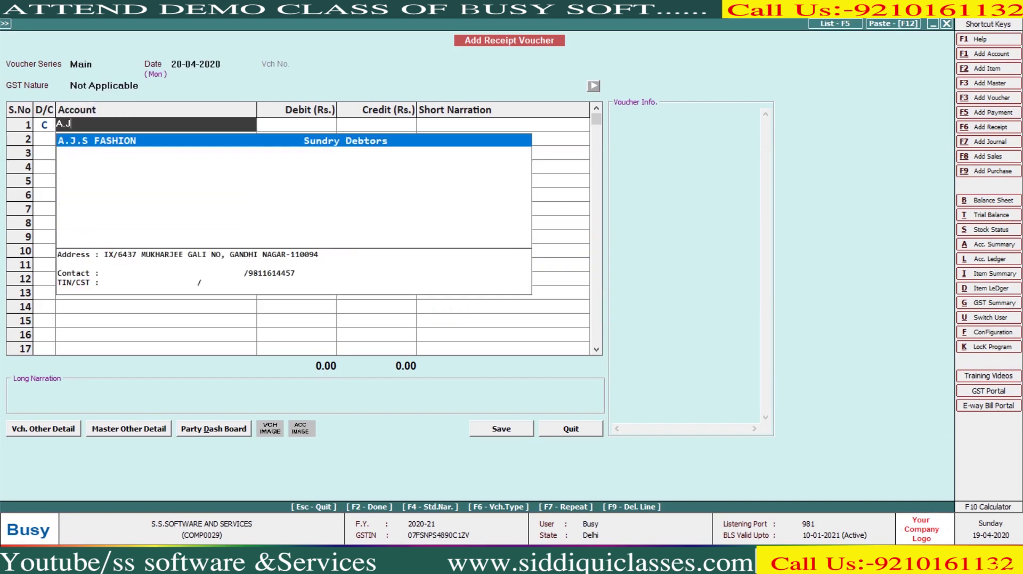
{"action": "key", "text": "Return"}
{"action": "type", "text": "224087.90"}
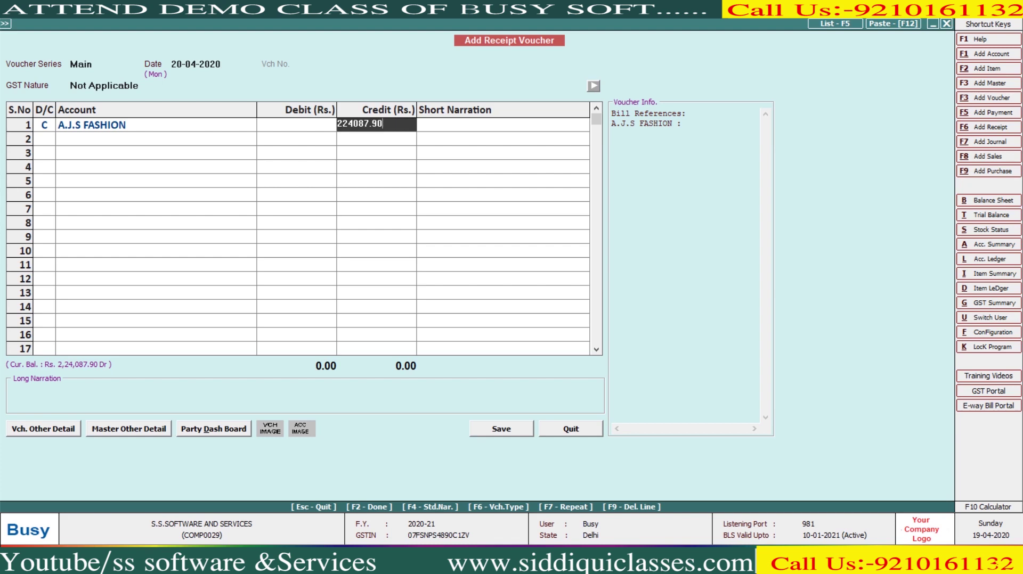
{"action": "key", "text": "Return"}
{"action": "key", "text": "Escape"}
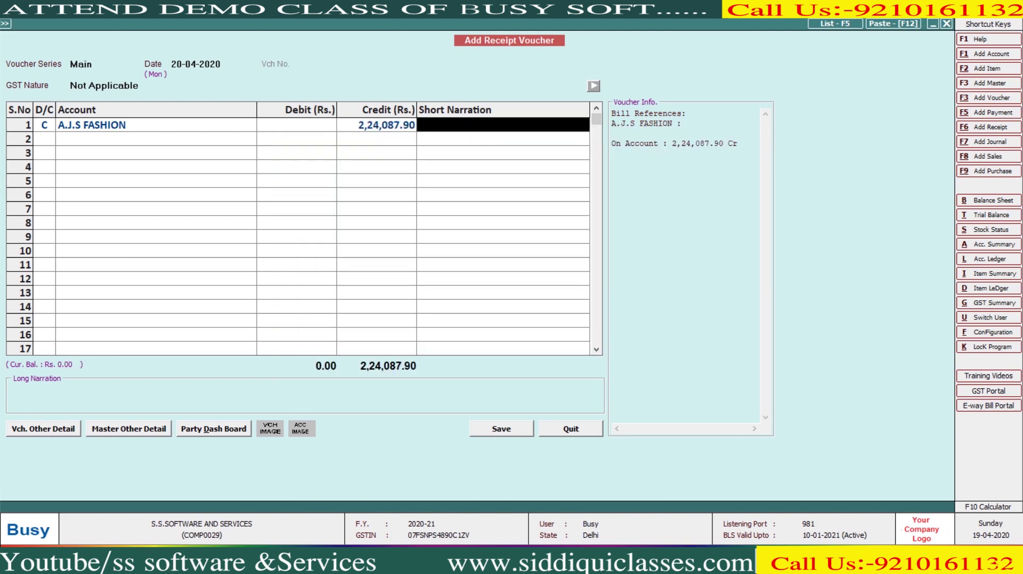
{"action": "key", "text": "Return"}
{"action": "type", "text": "Cash"}
{"action": "key", "text": "Return"}
{"action": "key", "text": "Return"}
{"action": "key", "text": "Return"}
{"action": "key", "text": "Return"}
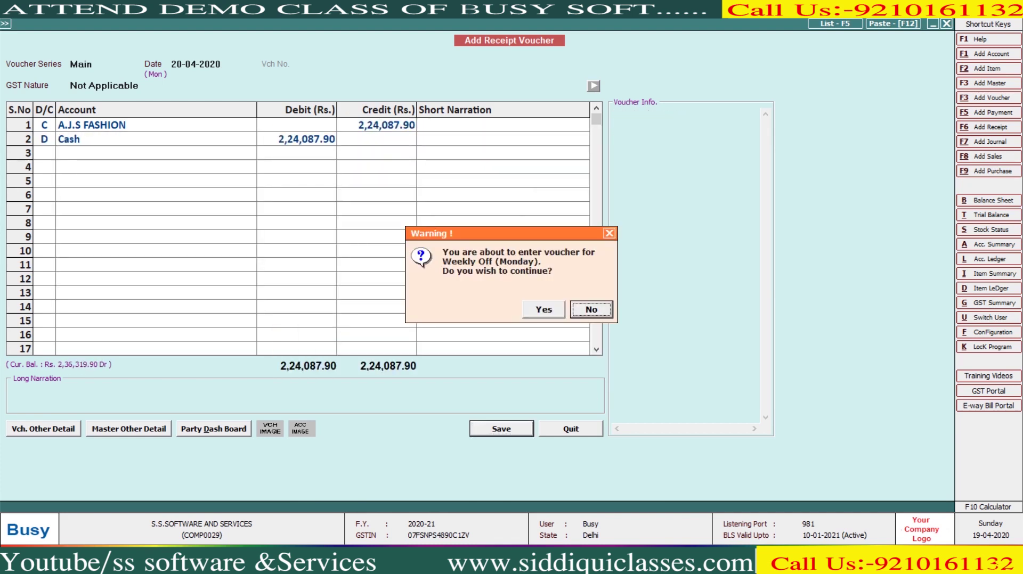
{"action": "key", "text": "Return"}
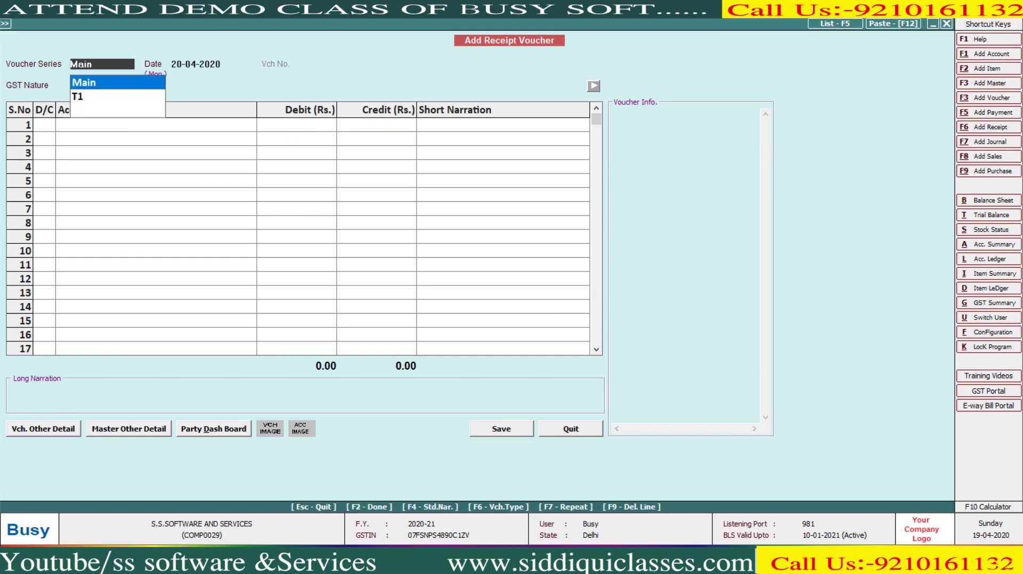
{"action": "key", "text": "Escape"}
{"action": "key", "text": "Escape"}
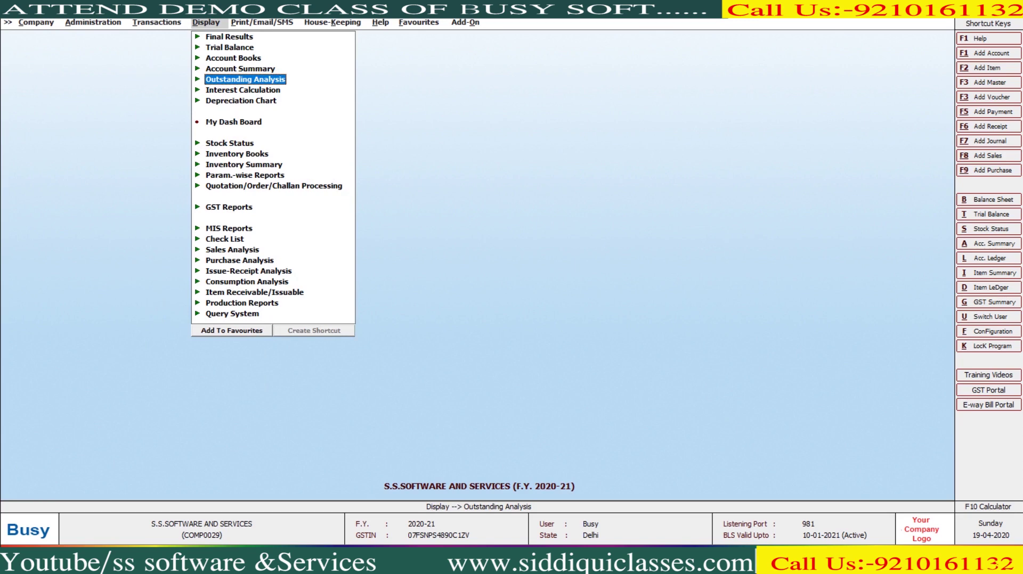
Step: View On Account Entries for A.J.S FASHION, noting the unadjusted 2,24,087.90 receipt, then close it
{"action": "key", "text": "Right"}
{"action": "key", "text": "Down"}
{"action": "key", "text": "Down"}
{"action": "key", "text": "Down"}
{"action": "key", "text": "Down"}
{"action": "key", "text": "Down"}
{"action": "key", "text": "Down"}
{"action": "key", "text": "Down"}
{"action": "key", "text": "Down"}
{"action": "key", "text": "Down"}
{"action": "key", "text": "Down"}
{"action": "key", "text": "Down"}
{"action": "key", "text": "Down"}
{"action": "key", "text": "Down"}
{"action": "key", "text": "Up"}
{"action": "key", "text": "Return"}
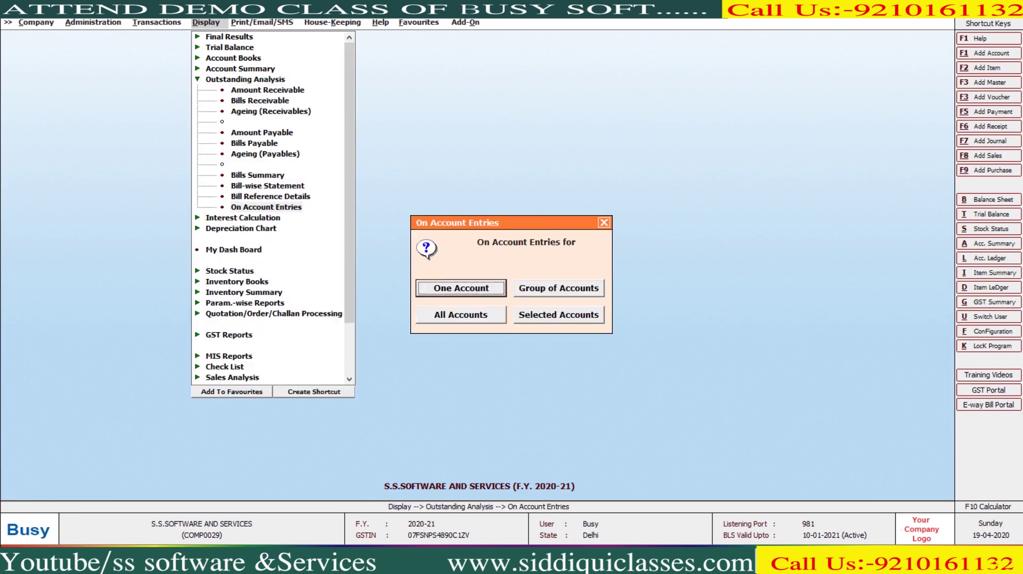
{"action": "key", "text": "Escape"}
{"action": "key", "text": "Return"}
{"action": "key", "text": "Down"}
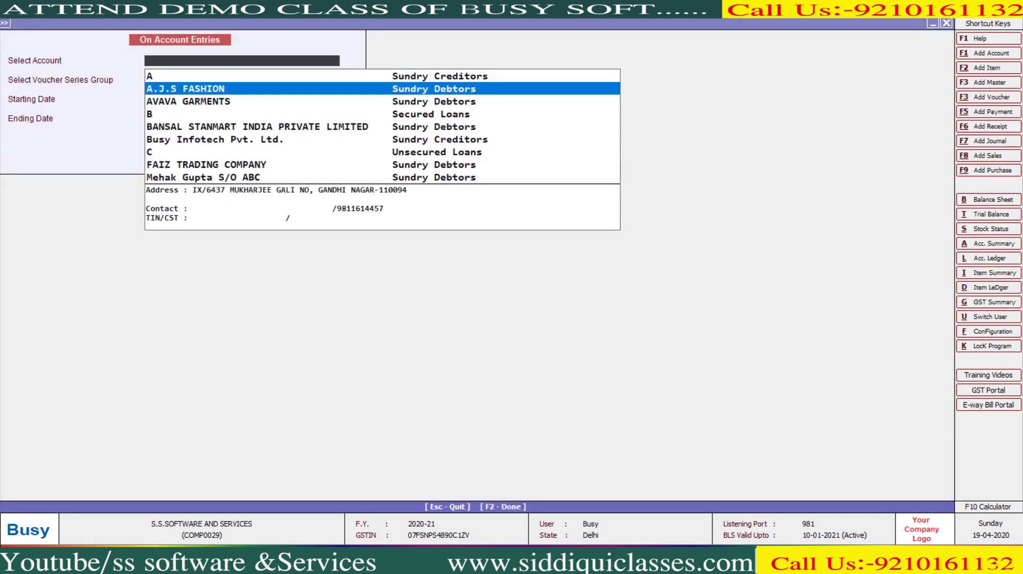
{"action": "key", "text": "Return"}
{"action": "key", "text": "Return"}
{"action": "key", "text": "Return"}
{"action": "key", "text": "Return"}
{"action": "key", "text": "Return"}
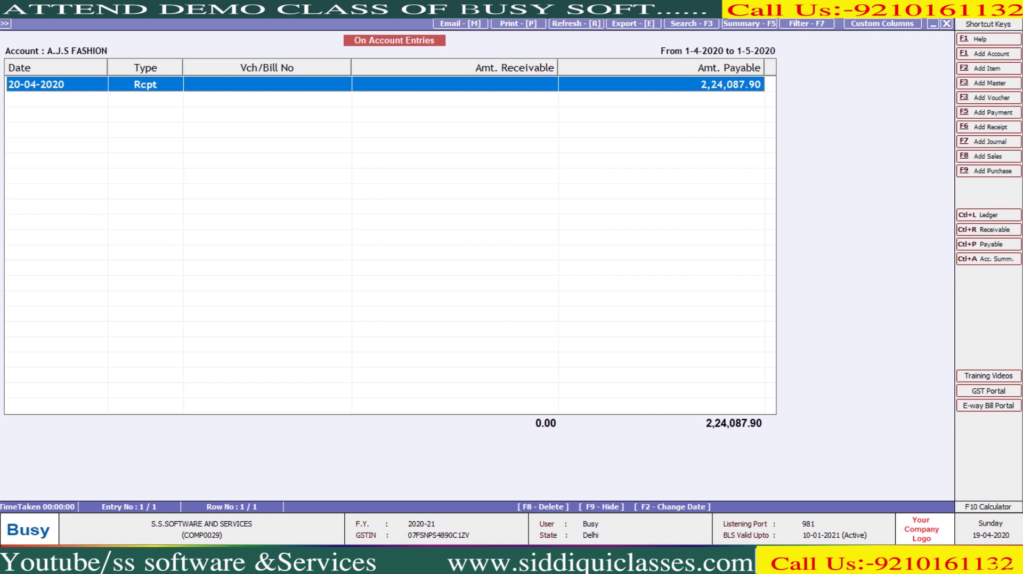
{"action": "key", "text": "Escape"}
{"action": "key", "text": "Left"}
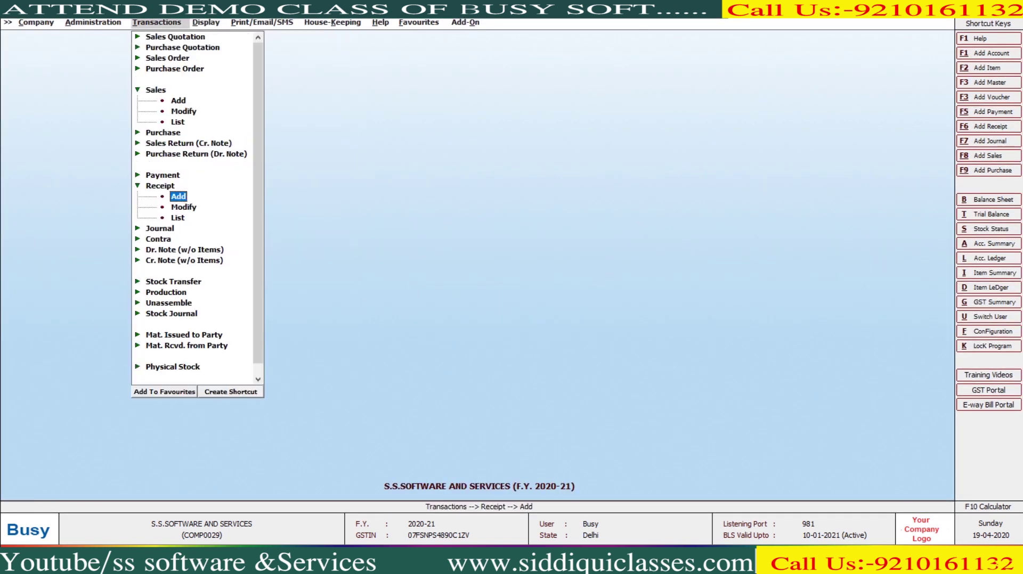
Step: Run Auto Adjust Bill-wise References for the single account A.J.S FASHION, retaining opening balance references
{"action": "key", "text": "Left"}
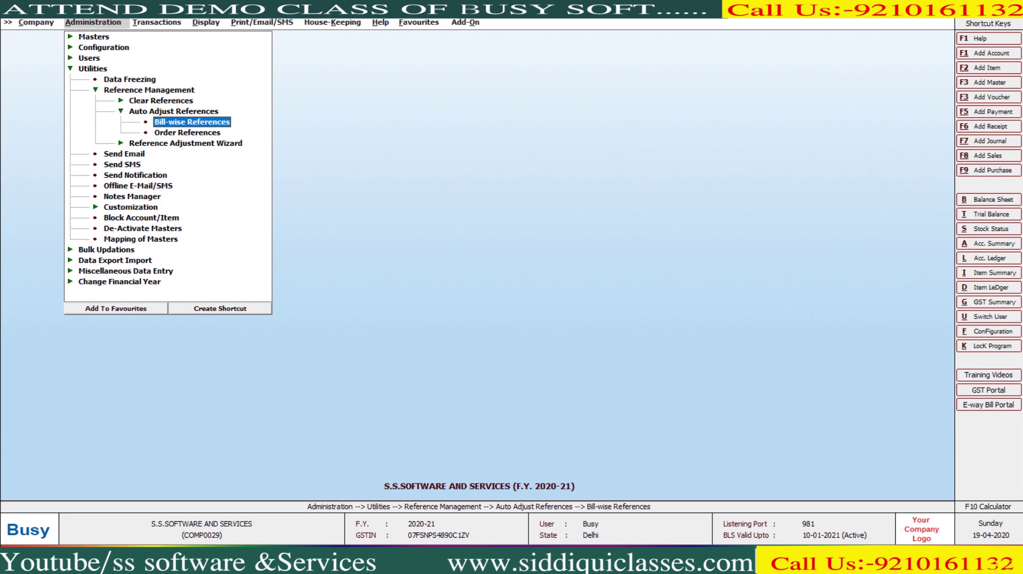
{"action": "key", "text": "Return"}
{"action": "key", "text": "Down"}
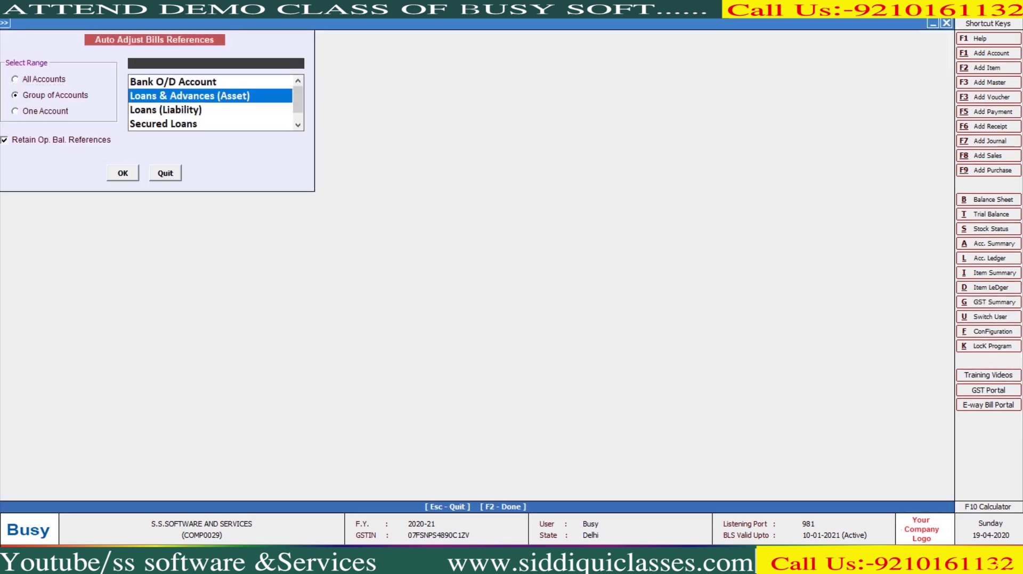
{"action": "key", "text": "Down"}
{"action": "key", "text": "Return"}
{"action": "key", "text": "Return"}
{"action": "left_click", "coordinate": [16, 111]}
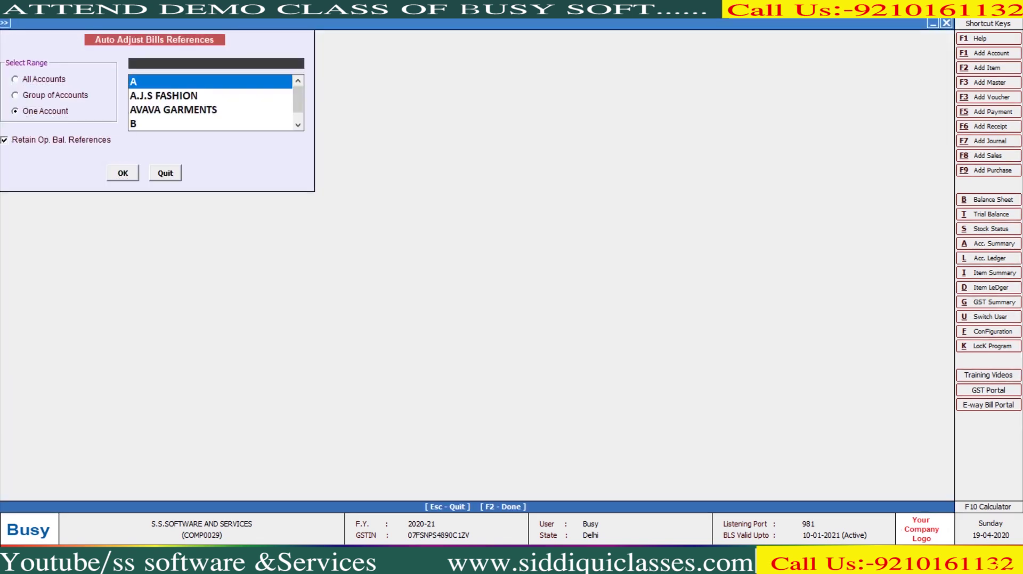
{"action": "key", "text": "Down"}
{"action": "key", "text": "Return"}
{"action": "key", "text": "Return"}
{"action": "key", "text": "Return"}
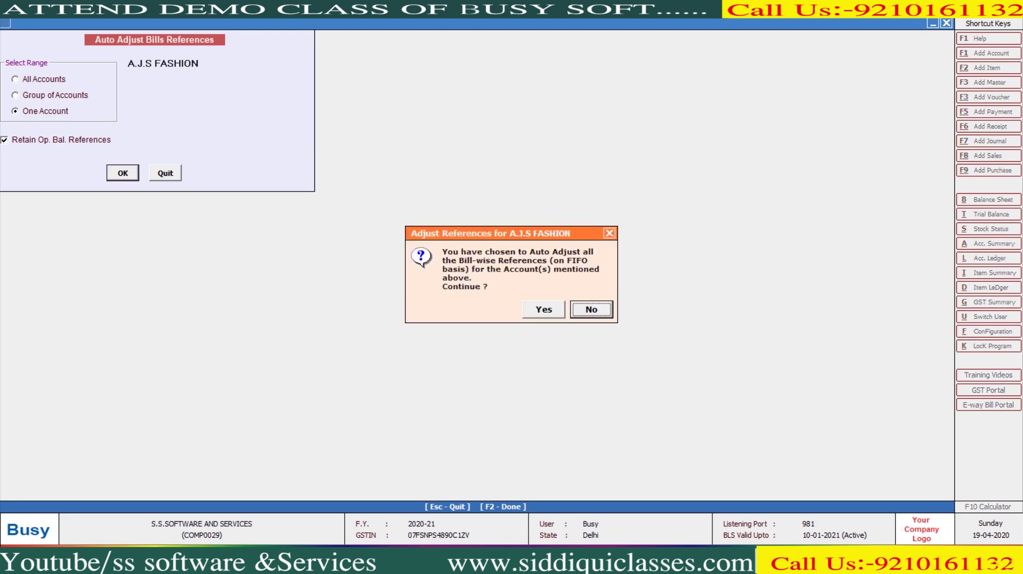
{"action": "key", "text": "Left"}
{"action": "key", "text": "Return"}
{"action": "key", "text": "Return"}
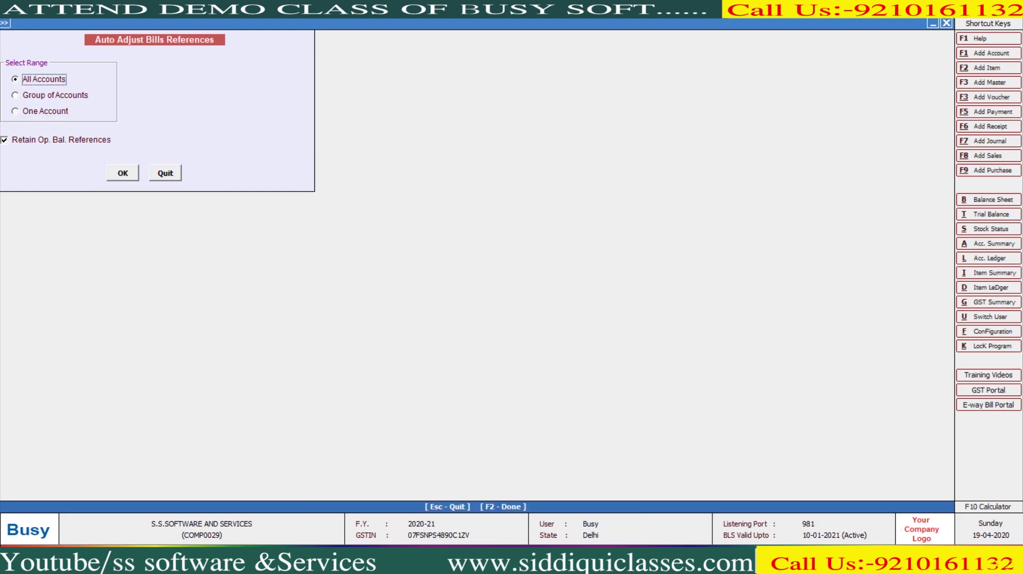
{"action": "key", "text": "Escape"}
{"action": "key", "text": "Right"}
{"action": "key", "text": "Right"}
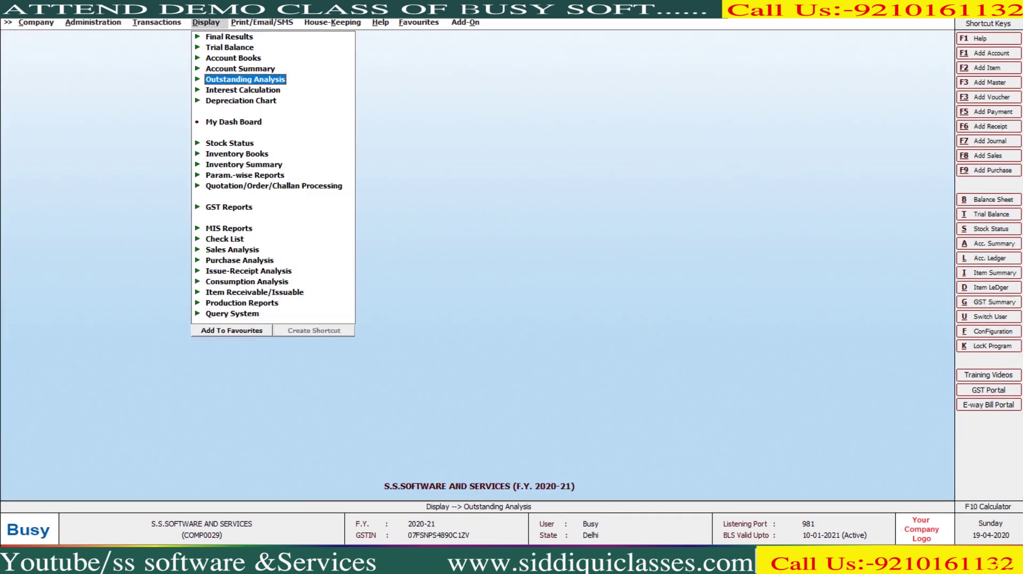
{"action": "key", "text": "Right"}
Step: Show Bills Receivable for A.J.S FASHION and confirm its first five bills have 0.00 pending
{"action": "key", "text": "Down"}
{"action": "key", "text": "Return"}
{"action": "key", "text": "Escape"}
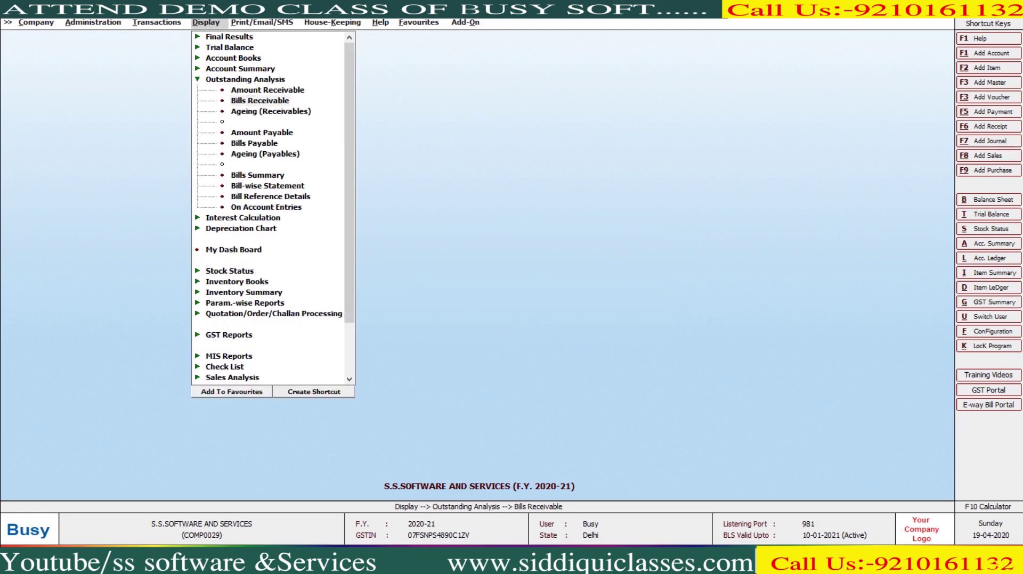
{"action": "key", "text": "Return"}
{"action": "key", "text": "Return"}
{"action": "key", "text": "Return"}
{"action": "key", "text": "Return"}
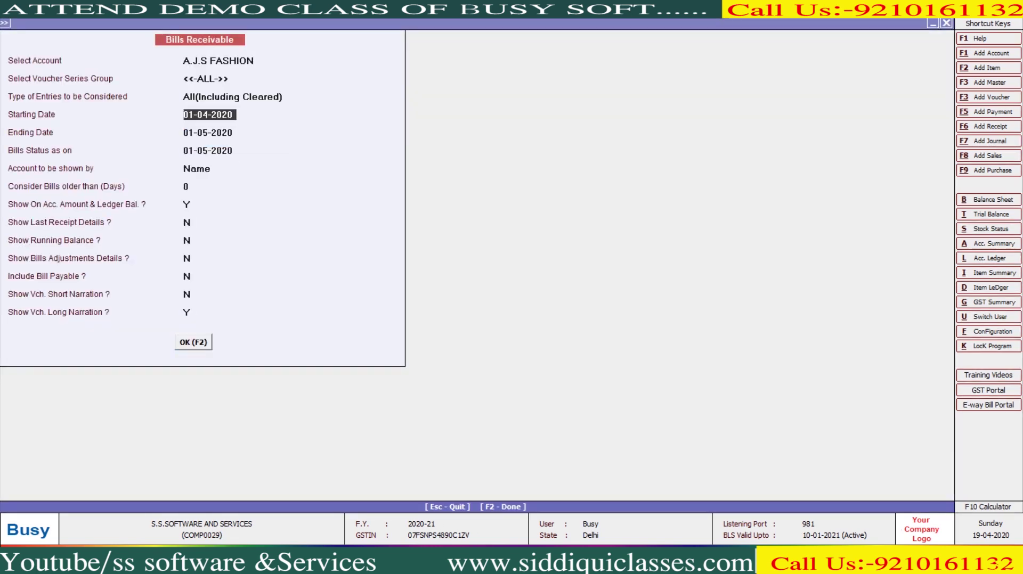
{"action": "key", "text": "F2"}
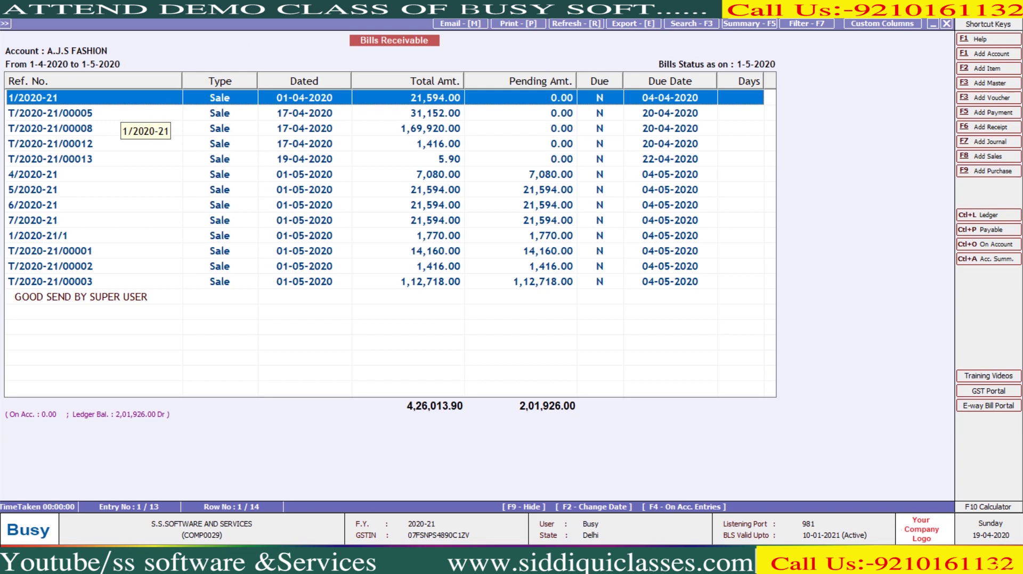
{"action": "key", "text": "shift+Down"}
{"action": "key", "text": "shift+Down"}
{"action": "key", "text": "shift+Down"}
{"action": "key", "text": "shift+Down"}
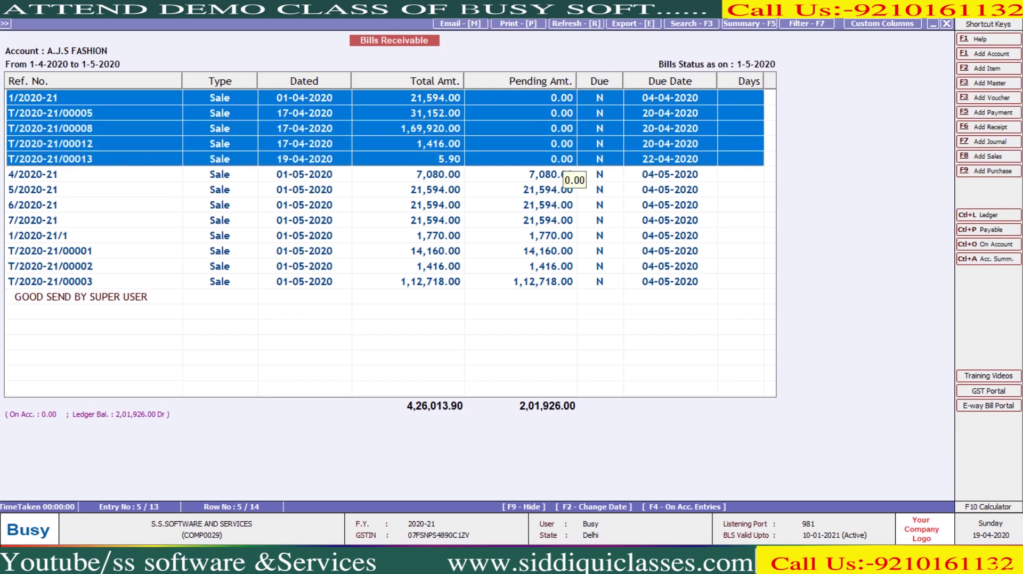
{"action": "key", "text": "Escape"}
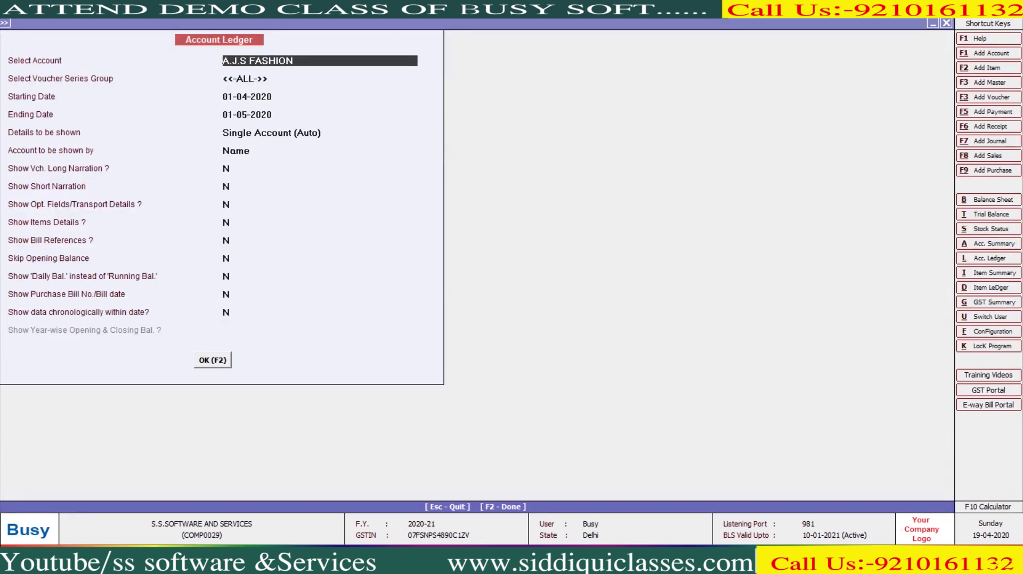
Step: Open the 20-04-2020 receipt from A.J.S FASHION's ledger and check its bill-by-bill adjustment
{"action": "key", "text": "F2"}
{"action": "key", "text": "Down"}
{"action": "key", "text": "Down"}
{"action": "key", "text": "Down"}
{"action": "key", "text": "Down"}
{"action": "key", "text": "Down"}
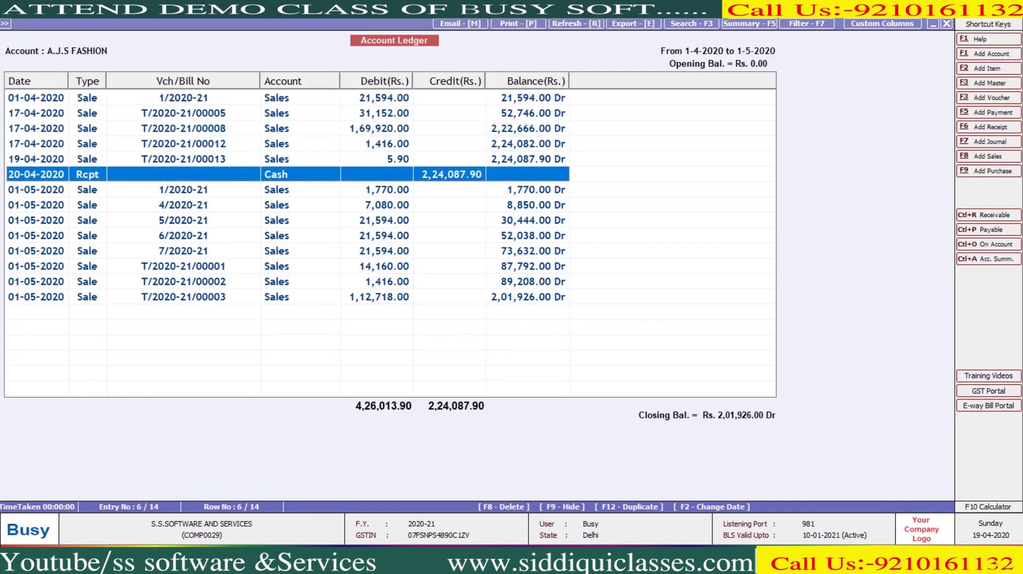
{"action": "key", "text": "Return"}
{"action": "key", "text": "Return"}
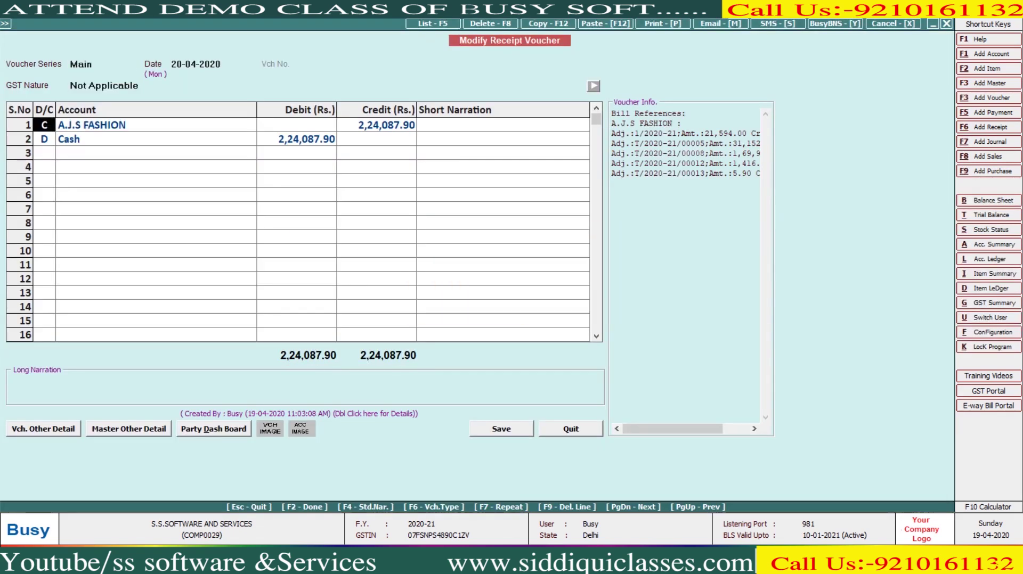
{"action": "key", "text": "Return"}
{"action": "key", "text": "Return"}
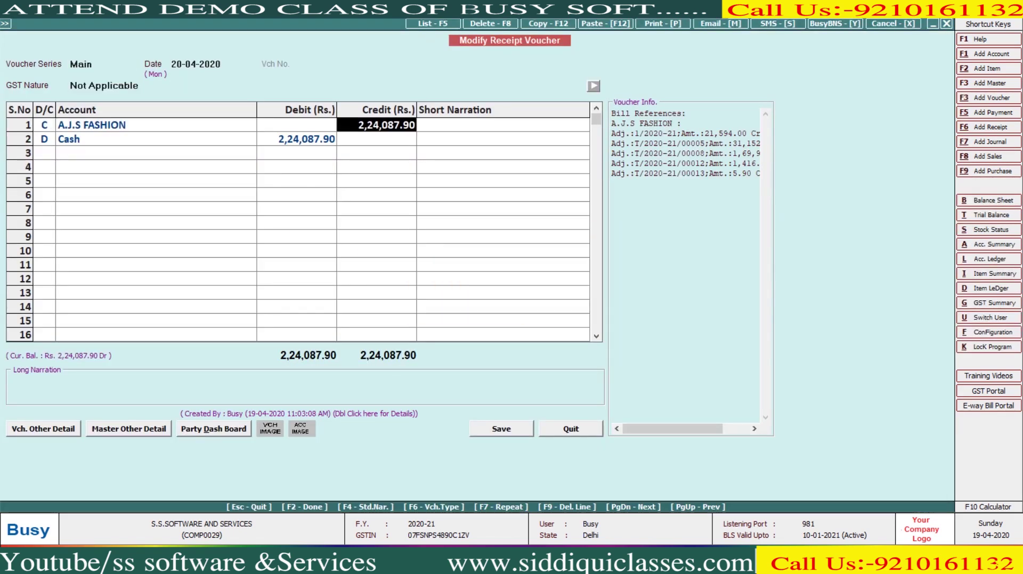
{"action": "key", "text": "Return"}
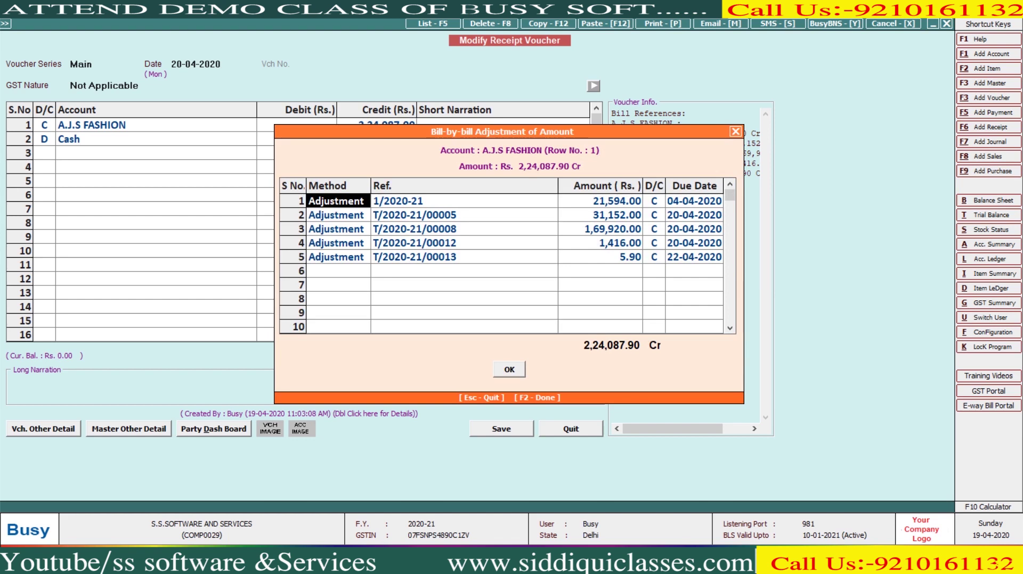
{"action": "key", "text": "Return"}
{"action": "key", "text": "Return"}
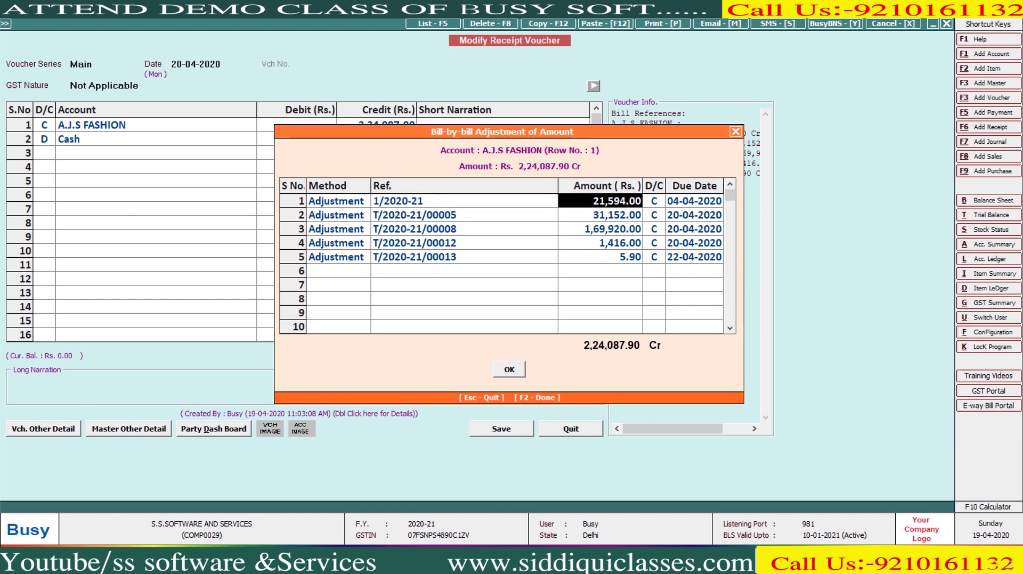
{"action": "key", "text": "F2"}
Step: Quit the receipt voucher and close the Account Ledger and Bills Receivable reports
{"action": "key", "text": "Escape"}
{"action": "key", "text": "Return"}
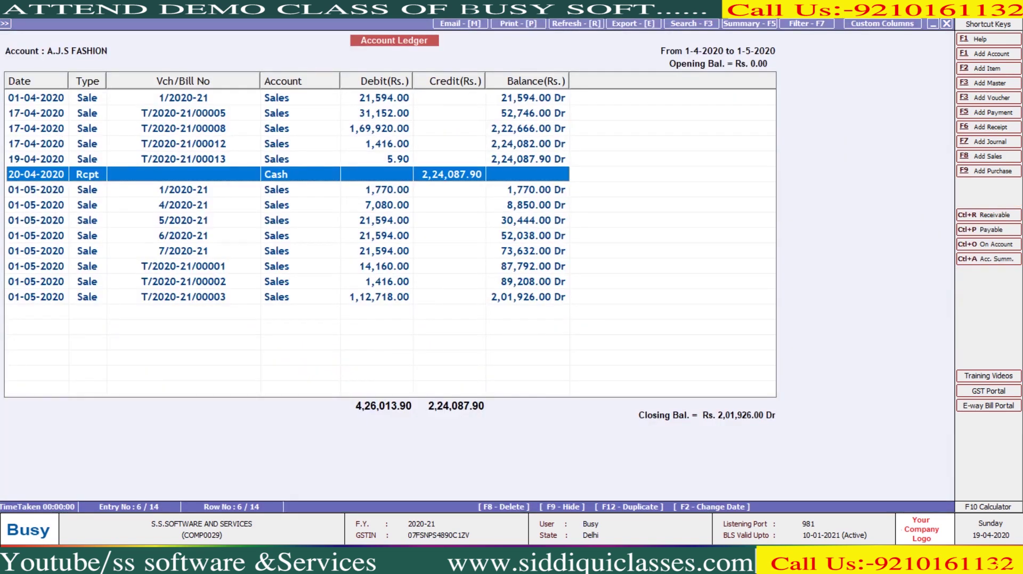
{"action": "key", "text": "Escape"}
{"action": "key", "text": "Escape"}
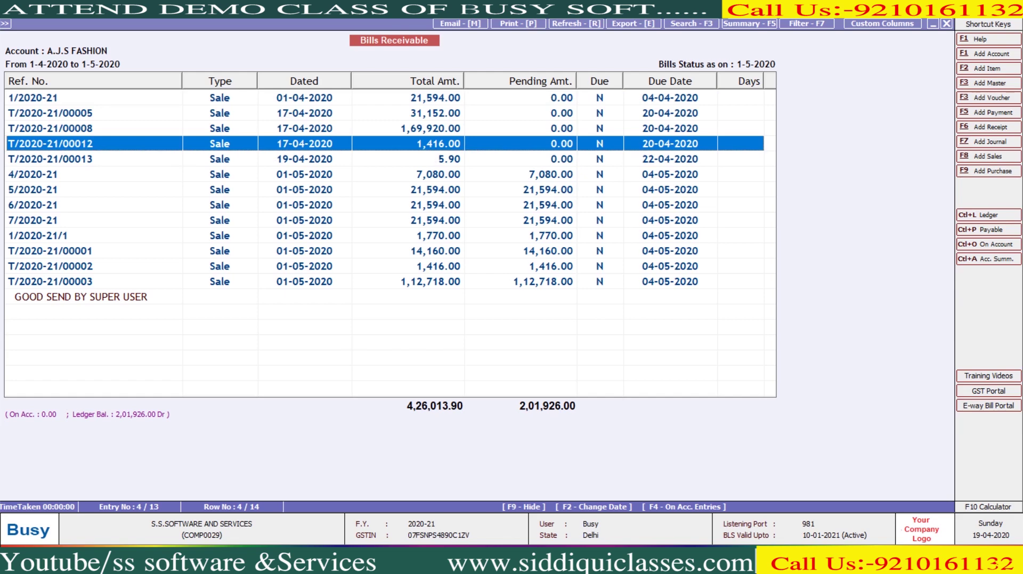
{"action": "key", "text": "Escape"}
{"action": "key", "text": "Escape"}
{"action": "key", "text": "Escape"}
{"action": "key", "text": "Escape"}
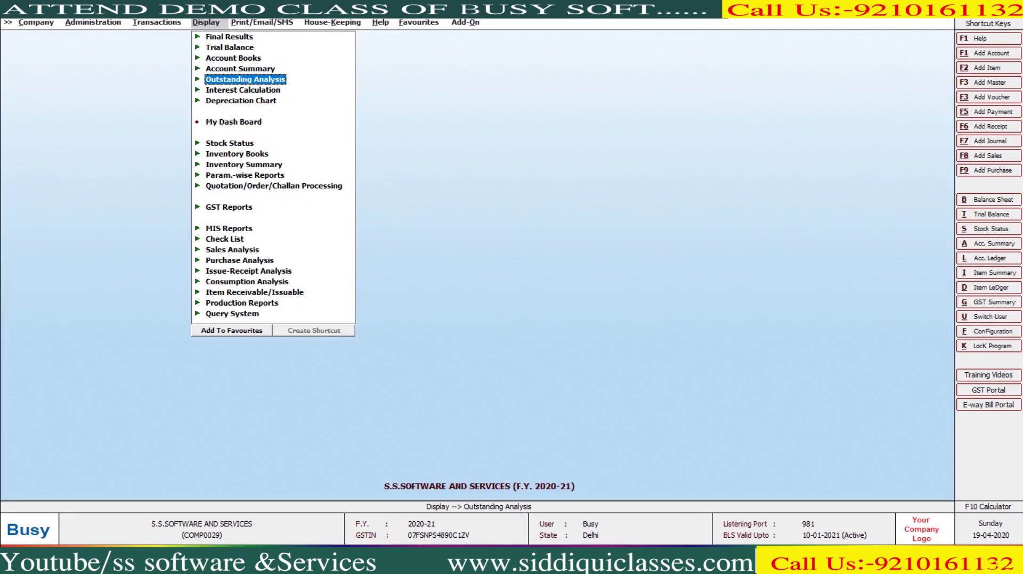
{"action": "key", "text": "Escape"}
{"action": "key", "text": "Left"}
{"action": "key", "text": "Left"}
Step: Launch the Reference Adjustment Wizard from Administration > Utilities > Reference Management
{"action": "key", "text": "Down"}
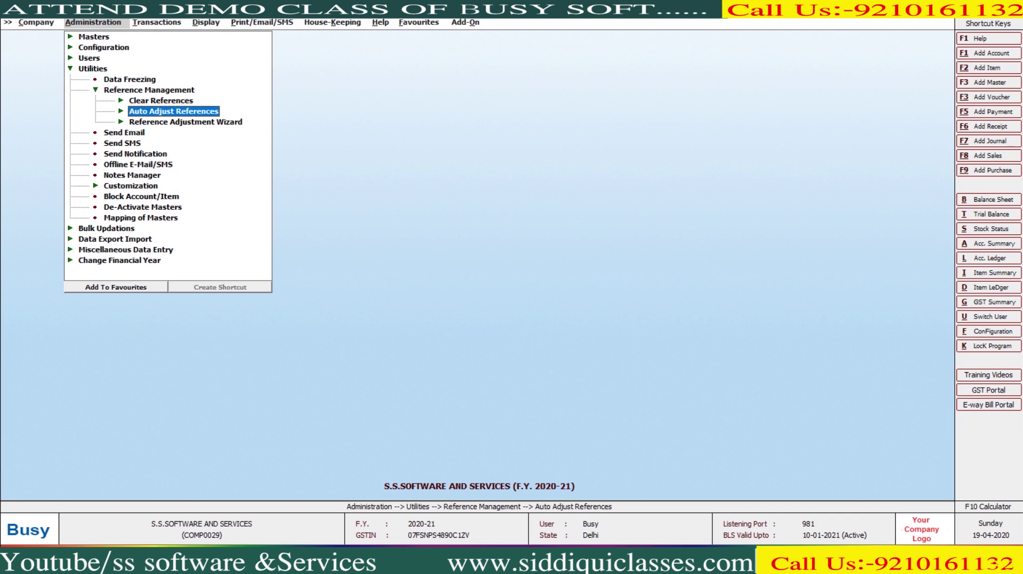
{"action": "key", "text": "Down"}
{"action": "key", "text": "Up"}
{"action": "key", "text": "Up"}
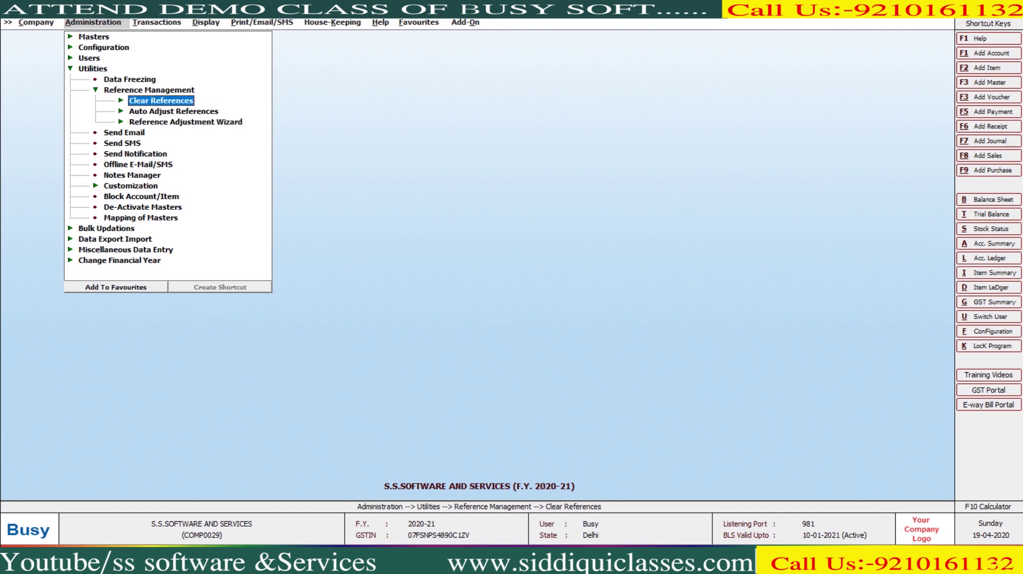
{"action": "key", "text": "Right"}
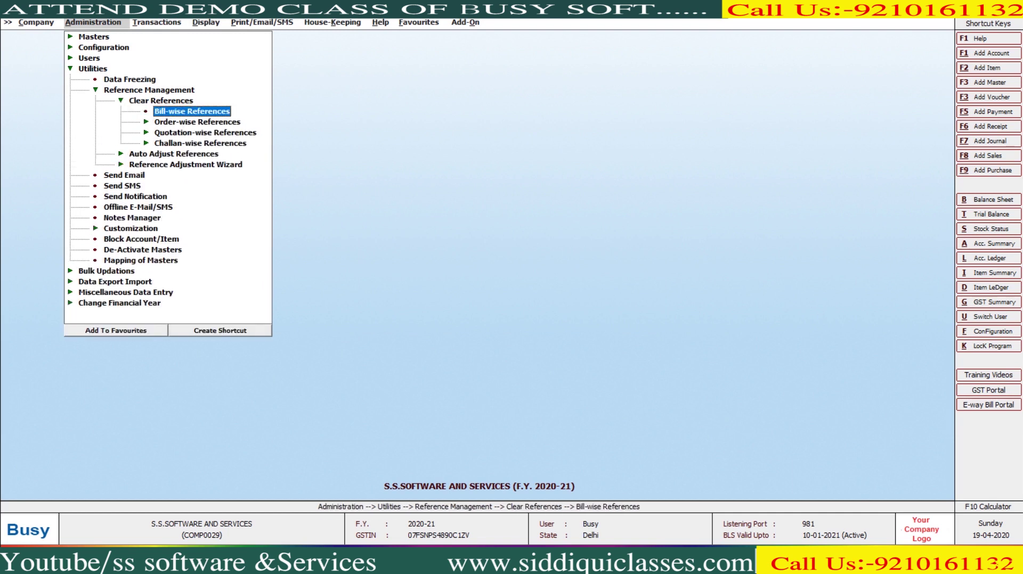
{"action": "key", "text": "Down"}
{"action": "key", "text": "Down"}
{"action": "key", "text": "Down"}
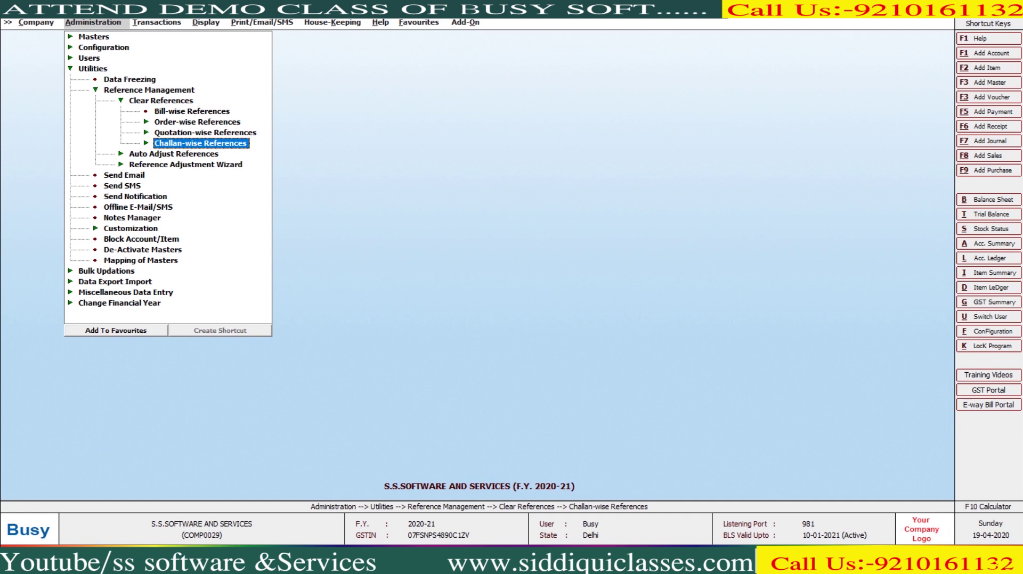
{"action": "key", "text": "Down"}
{"action": "key", "text": "Down"}
{"action": "key", "text": "Return"}
{"action": "key", "text": "Return"}
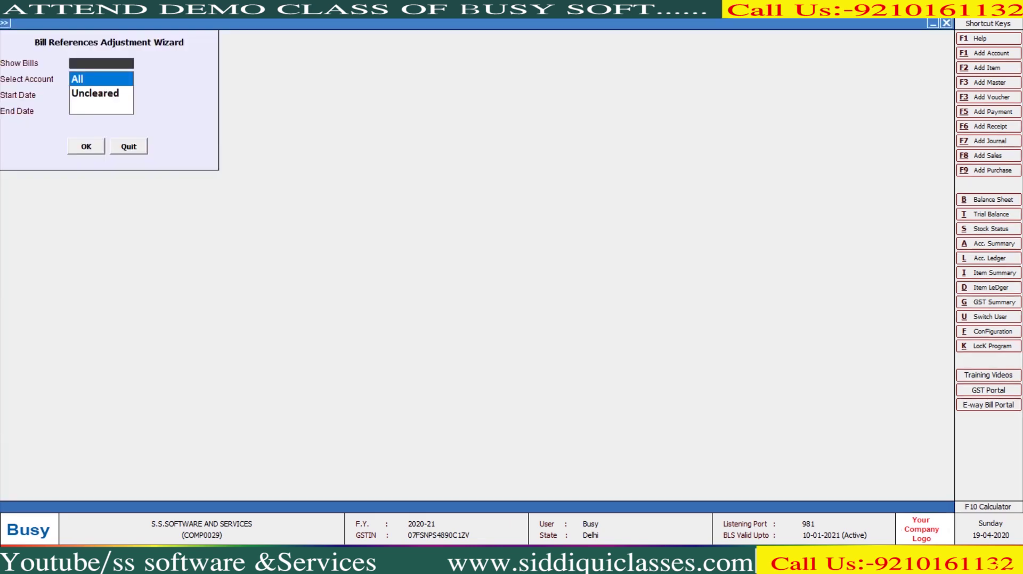
Step: Set the wizard to show All bills of A.J.S FASHION, 01-04-2020 to 01-05-2020
{"action": "key", "text": "Return"}
{"action": "key", "text": "Down"}
{"action": "key", "text": "Return"}
{"action": "key", "text": "Return"}
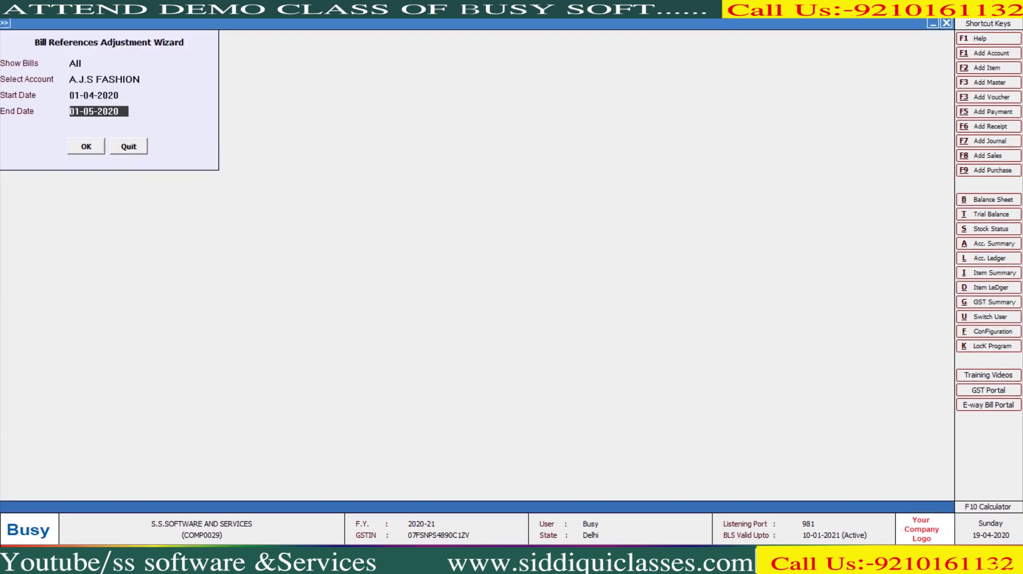
{"action": "key", "text": "Return"}
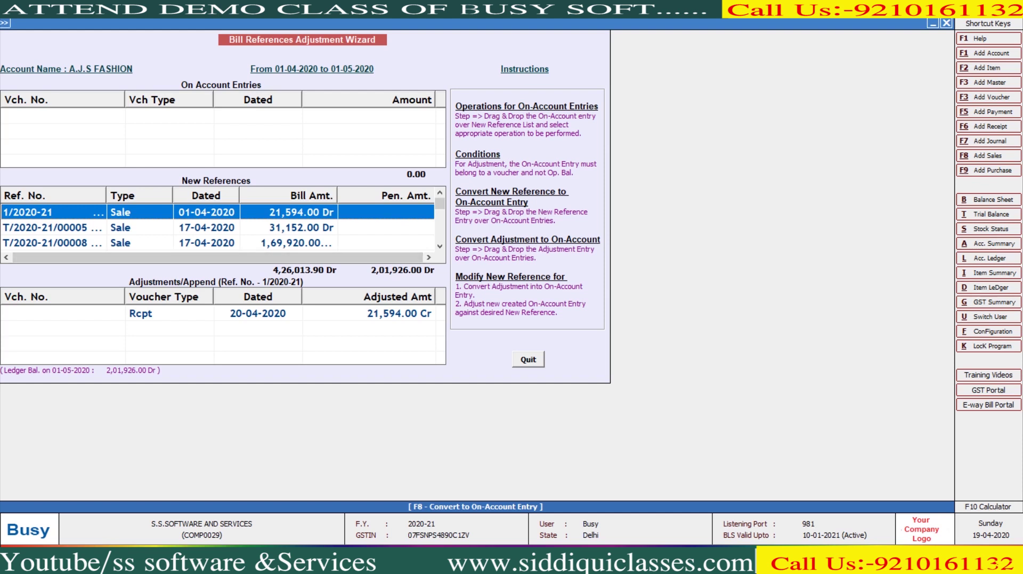
Step: Review adjustments for bills T/2020-21/00005, 00008, 00012 and 00013, then close the wizard
{"action": "left_click", "coordinate": [213, 228]}
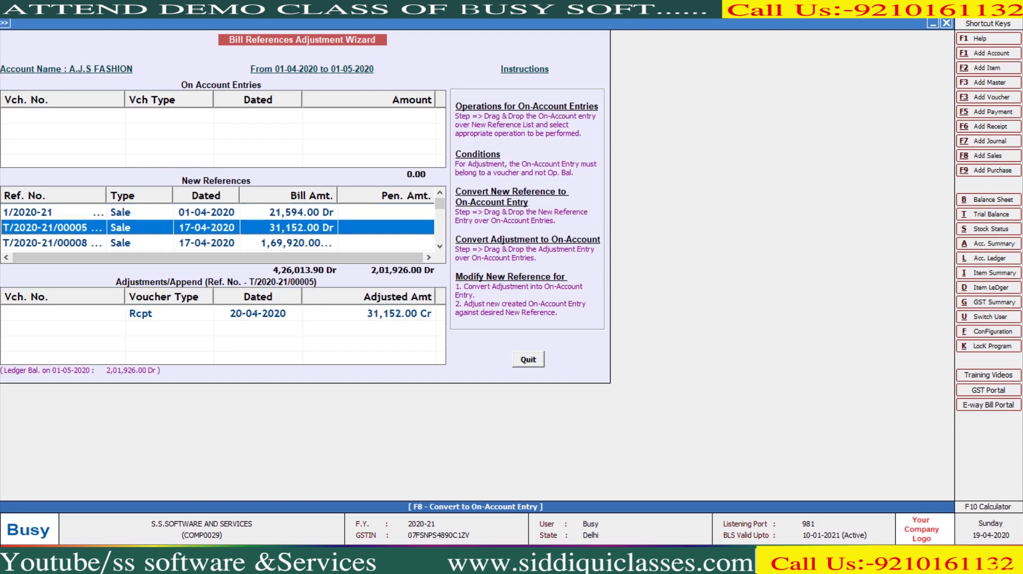
{"action": "key", "text": "Down"}
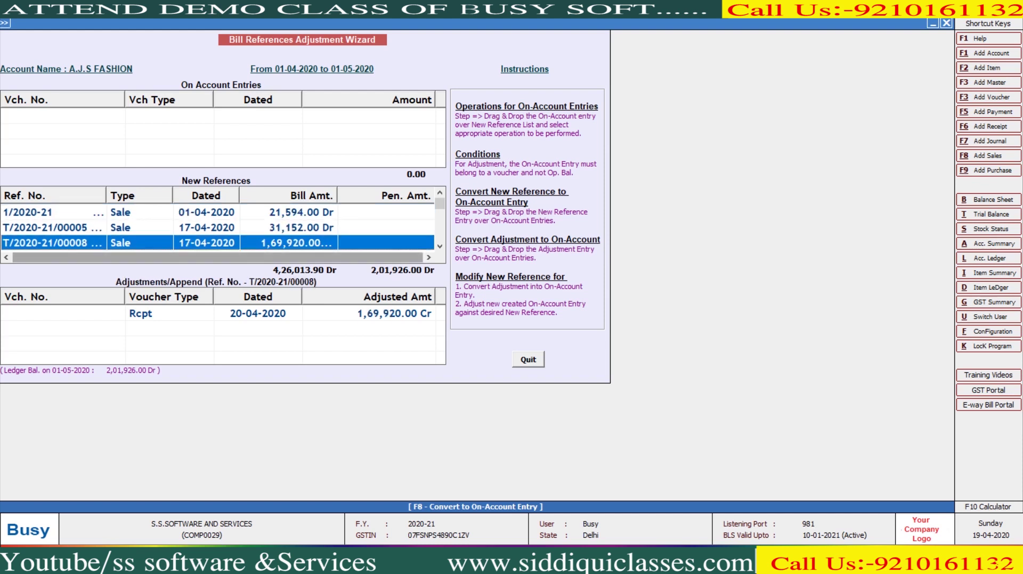
{"action": "scroll", "coordinate": [219, 227], "scroll_direction": "down", "scroll_amount": 2}
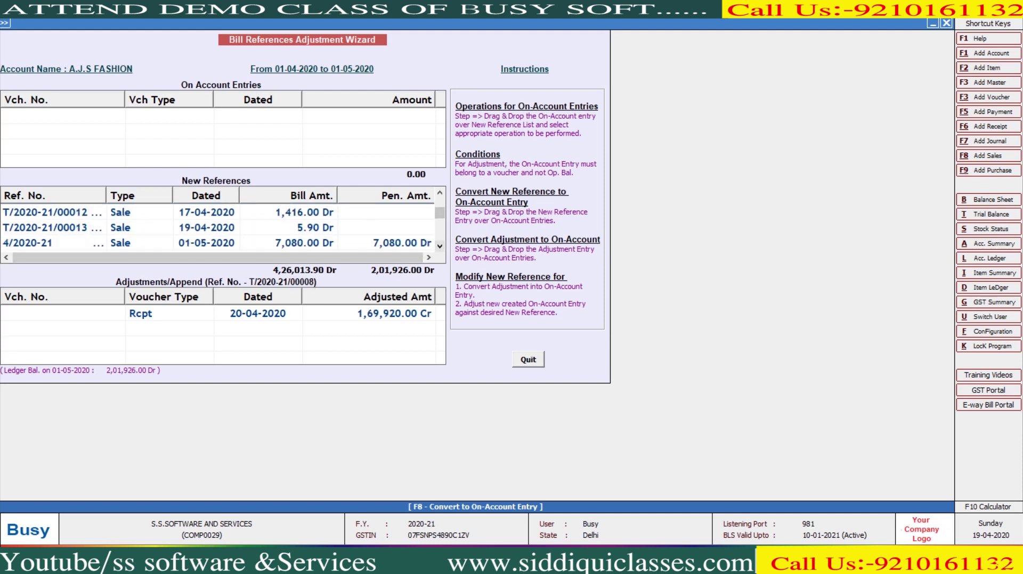
{"action": "key", "text": "Down"}
{"action": "left_click", "coordinate": [213, 227]}
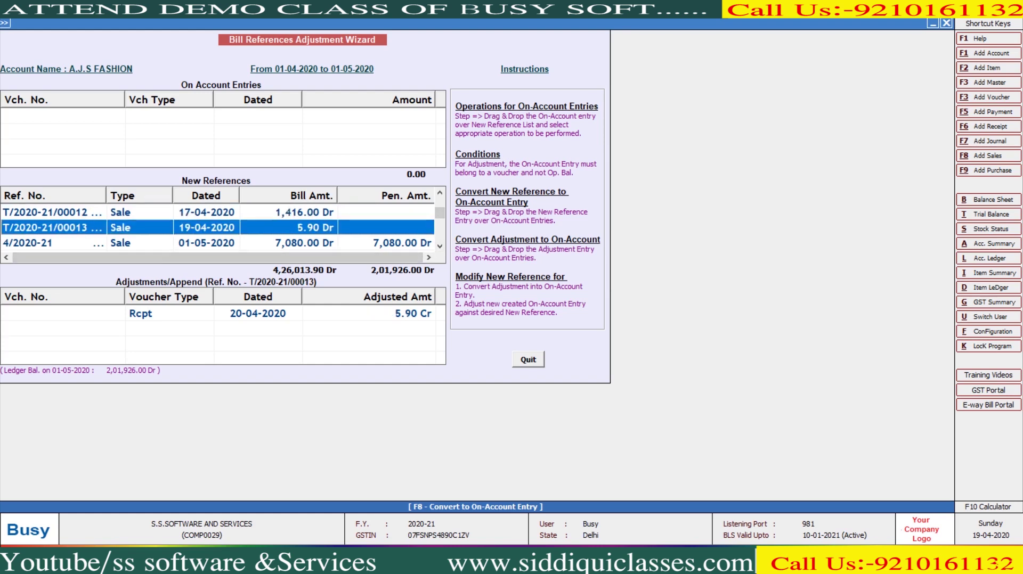
{"action": "key", "text": "Escape"}
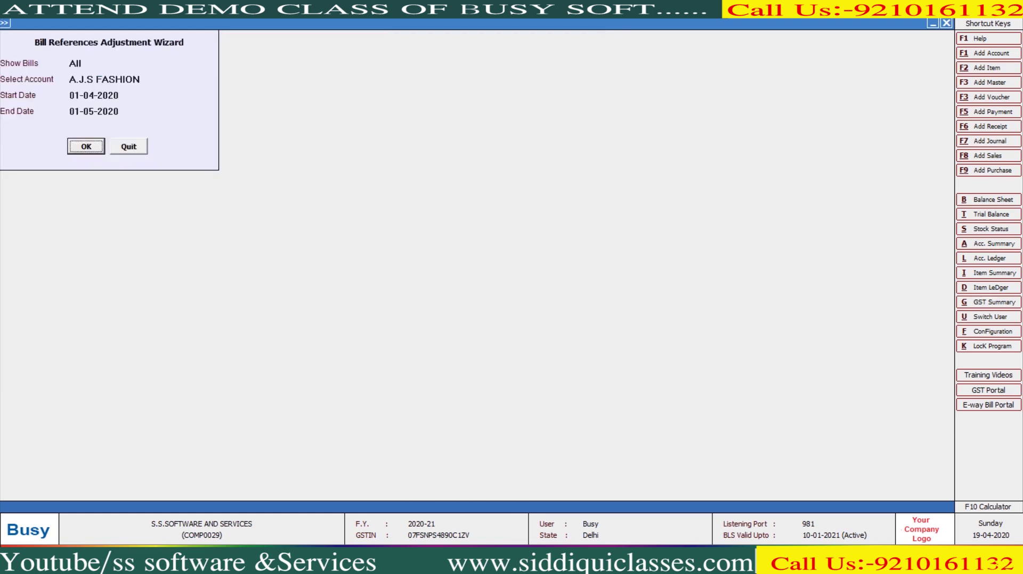
{"action": "key", "text": "Escape"}
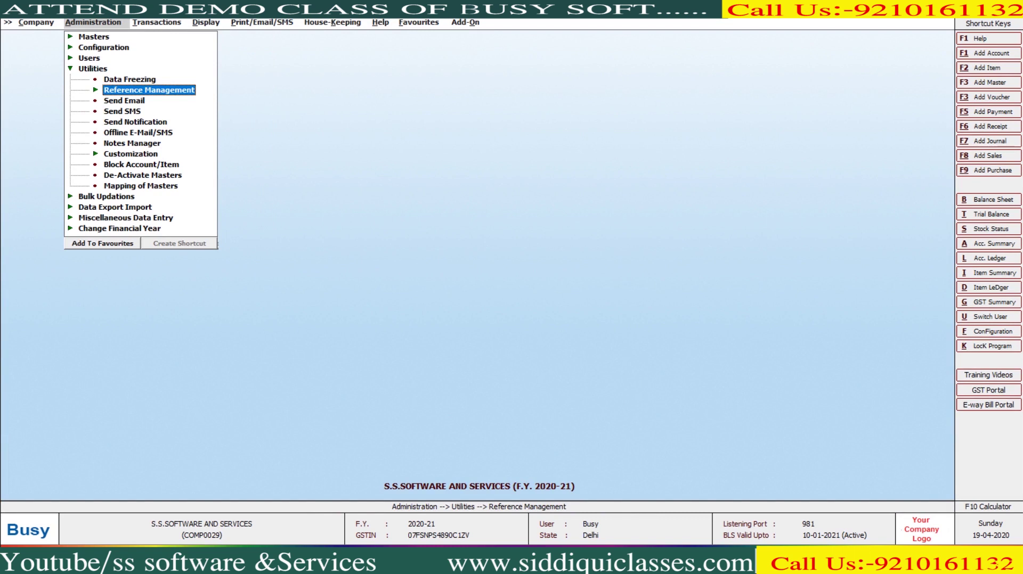
Step: Open Send Email for the Sundry Debtors account group, keeping Send Body as email body text
{"action": "key", "text": "Down"}
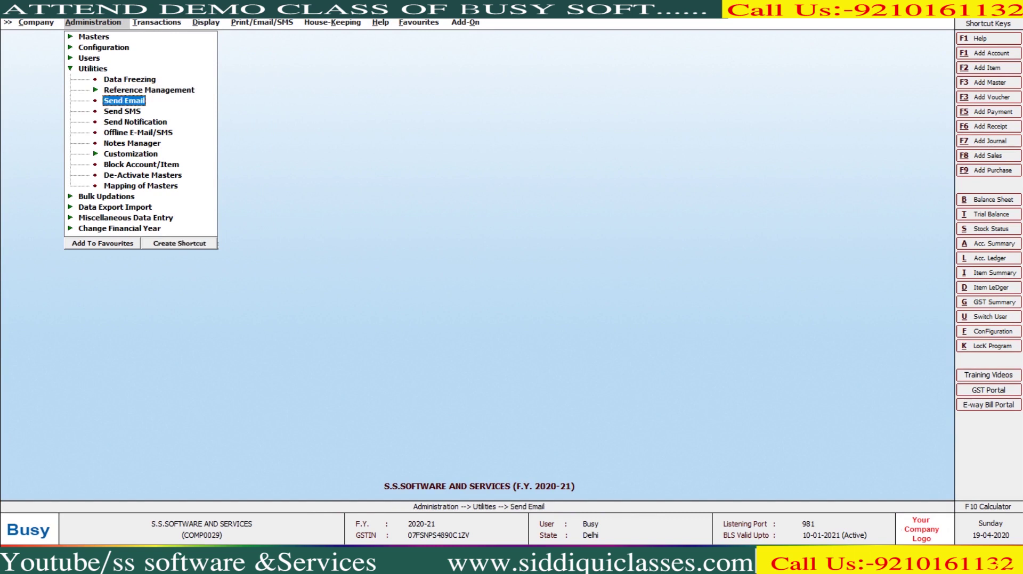
{"action": "key", "text": "Return"}
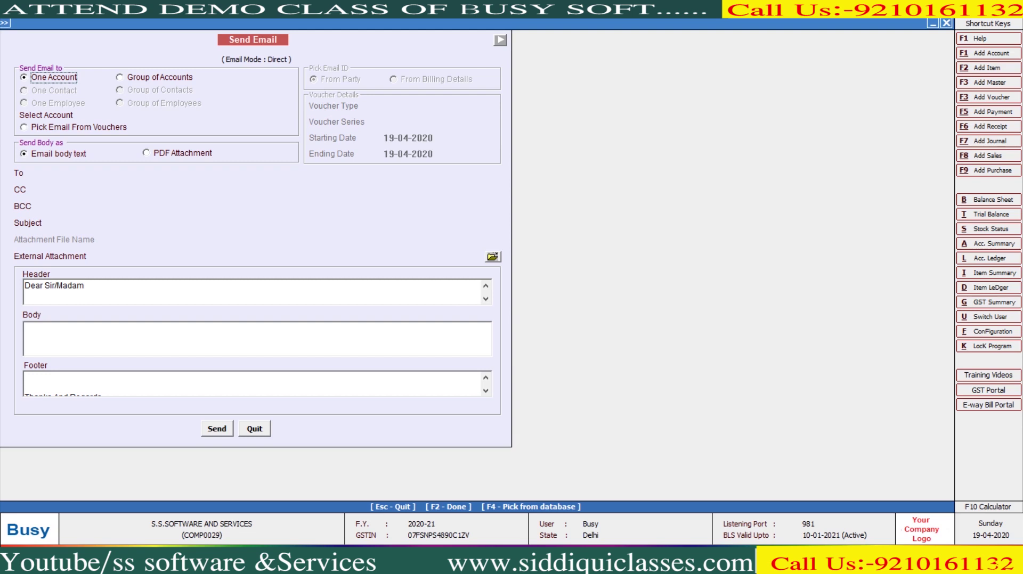
{"action": "key", "text": "Right"}
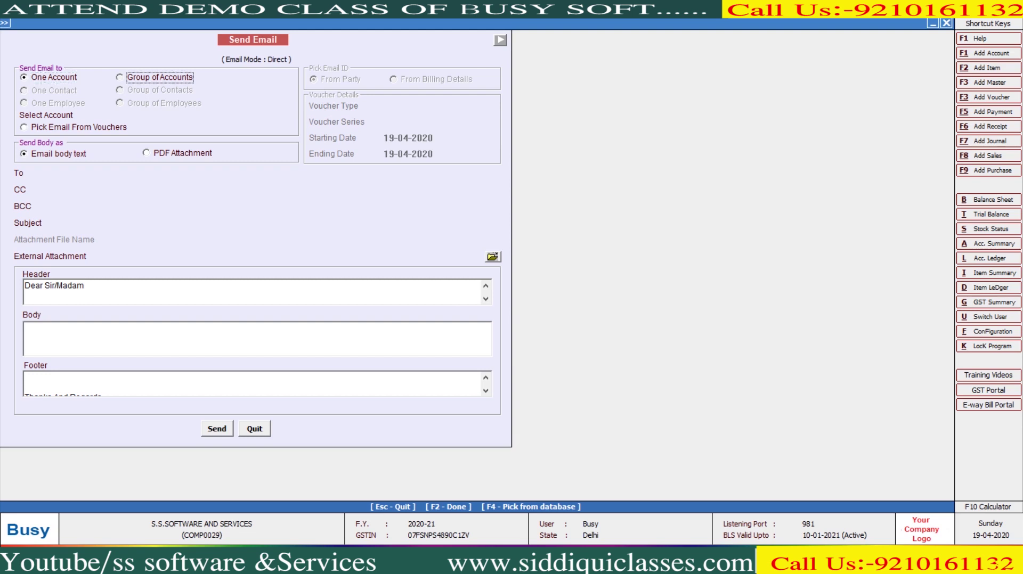
{"action": "key", "text": "Return"}
{"action": "type", "text": "SUN"}
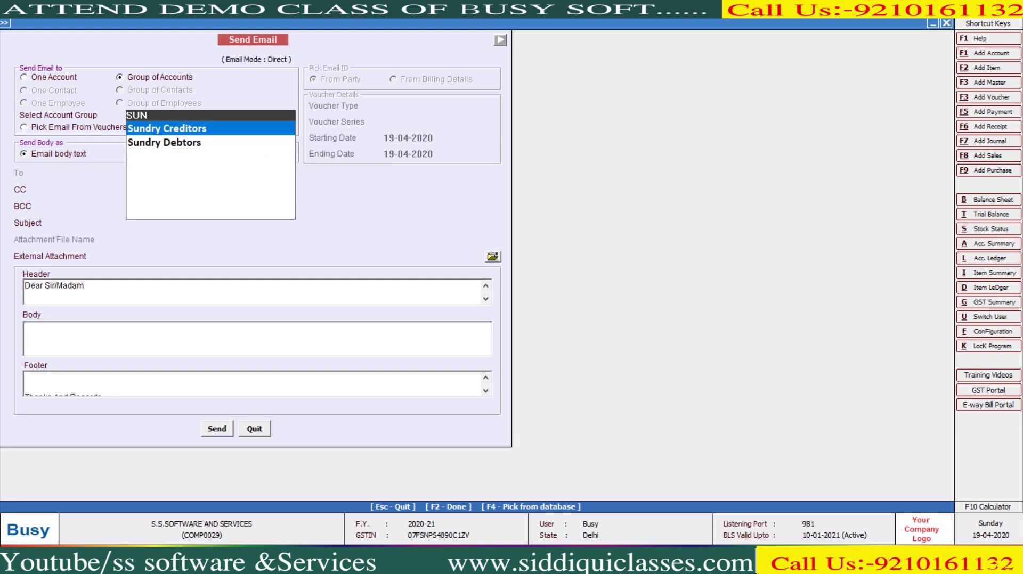
{"action": "key", "text": "Down"}
{"action": "key", "text": "Return"}
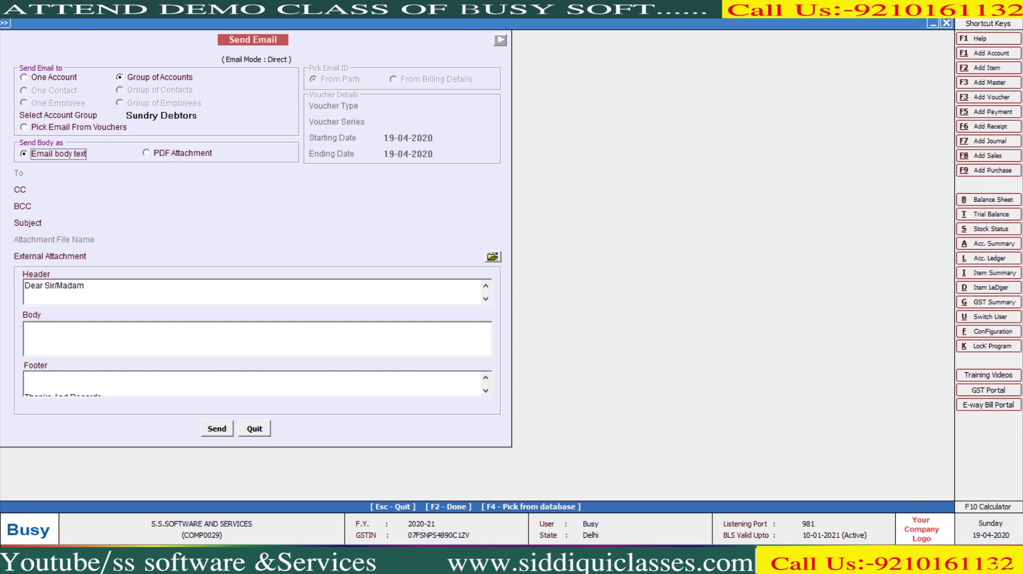
{"action": "key", "text": "Right"}
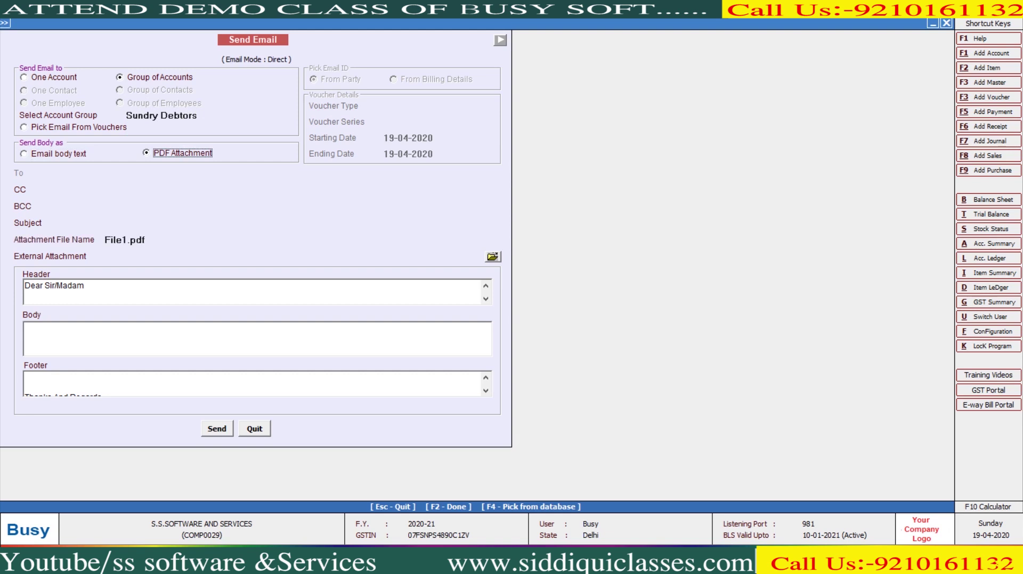
{"action": "key", "text": "Left"}
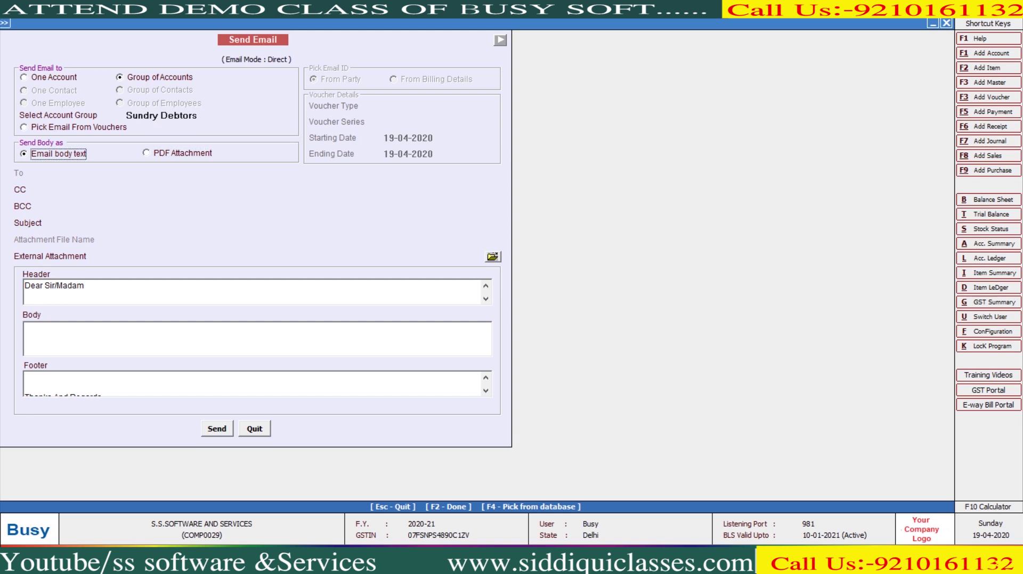
{"action": "key", "text": "Return"}
{"action": "key", "text": "Return"}
Step: Address the email to the single account A.J.S FASHION, saving its account details
{"action": "key", "text": "Left"}
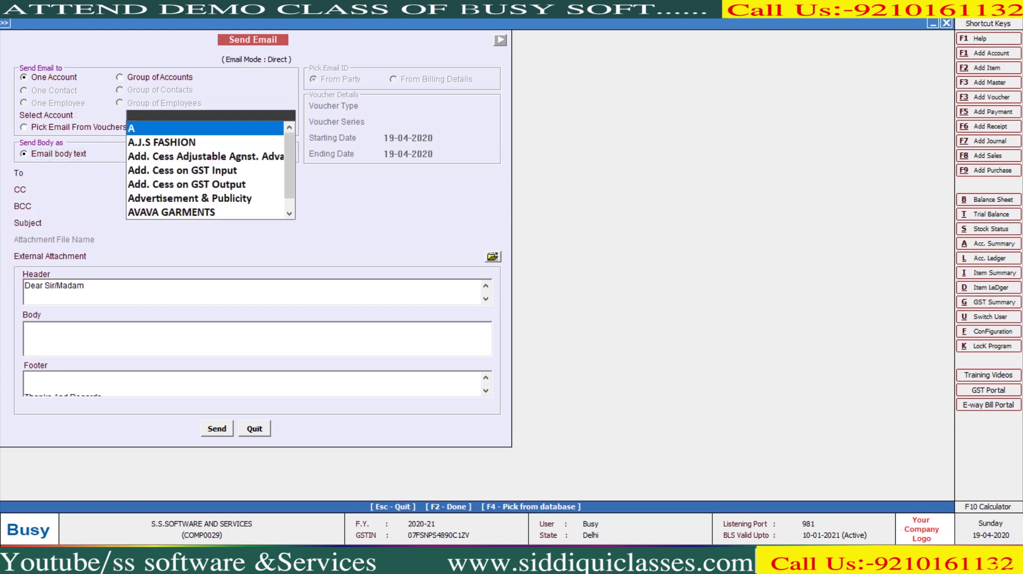
{"action": "key", "text": "Down"}
{"action": "key", "text": "Return"}
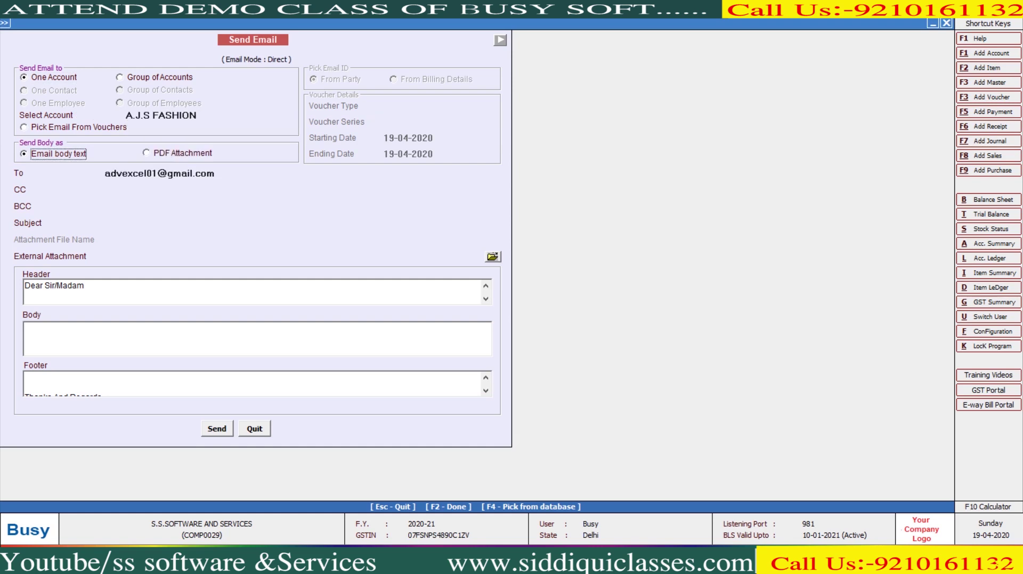
{"action": "key", "text": "Right"}
{"action": "key", "text": "Left"}
{"action": "key", "text": "Up"}
{"action": "key", "text": "ctrl+Return"}
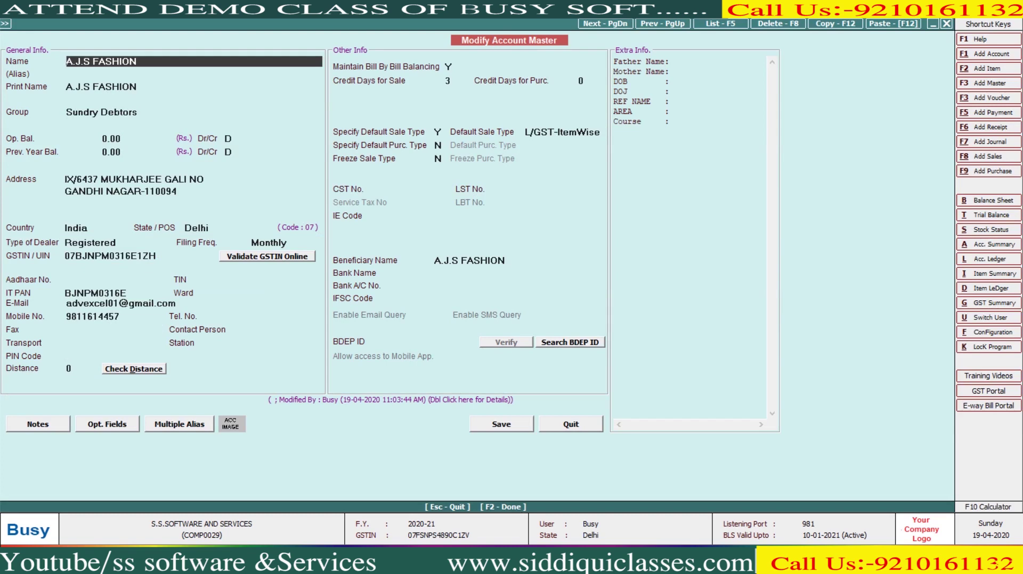
{"action": "key", "text": "F2"}
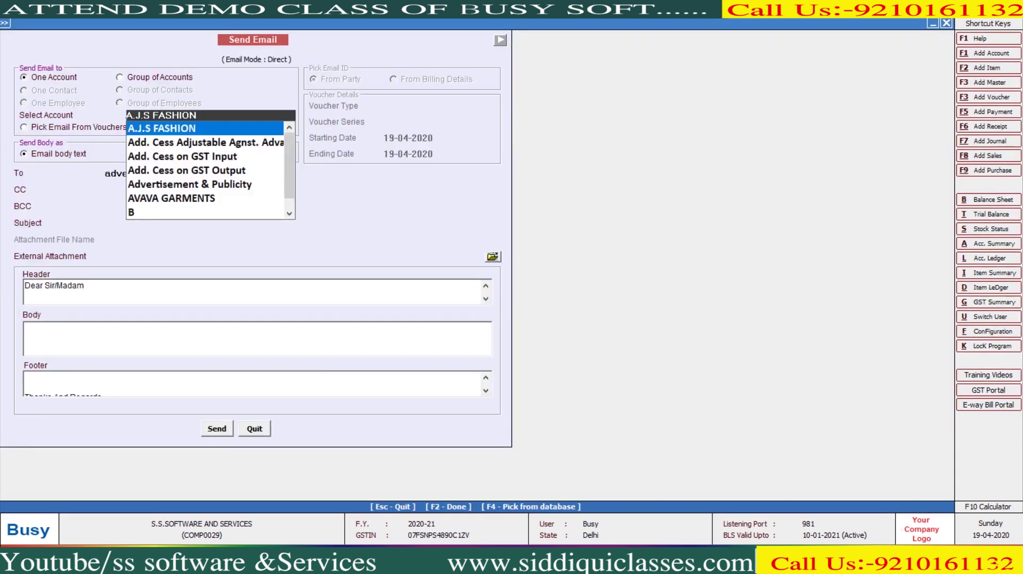
{"action": "key", "text": "Return"}
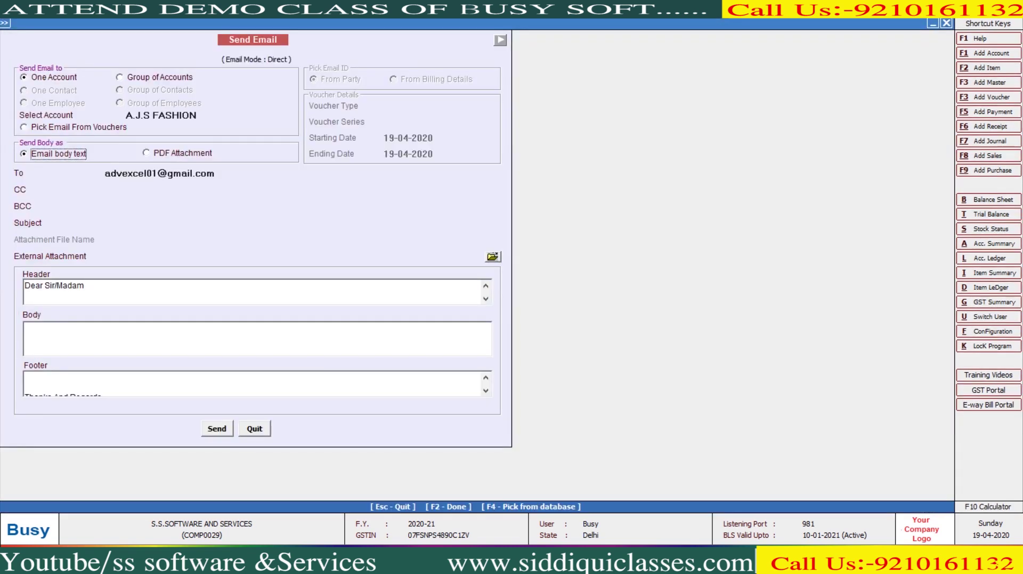
Step: Attach D:\Barcode.xlsx as an external attachment and try sending the email
{"action": "left_click", "coordinate": [492, 256]}
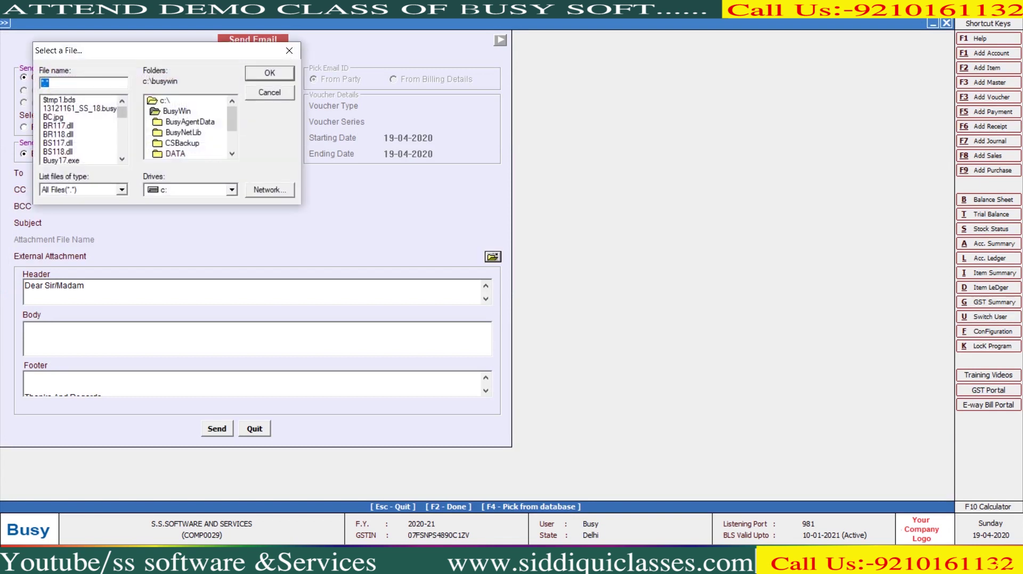
{"action": "scroll", "coordinate": [190, 127], "scroll_direction": "down", "scroll_amount": 1}
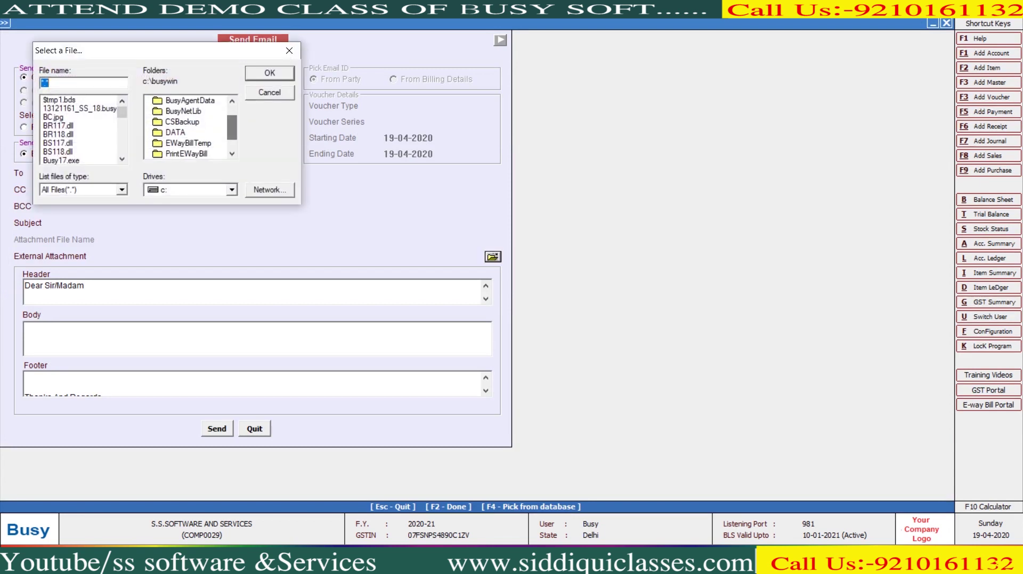
{"action": "left_click", "coordinate": [231, 189]}
{"action": "left_click", "coordinate": [183, 213]}
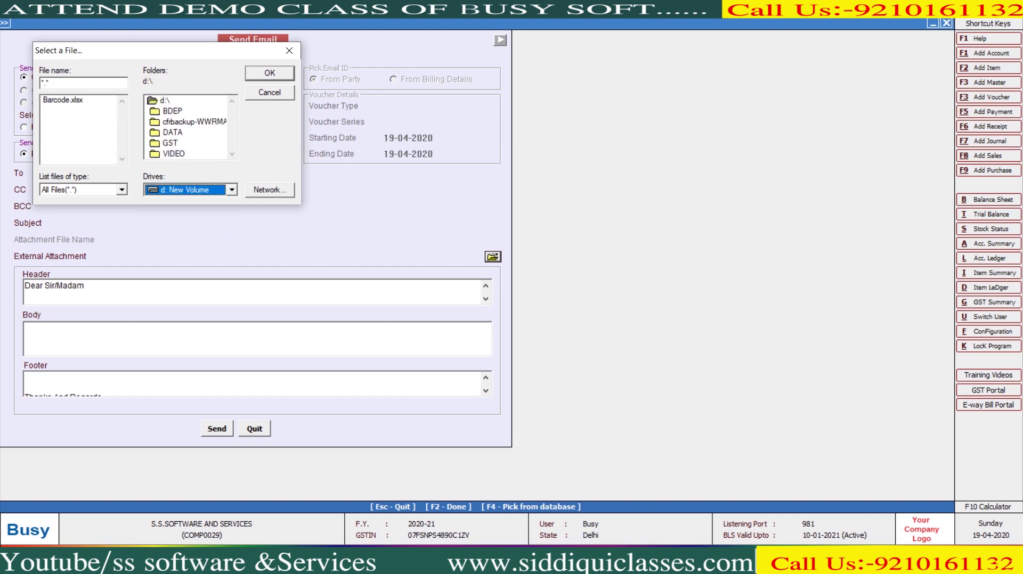
{"action": "left_click", "coordinate": [63, 100]}
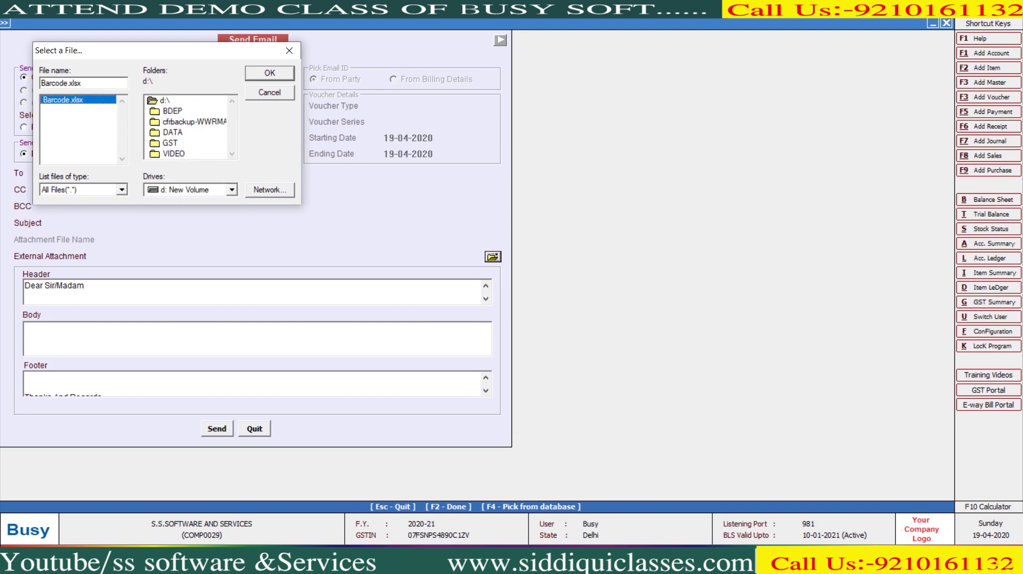
{"action": "key", "text": "Return"}
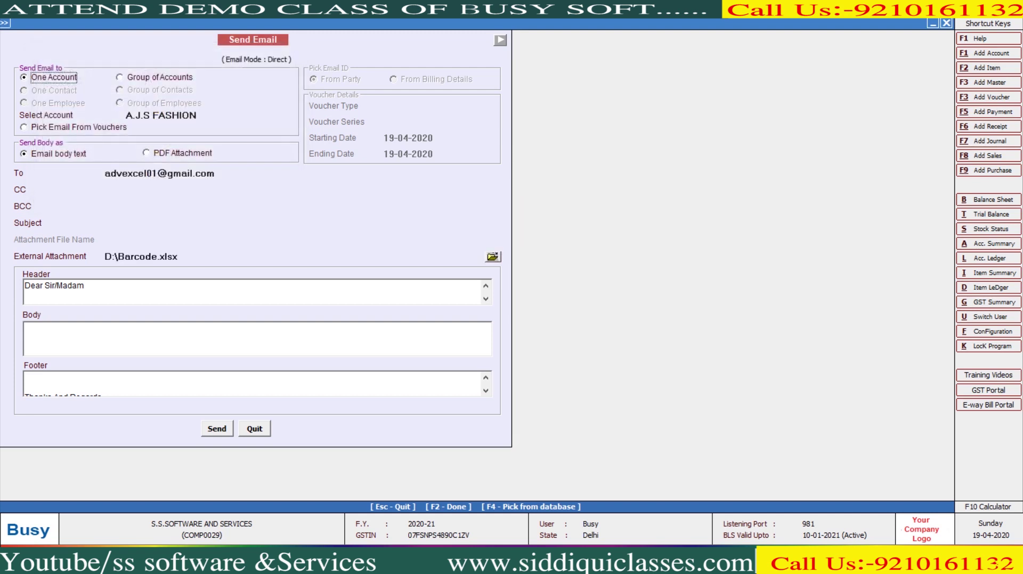
{"action": "key", "text": "F2"}
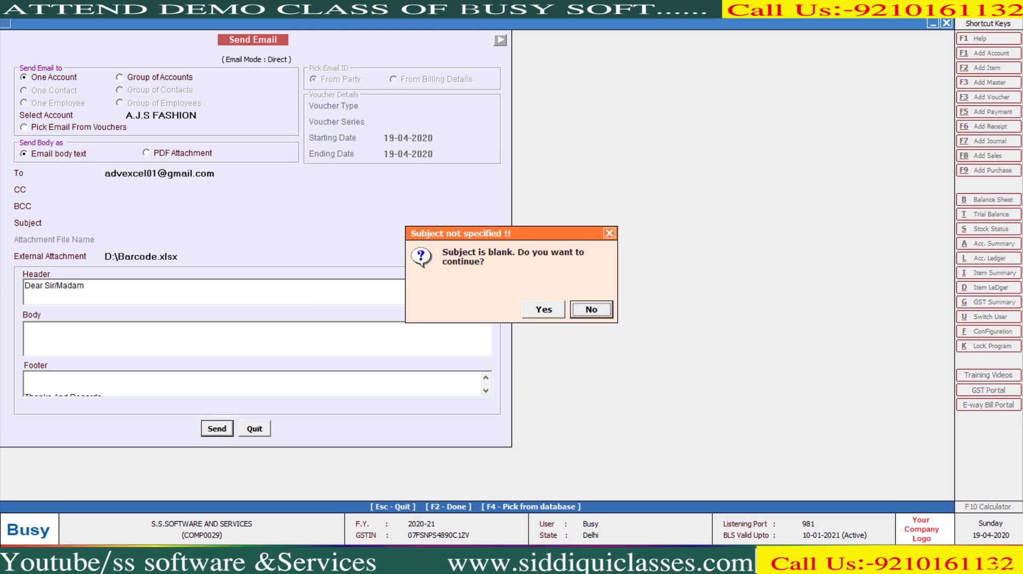
Step: Give the email the subject 'Dear Sir Please Find Excel File' and send it
{"action": "key", "text": "Return"}
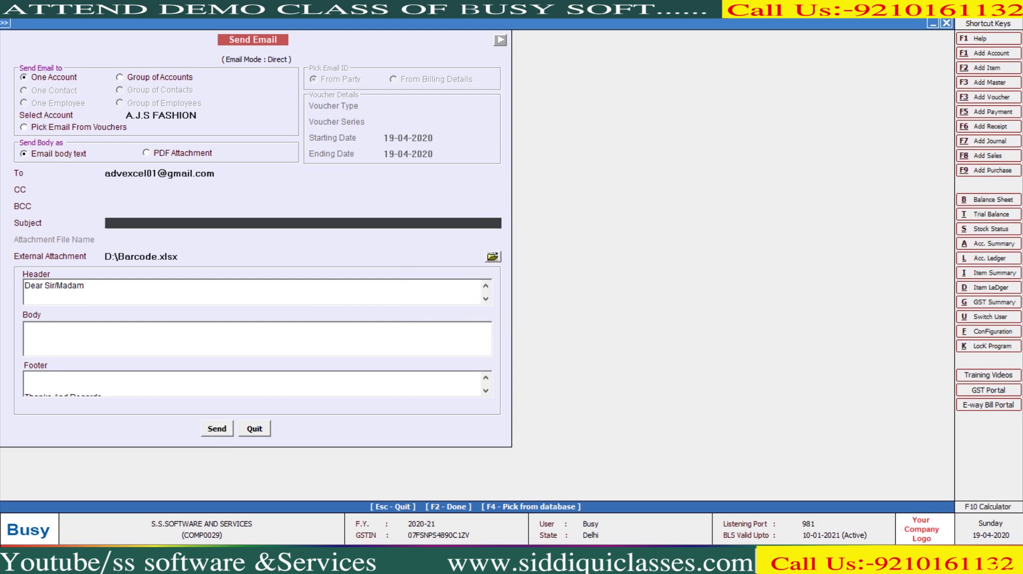
{"action": "type", "text": "Dear Sir Please Find"}
{"action": "key", "text": "BackSpace"}
{"action": "key", "text": "BackSpace"}
{"action": "key", "text": "BackSpace"}
{"action": "key", "text": "BackSpace"}
{"action": "type", "text": "I"}
{"action": "key", "text": "BackSpace"}
{"action": "type", "text": "IND"}
{"action": "key", "text": "BackSpace"}
{"action": "key", "text": "BackSpace"}
{"action": "key", "text": "BackSpace"}
{"action": "type", "text": "ind E"}
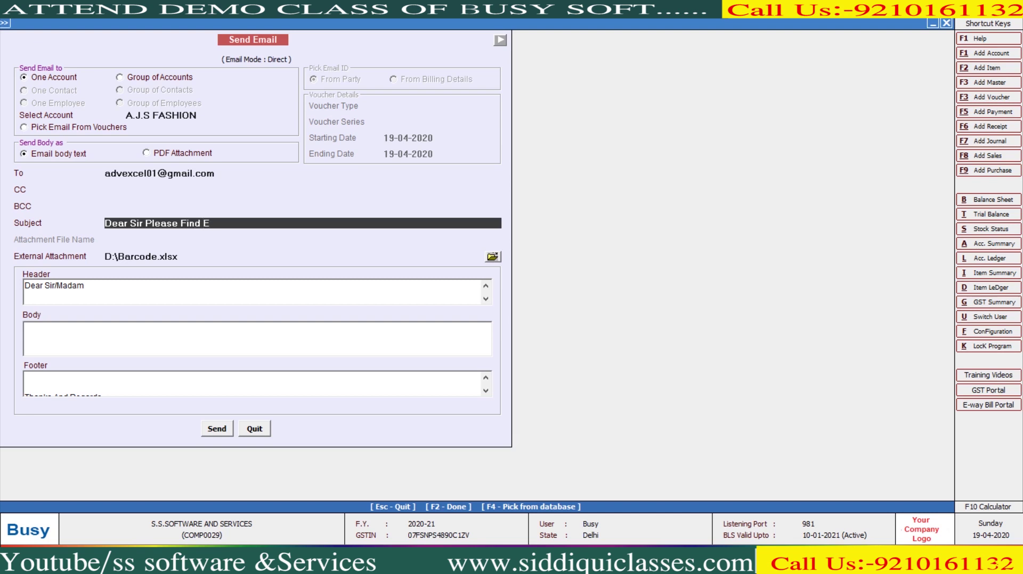
{"action": "type", "text": "xcel File"}
{"action": "key", "text": "F2"}
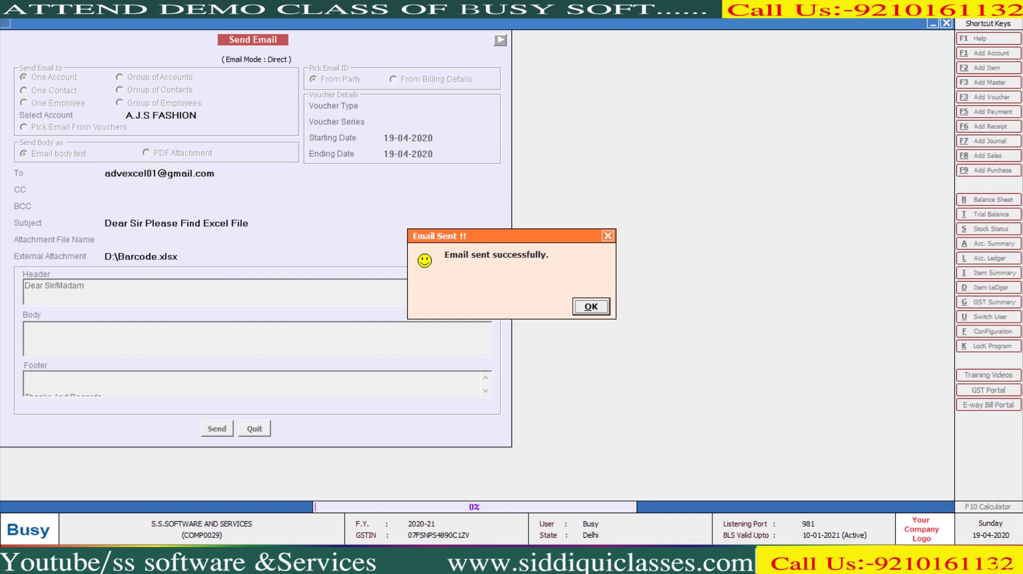
Step: Dismiss the sent confirmation and close the email form
{"action": "key", "text": "Return"}
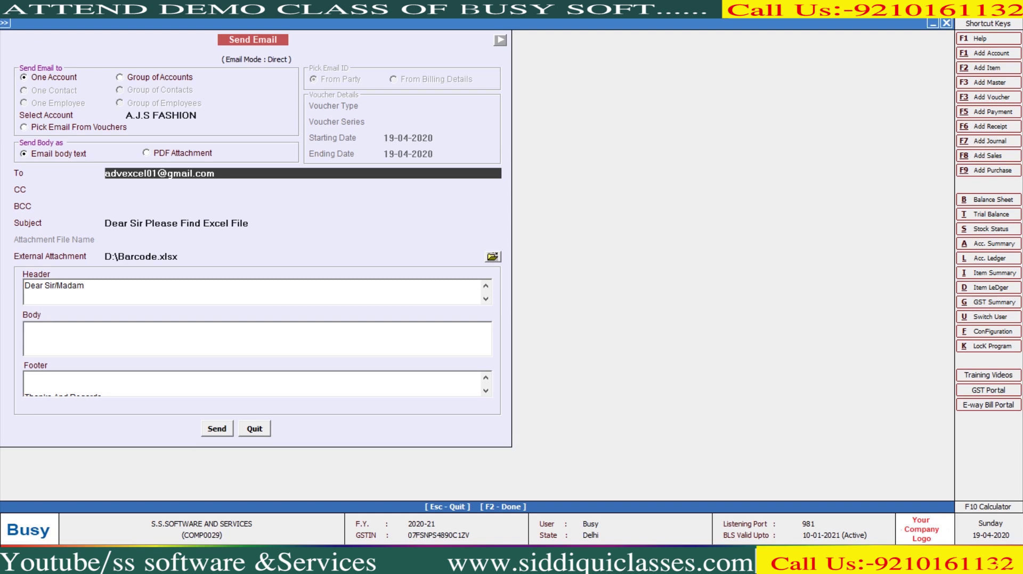
{"action": "key", "text": "Return"}
{"action": "key", "text": "Return"}
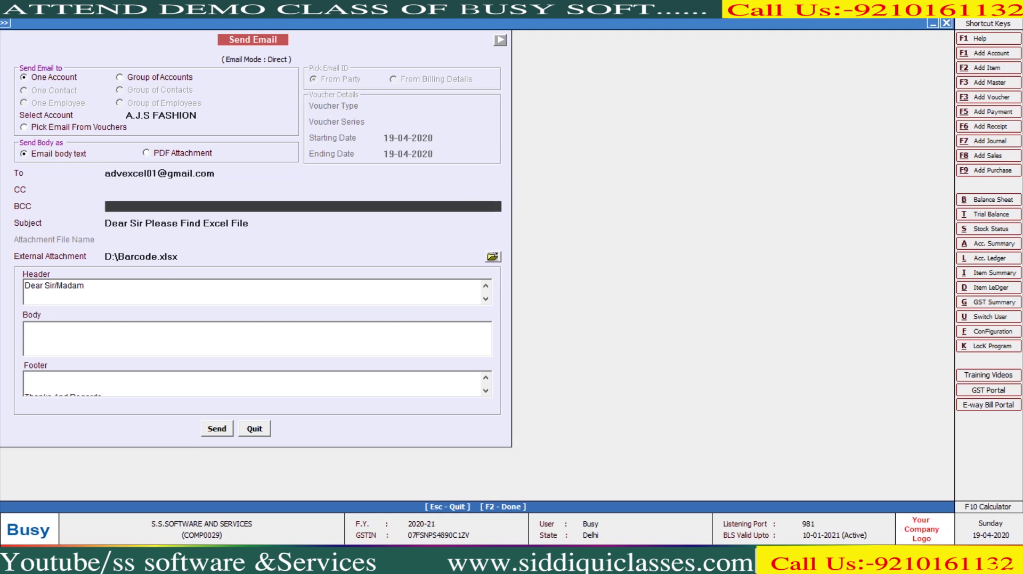
{"action": "key", "text": "Escape"}
{"action": "key", "text": "Down"}
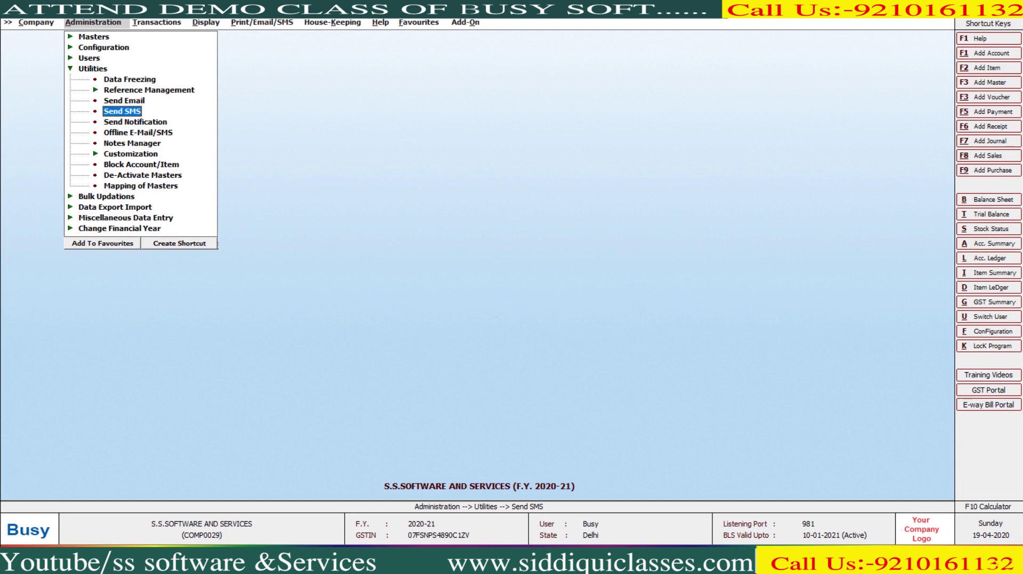
Step: Open Send SMS with Voucher Type Sales, taking mobile numbers from an account
{"action": "key", "text": "Return"}
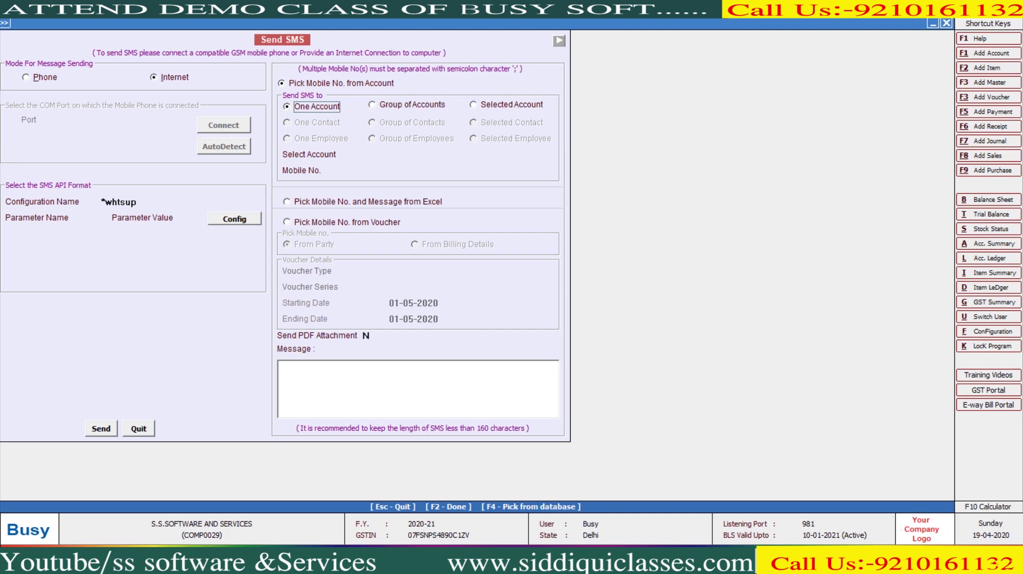
{"action": "left_click", "coordinate": [287, 222]}
{"action": "key", "text": "Return"}
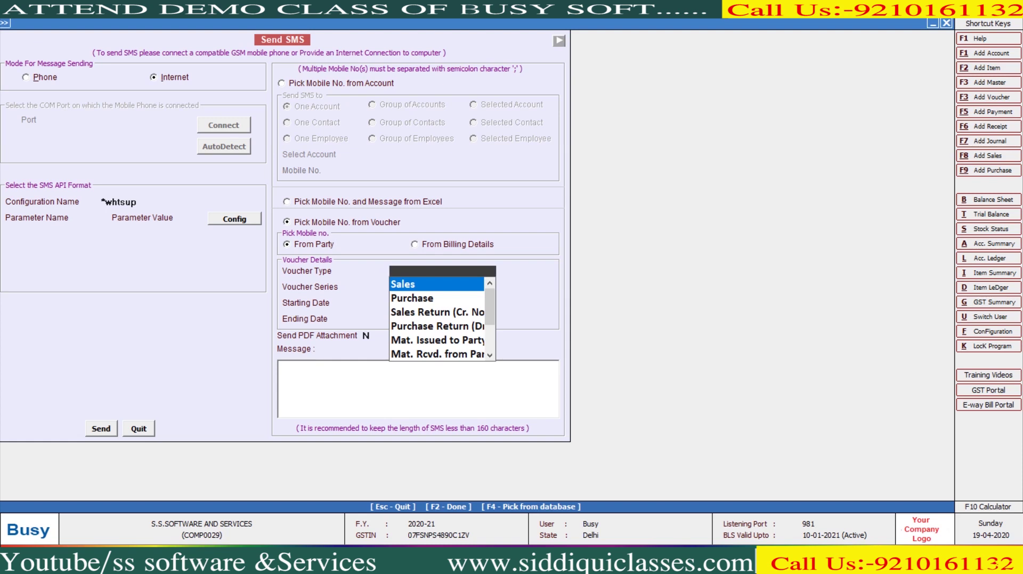
{"action": "left_click", "coordinate": [320, 83]}
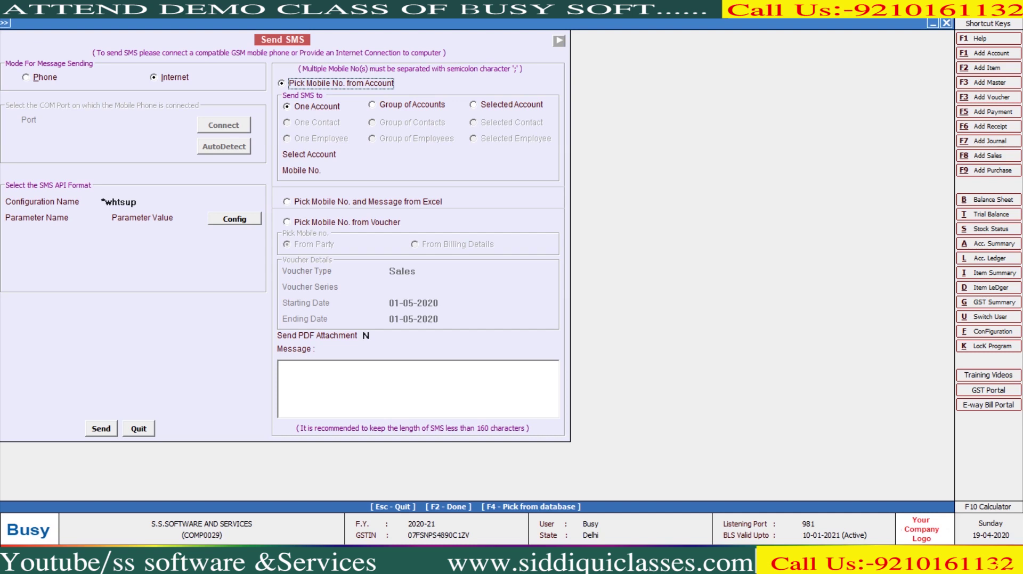
Step: Address the SMS to the one account A.J.S FASHION and replace its mobile number
{"action": "key", "text": "Return"}
{"action": "key", "text": "Return"}
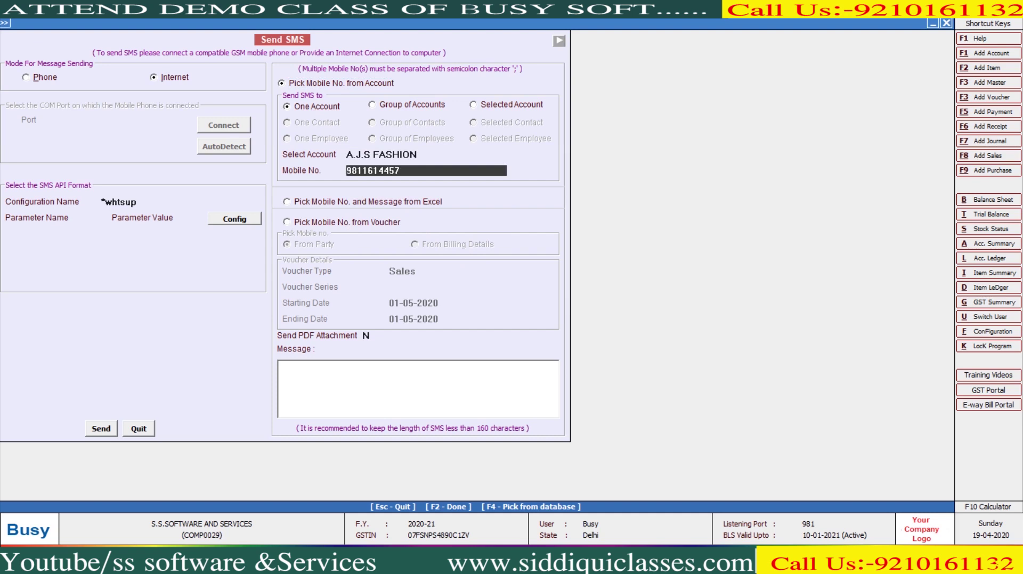
{"action": "left_click", "coordinate": [406, 105]}
{"action": "key", "text": "Return"}
{"action": "type", "text": "sun"}
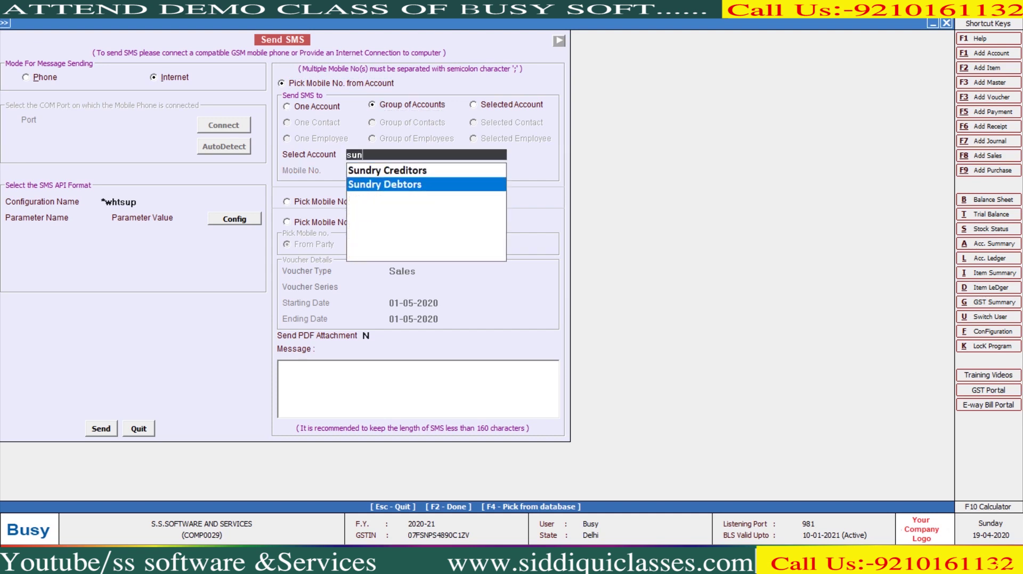
{"action": "key", "text": "Return"}
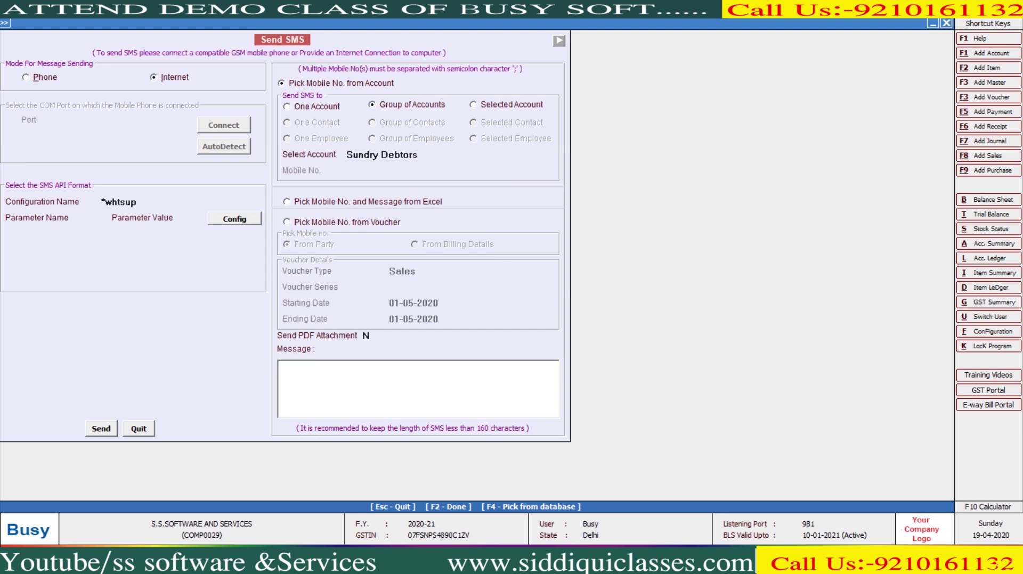
{"action": "left_click", "coordinate": [316, 106]}
{"action": "key", "text": "Return"}
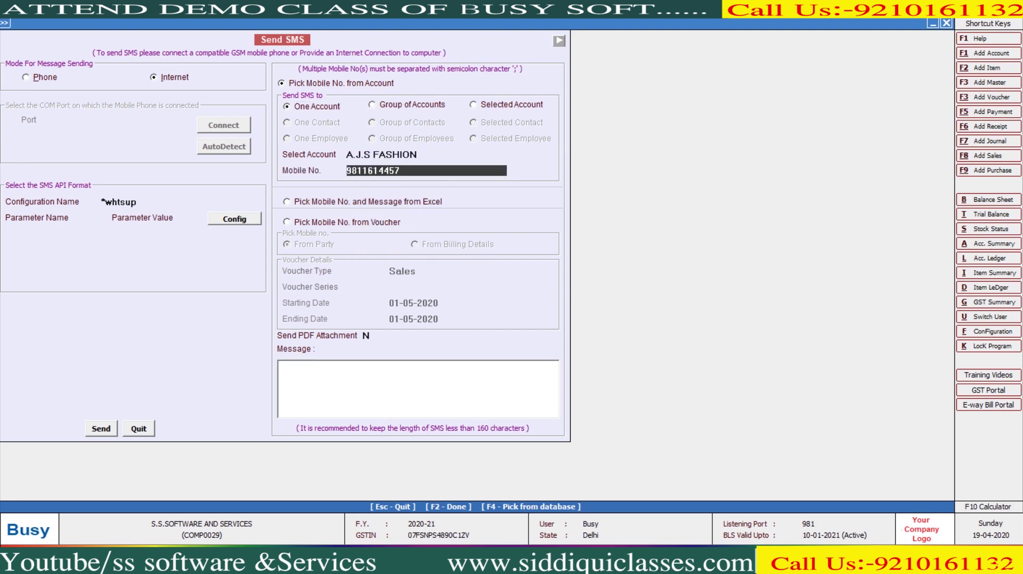
{"action": "type", "text": "9"}
{"action": "key", "text": "BackSpace"}
{"action": "key", "text": "Return"}
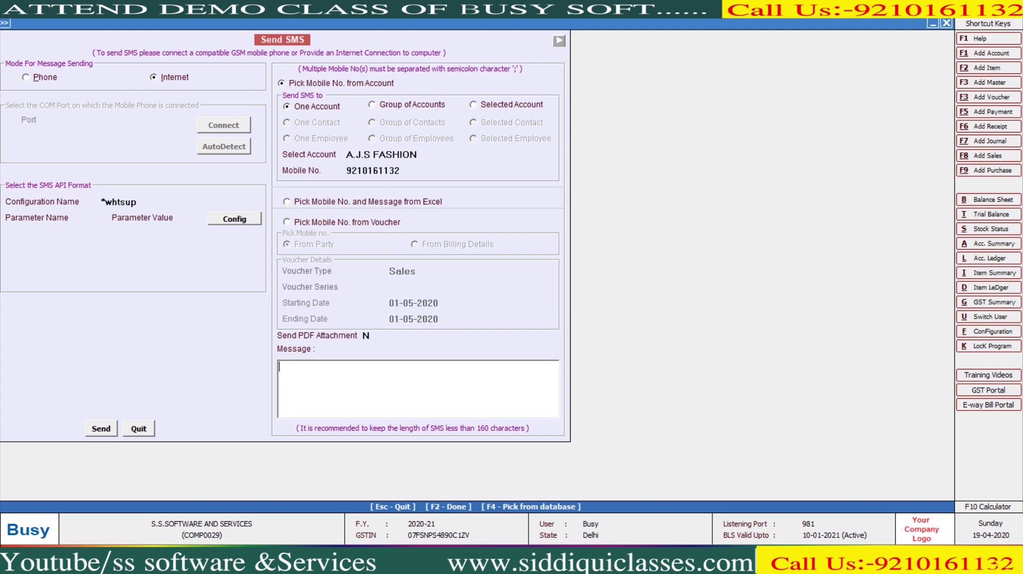
Step: Write the message 'Happy Holi' with 'Thank Regard' on the next line
{"action": "type", "text": "d"}
{"action": "key", "text": "BackSpace"}
{"action": "type", "text": "H"}
{"action": "key", "text": "BackSpace"}
{"action": "type", "text": "Happy"}
{"action": "key", "text": "BackSpace"}
{"action": "key", "text": "BackSpace"}
{"action": "key", "text": "BackSpace"}
{"action": "type", "text": "ppy Holi"}
{"action": "key", "text": "Return"}
{"action": "key", "text": "Return"}
{"action": "type", "text": "Thank Regard"}
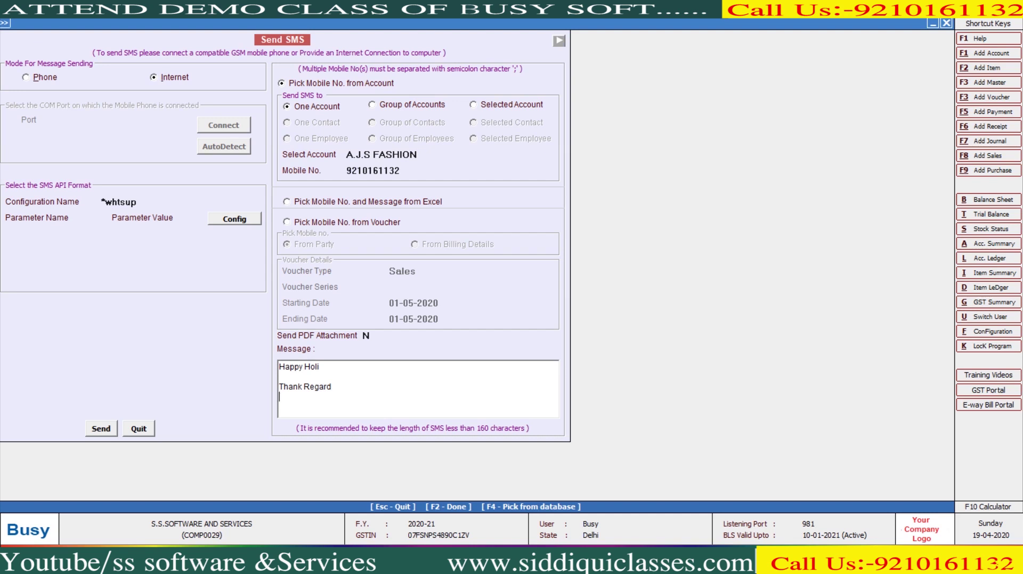
Step: Choose the second SMS format and review its settings
{"action": "left_click", "coordinate": [152, 202]}
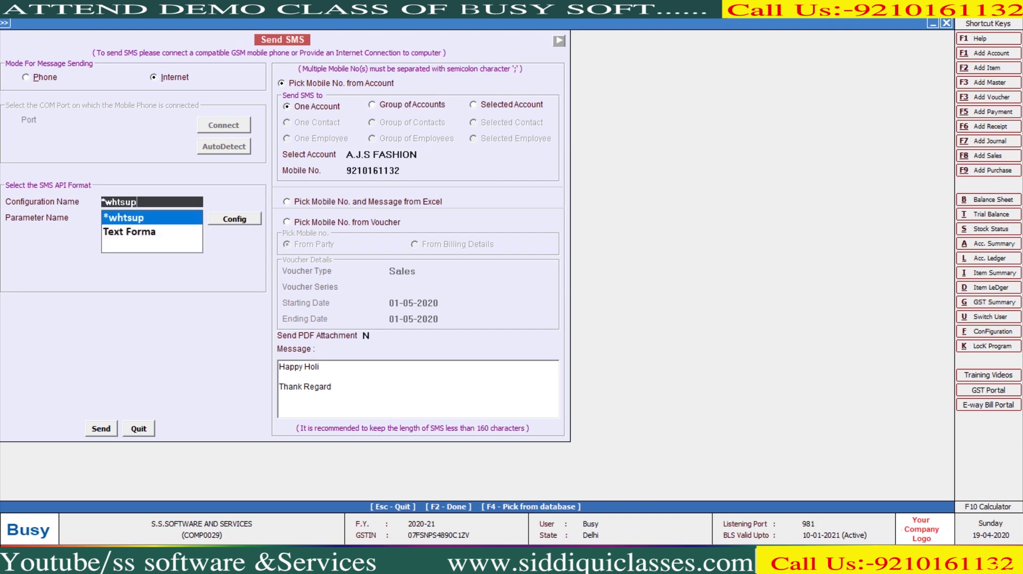
{"action": "key", "text": "Down"}
{"action": "key", "text": "Return"}
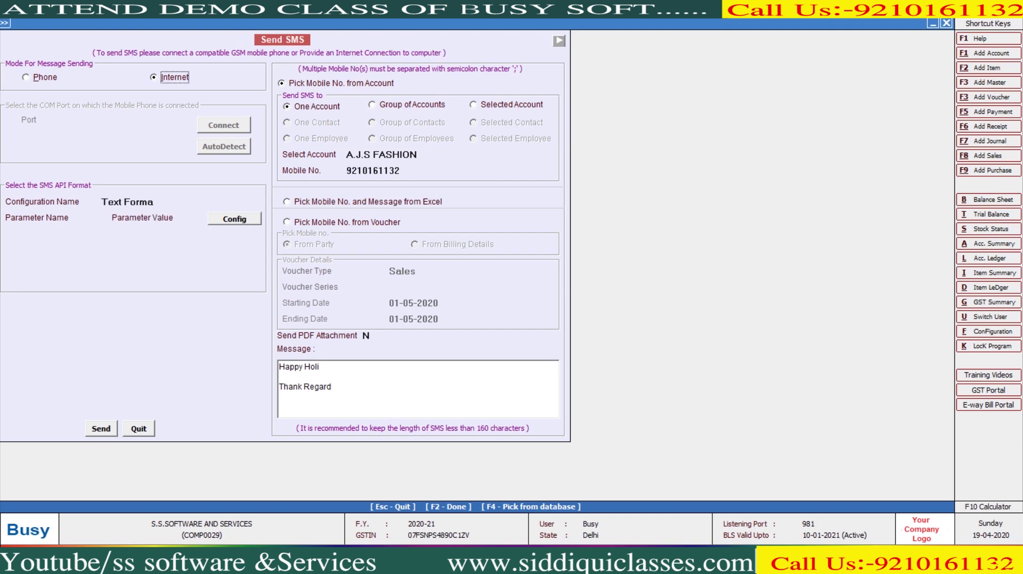
{"action": "key", "text": "Return"}
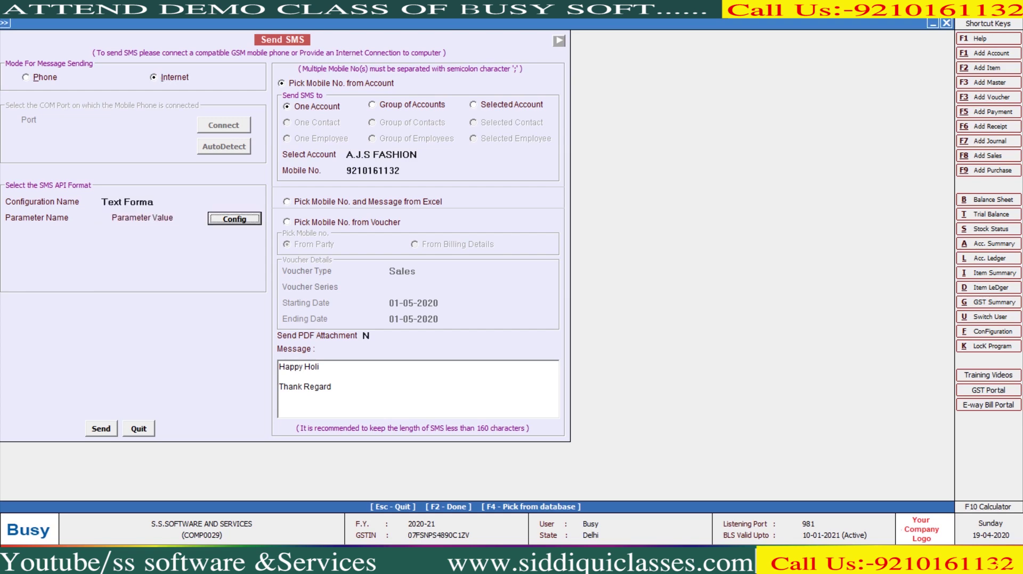
{"action": "key", "text": "Return"}
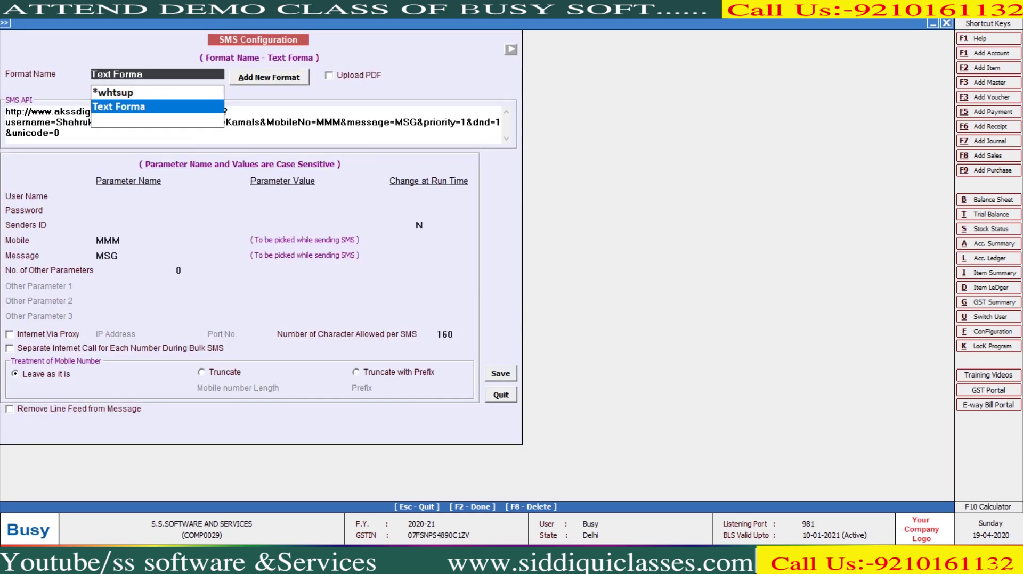
{"action": "key", "text": "Escape"}
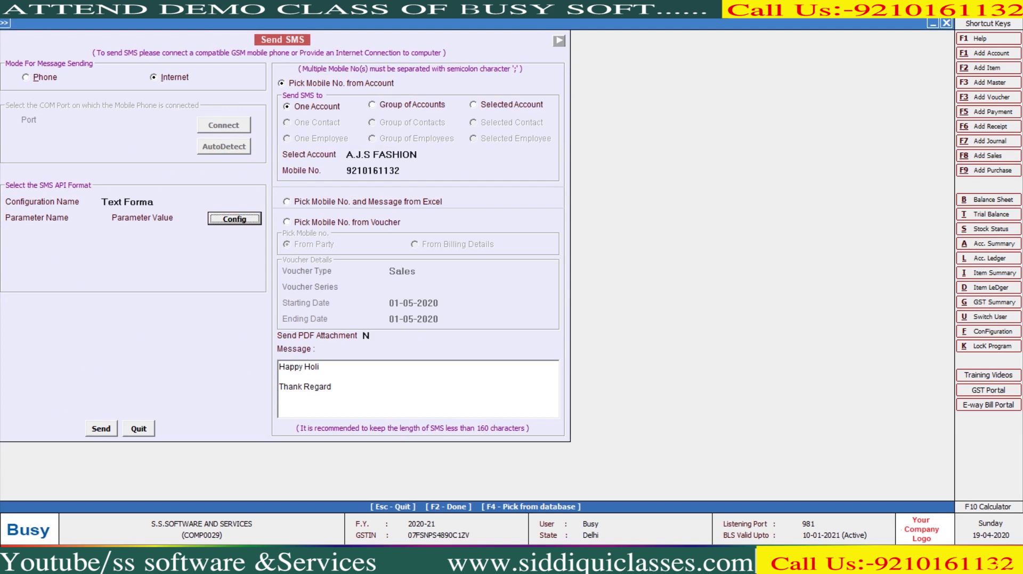
Step: Send the SMS, view the SMS server report, then close the Send SMS form
{"action": "key", "text": "F2"}
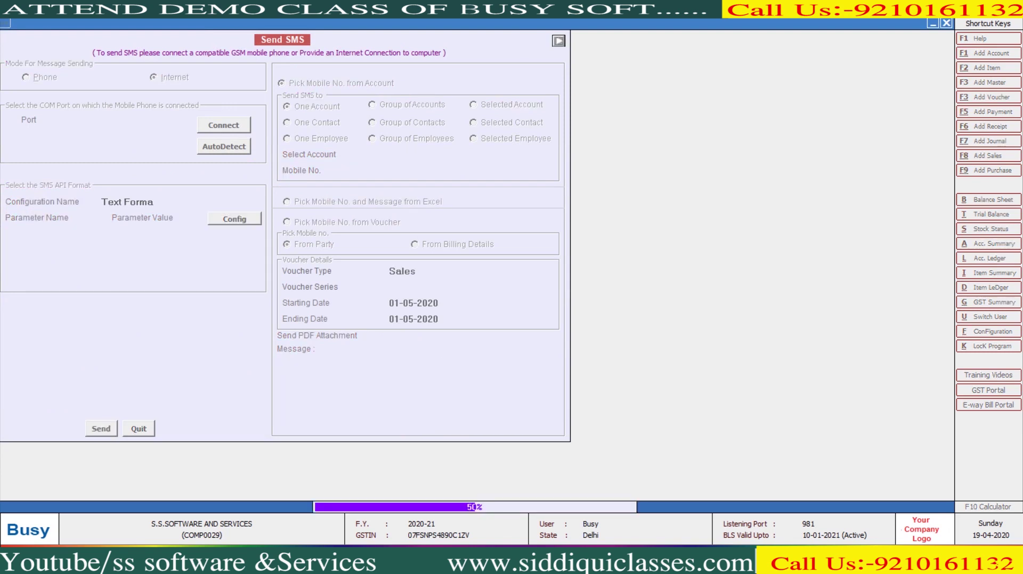
{"action": "key", "text": "Return"}
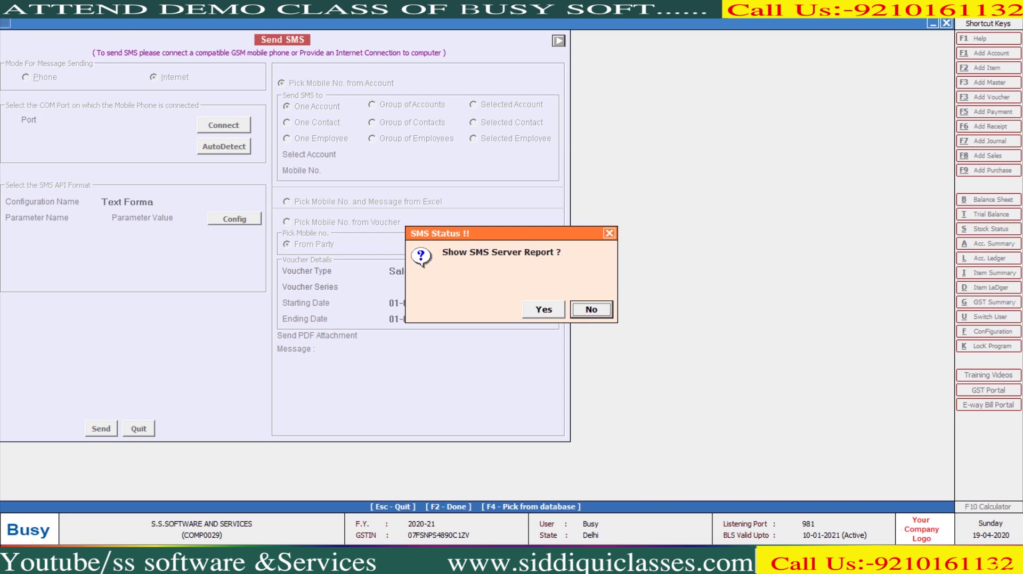
{"action": "key", "text": "y"}
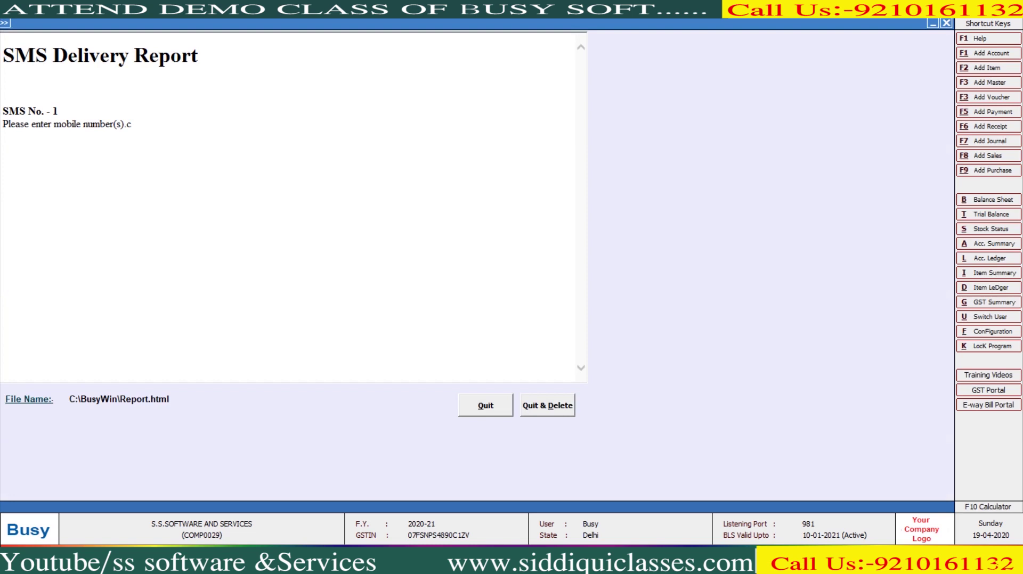
{"action": "key", "text": "alt+q"}
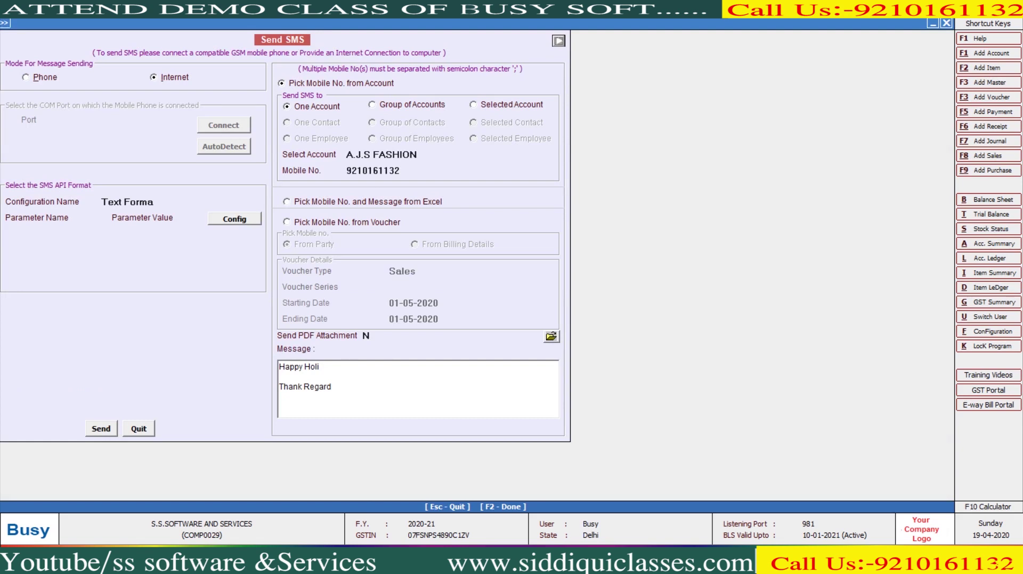
{"action": "key", "text": "Escape"}
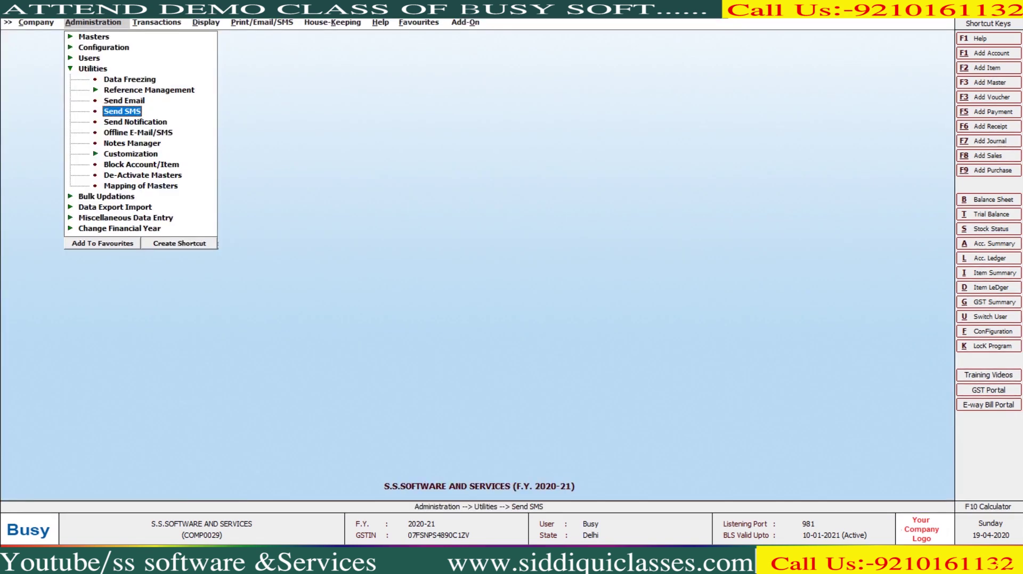
Step: Check Send Notification, then open the Offline E-Mail/SMS queue with its 9 pending SMS
{"action": "key", "text": "Down"}
{"action": "key", "text": "Return"}
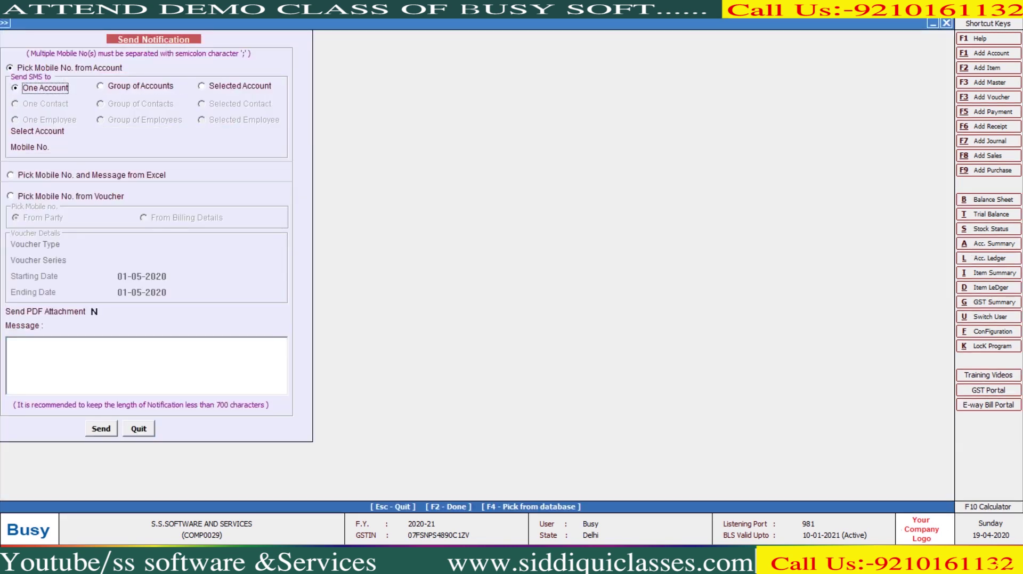
{"action": "key", "text": "Escape"}
{"action": "key", "text": "Down"}
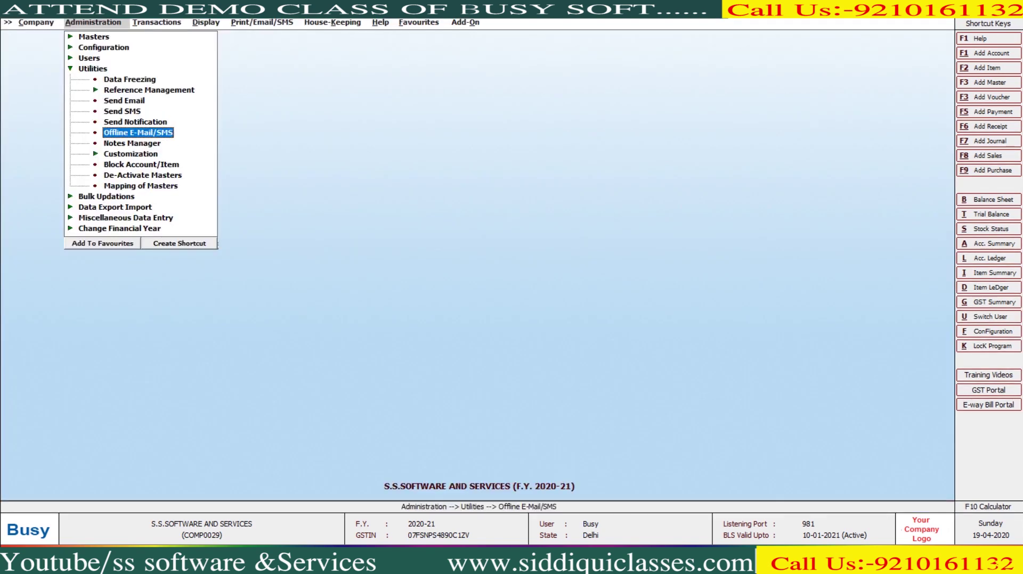
{"action": "key", "text": "Return"}
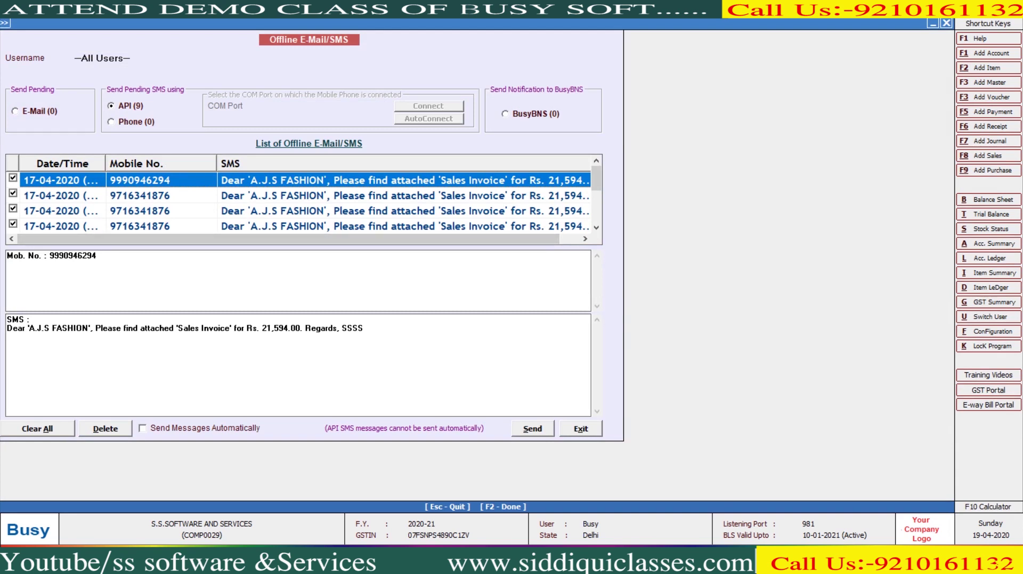
Step: Enable Send Messages Automatically and review the E-Mail, SMS and all-users lists
{"action": "left_click", "coordinate": [143, 428]}
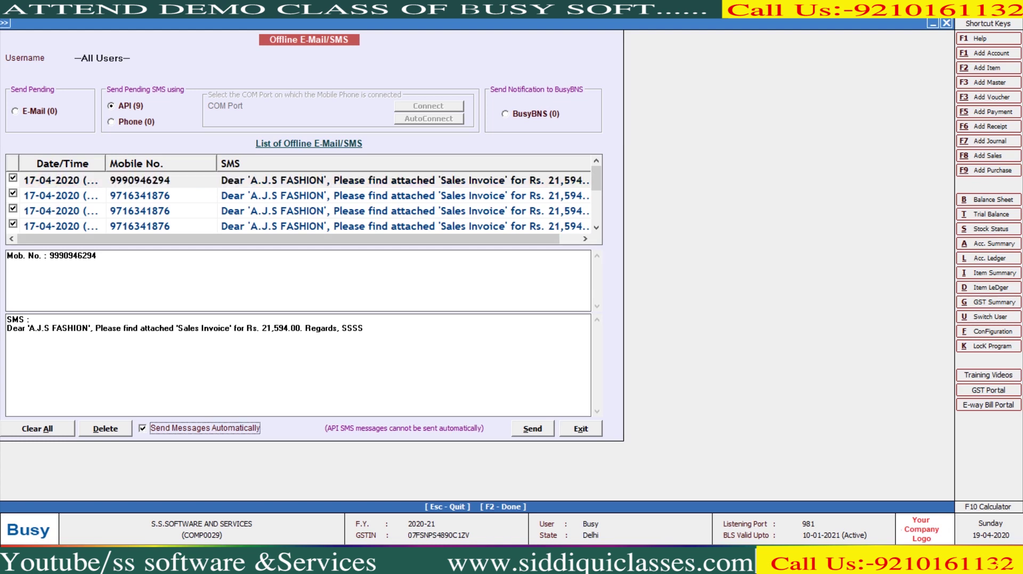
{"action": "left_click", "coordinate": [15, 110]}
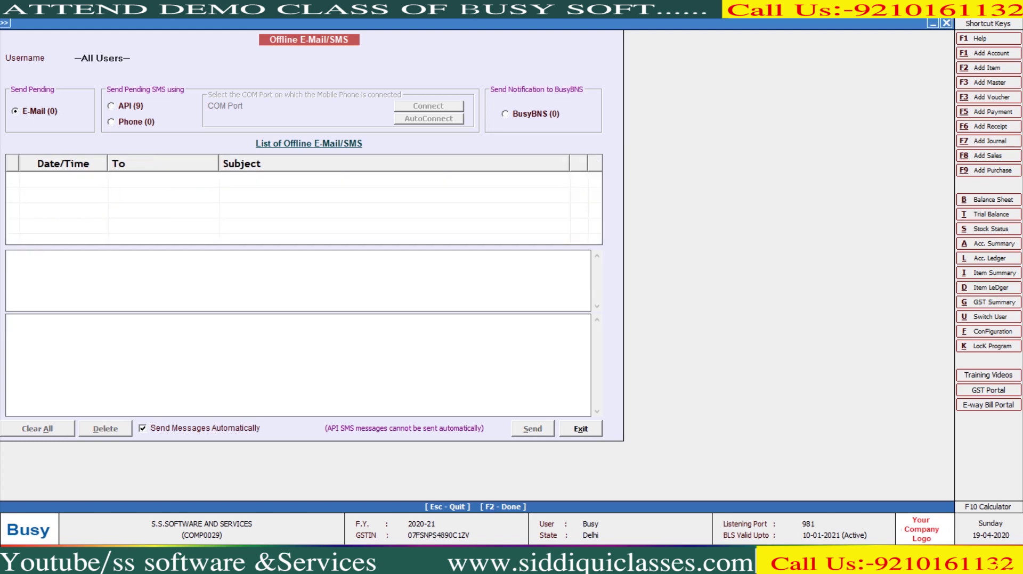
{"action": "left_click", "coordinate": [124, 105]}
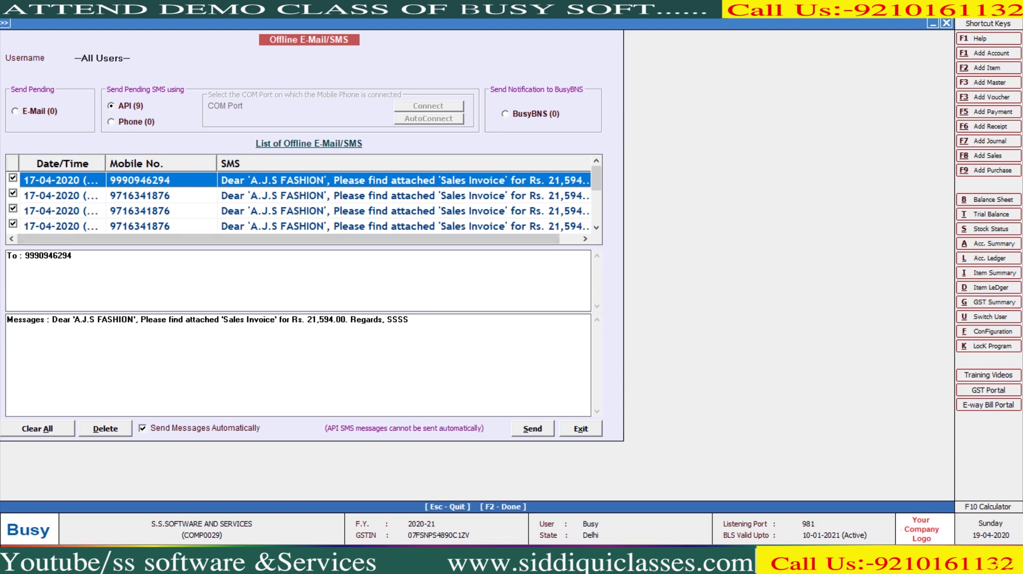
{"action": "left_click", "coordinate": [101, 57]}
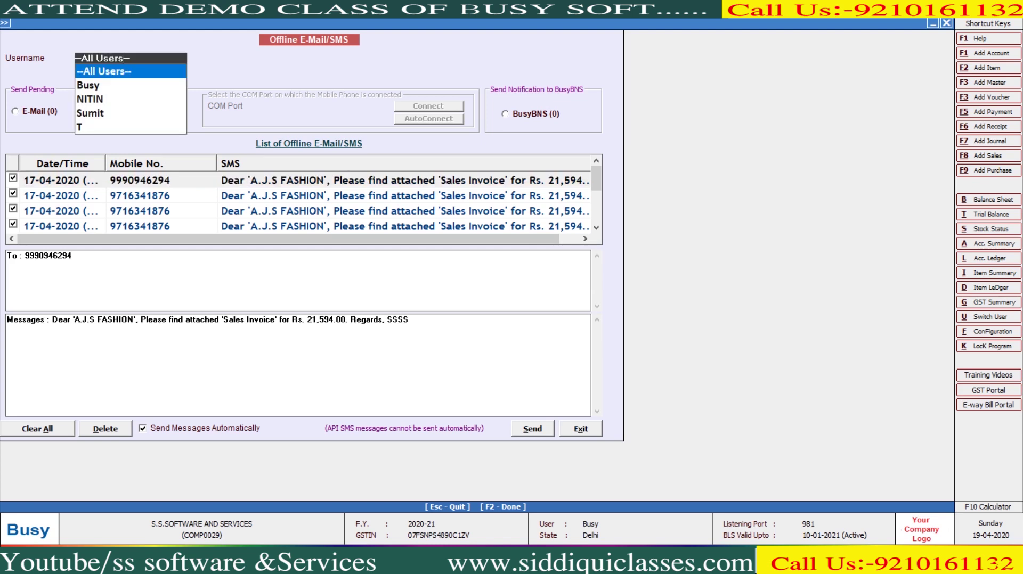
{"action": "key", "text": "Return"}
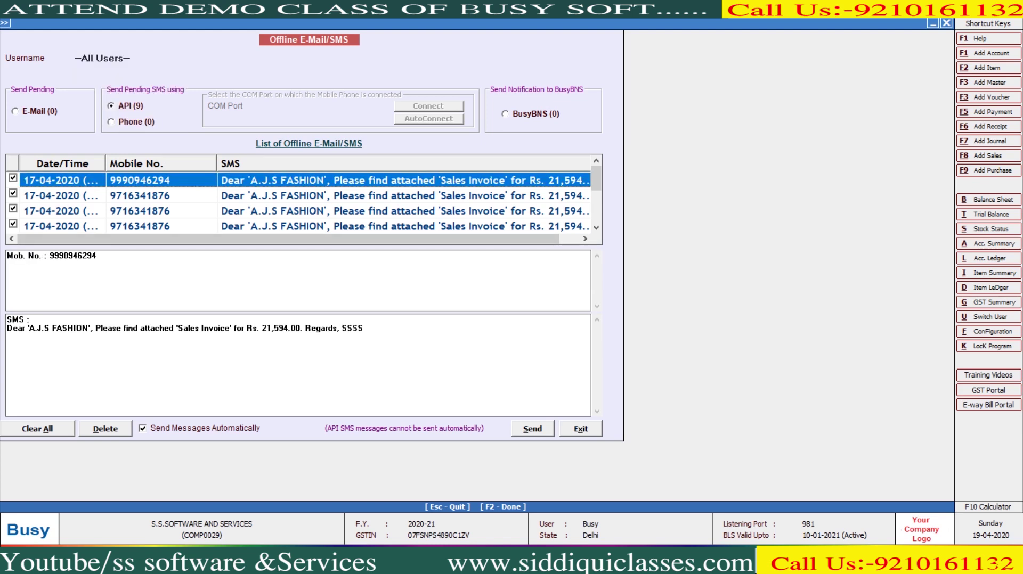
Step: Clear all 9 pending SMS messages and exit the offline queue
{"action": "key", "text": "alt+d"}
{"action": "key", "text": "y"}
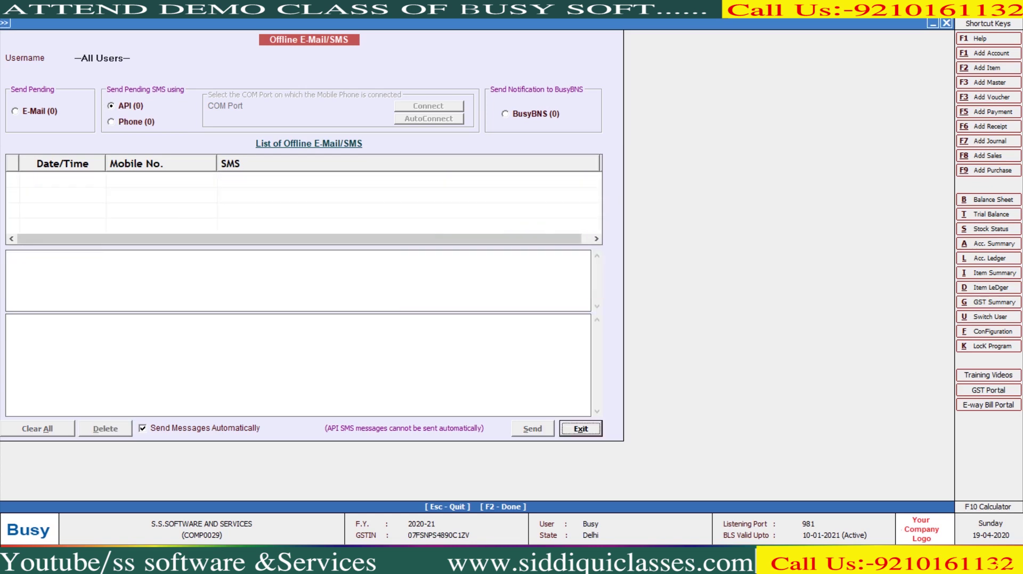
{"action": "key", "text": "Return"}
{"action": "key", "text": "Return"}
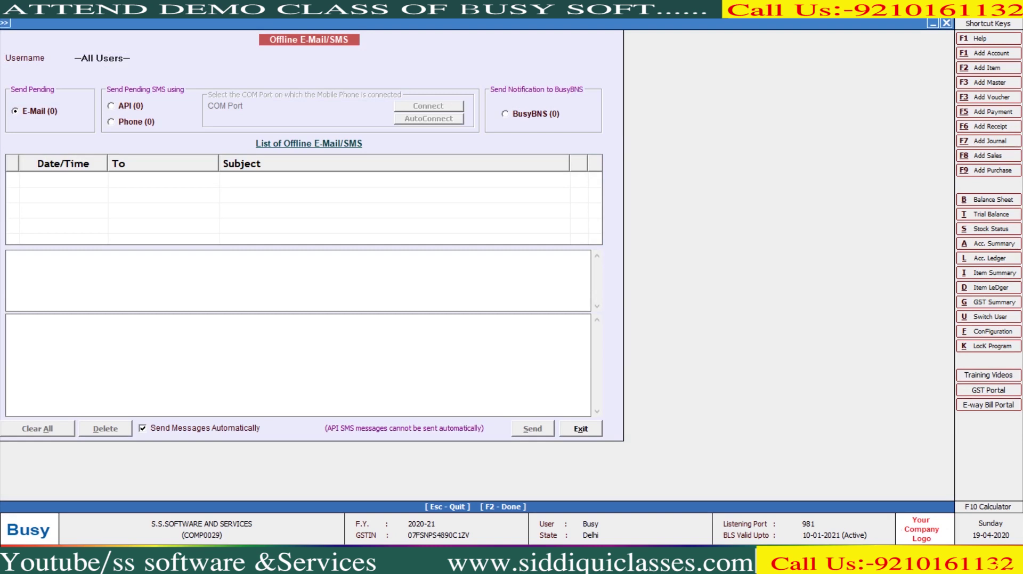
{"action": "key", "text": "Escape"}
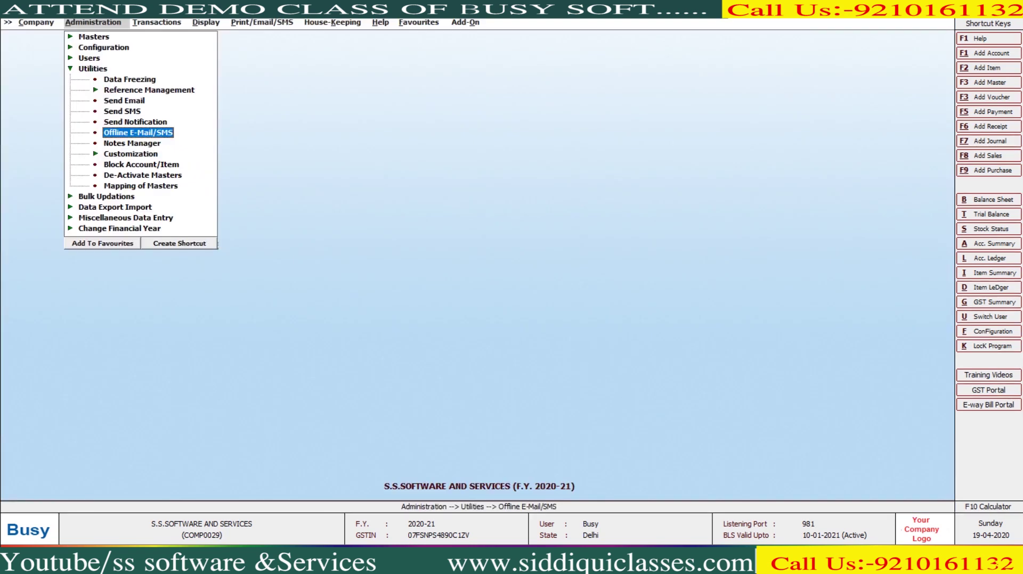
Step: In Notes Manager, start a new note and create the category 'GST RETURN'
{"action": "key", "text": "Down"}
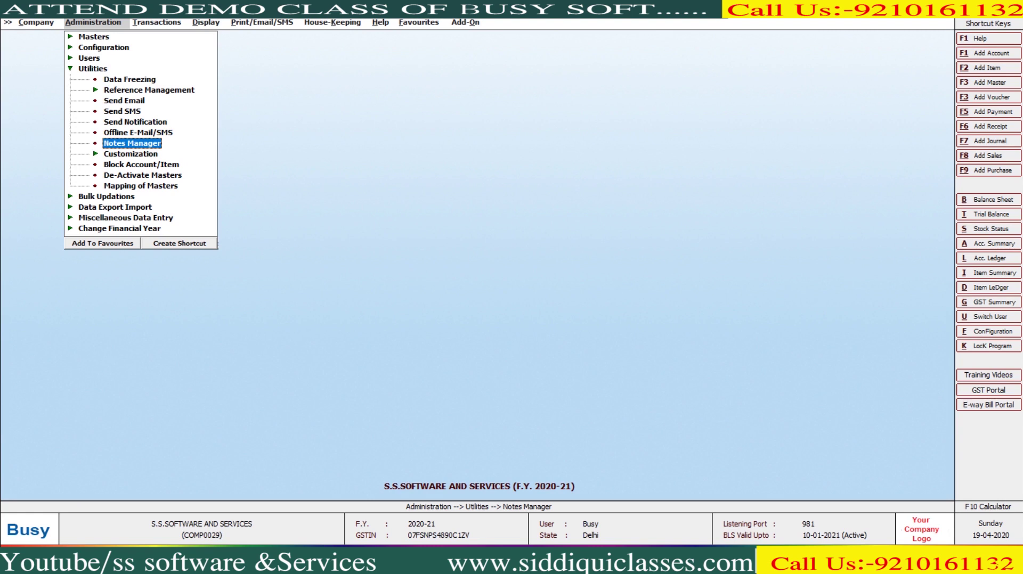
{"action": "key", "text": "Return"}
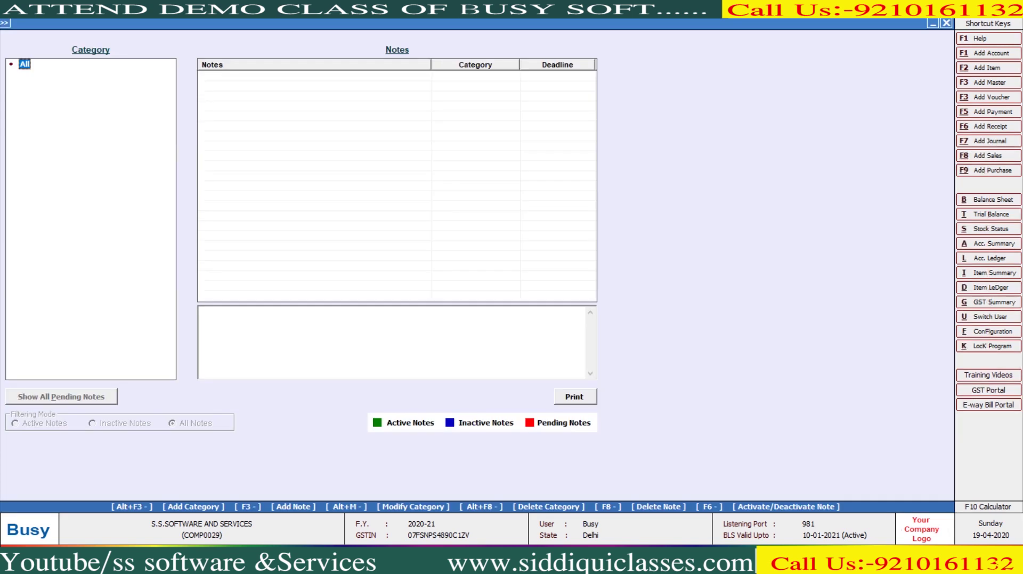
{"action": "key", "text": "F3"}
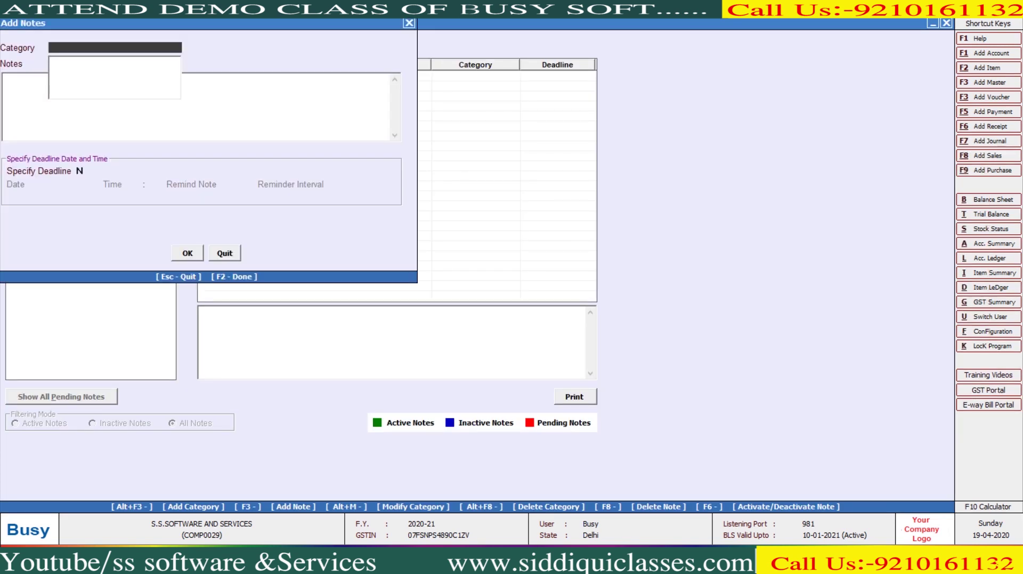
{"action": "key", "text": "alt+F3"}
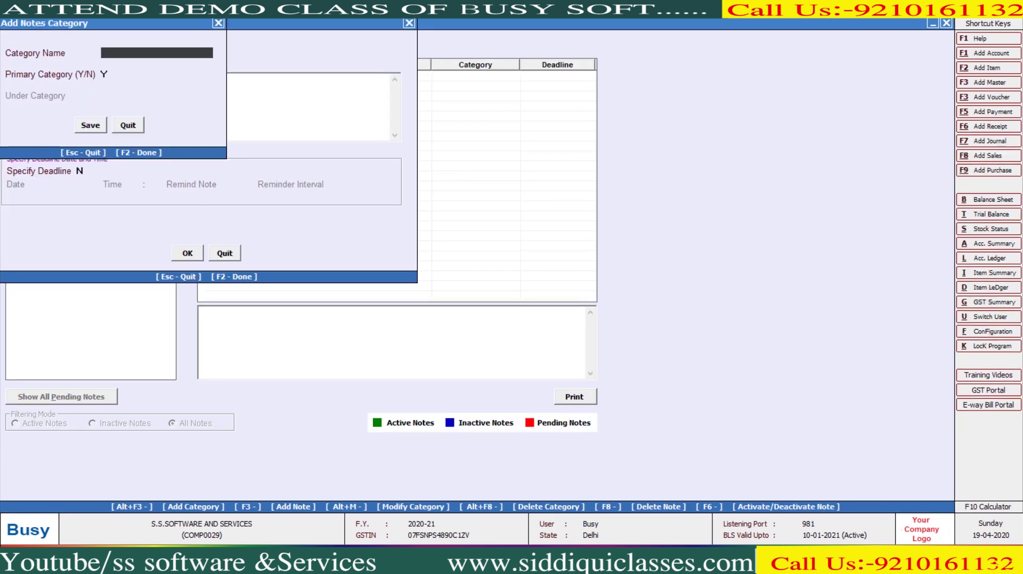
{"action": "type", "text": "g"}
{"action": "key", "text": "BackSpace"}
{"action": "type", "text": "GST RETURN"}
{"action": "key", "text": "Return"}
{"action": "key", "text": "Return"}
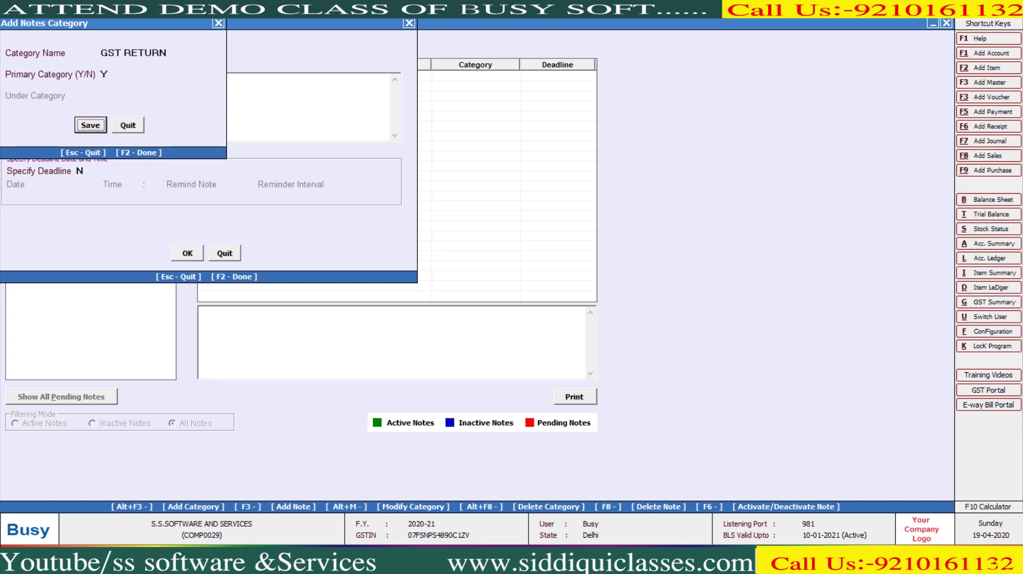
{"action": "key", "text": "Return"}
Step: Write the note 'Please Informared Me To 10th May 2020'
{"action": "type", "text": "Pleas"}
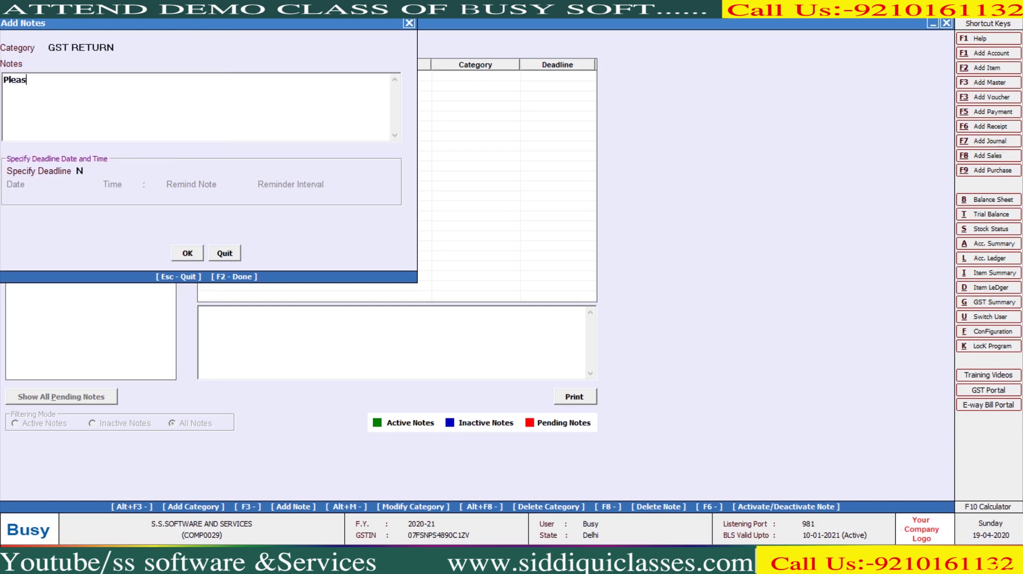
{"action": "type", "text": "e iNFOR"}
{"action": "key", "text": "BackSpace"}
{"action": "key", "text": "BackSpace"}
{"action": "key", "text": "BackSpace"}
{"action": "key", "text": "BackSpace"}
{"action": "type", "text": "NF"}
{"action": "key", "text": "BackSpace"}
{"action": "key", "text": "BackSpace"}
{"action": "type", "text": "Informared Me To 10"}
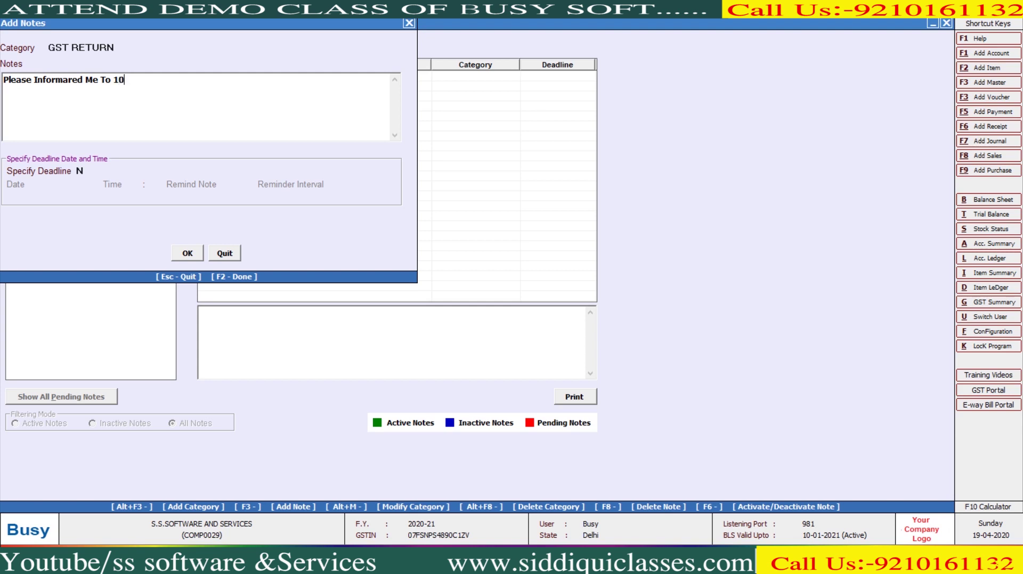
{"action": "type", "text": "thg"}
{"action": "key", "text": "BackSpace"}
{"action": "type", "text": "May 2020"}
{"action": "key", "text": "Return"}
Step: Set a 10-05-2020 9:00 deadline with reminder, then filter to GST RETURN notes
{"action": "key", "text": "y"}
{"action": "key", "text": "Return"}
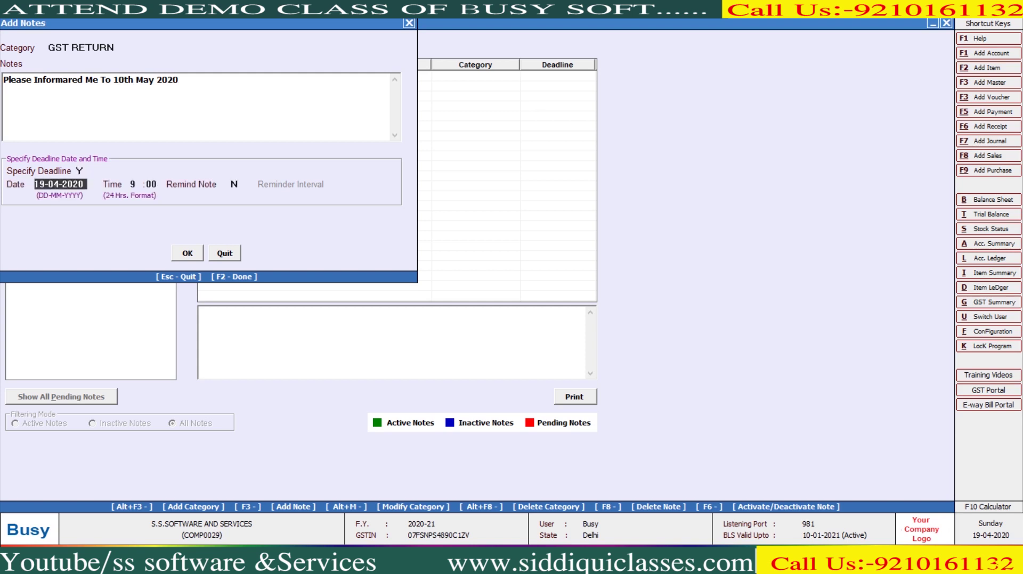
{"action": "type", "text": "10052020"}
{"action": "key", "text": "Return"}
{"action": "key", "text": "Return"}
{"action": "key", "text": "Return"}
{"action": "key", "text": "y"}
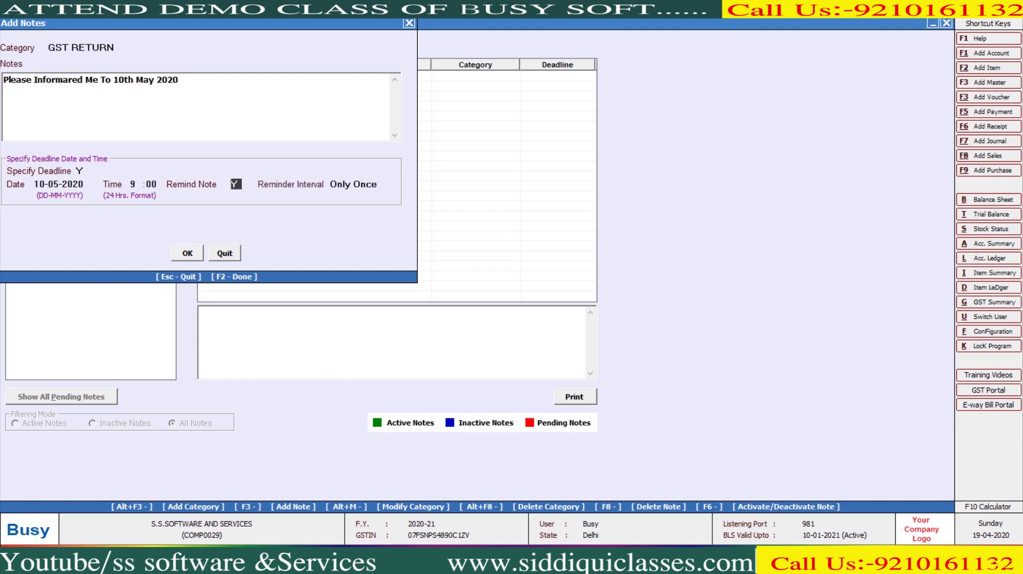
{"action": "key", "text": "Return"}
{"action": "key", "text": "Return"}
{"action": "key", "text": "Return"}
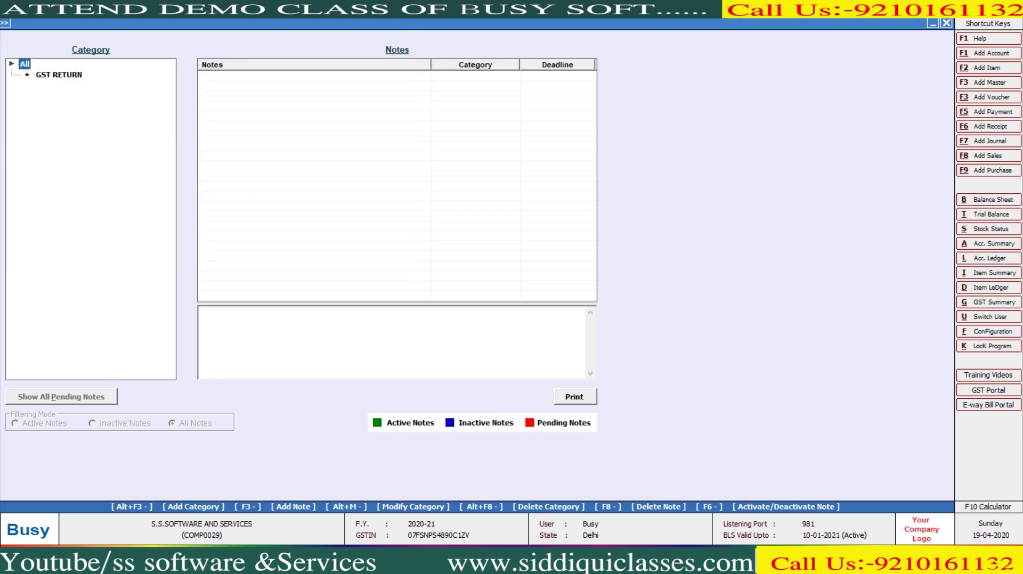
{"action": "left_click", "coordinate": [59, 74]}
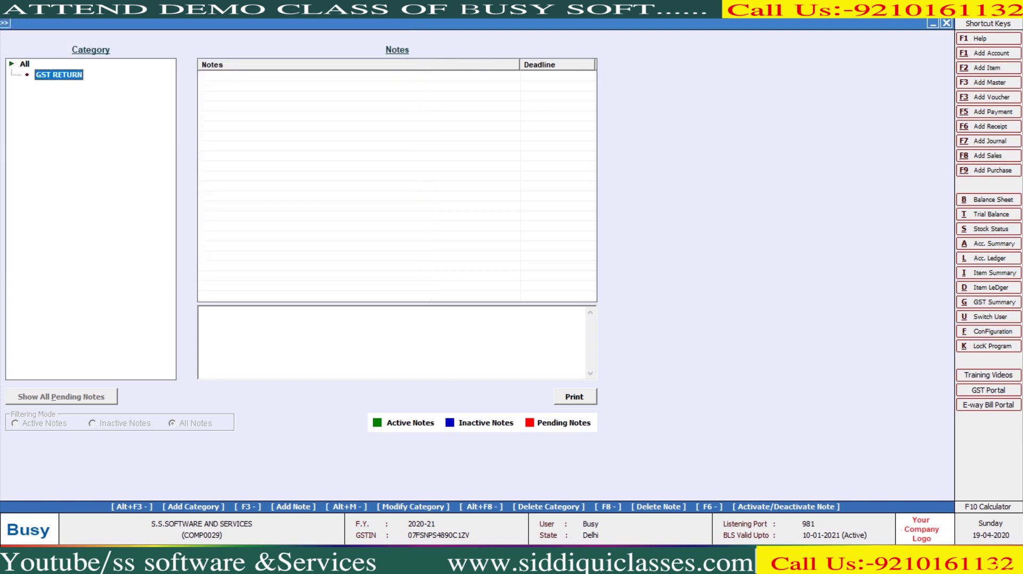
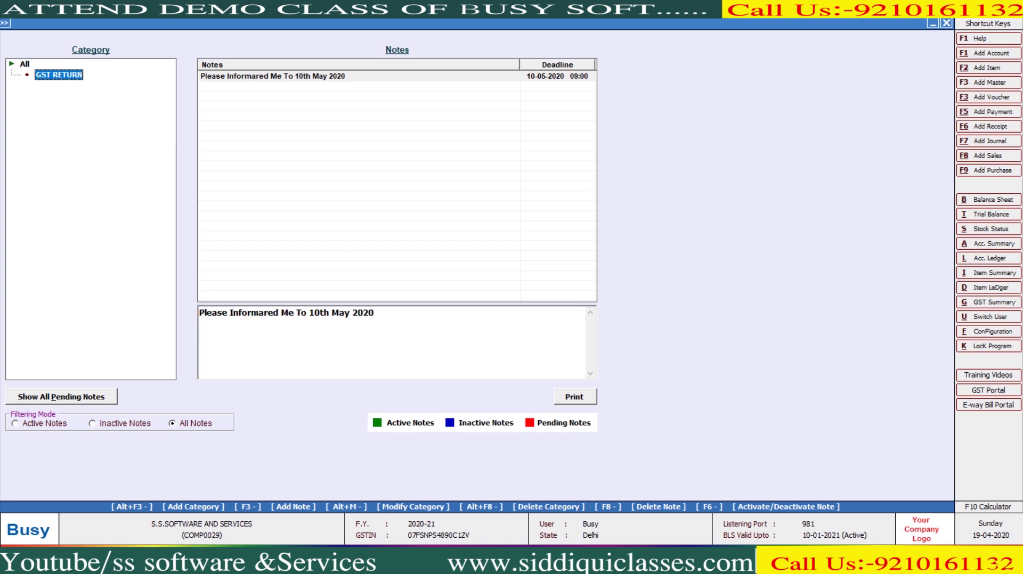
Step: Show only active notes in the GST RETURN category of Notes Manager
{"action": "left_click", "coordinate": [16, 423]}
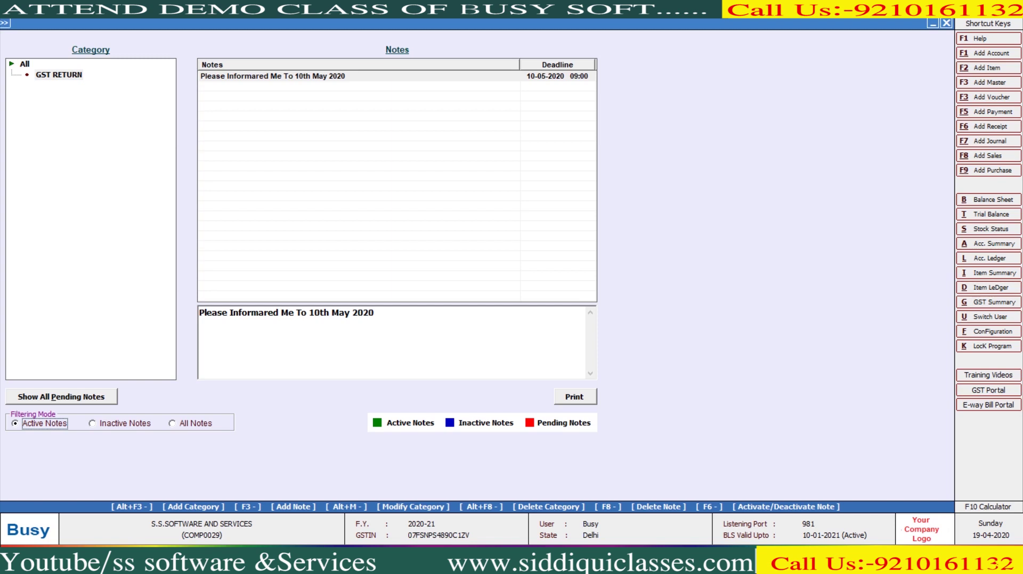
{"action": "left_click", "coordinate": [59, 75]}
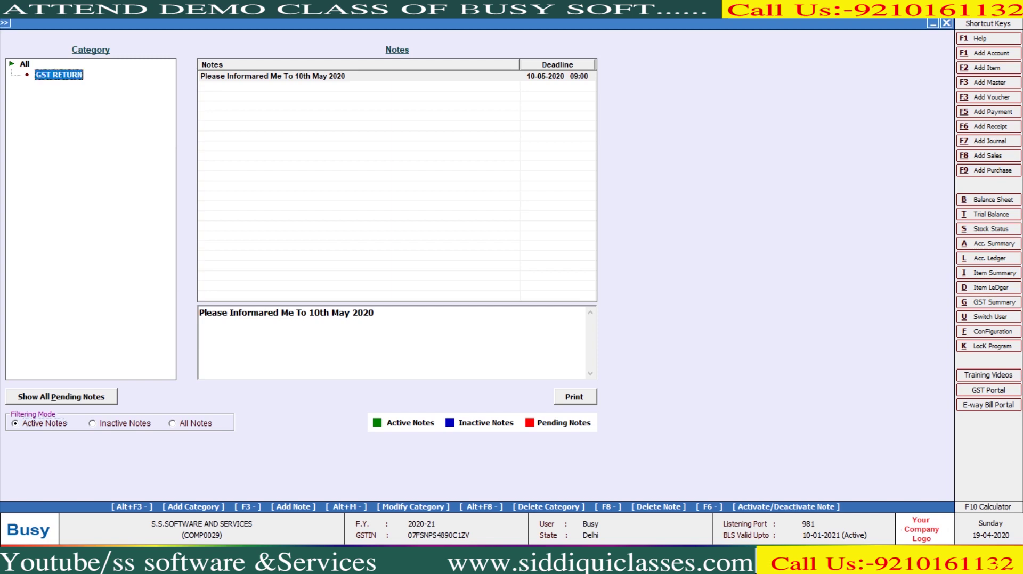
{"action": "key", "text": "Escape"}
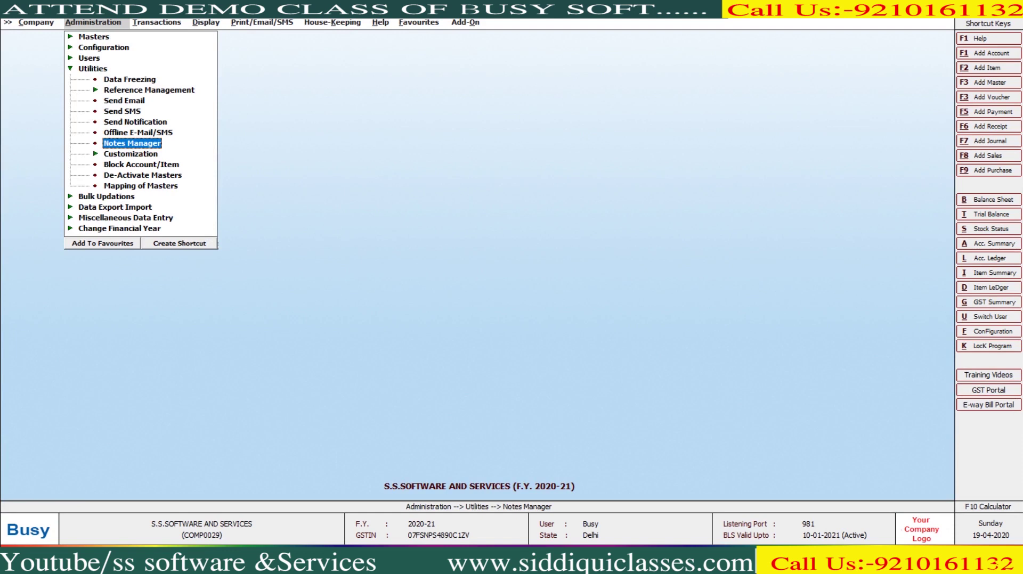
{"action": "key", "text": "Return"}
Step: Start a new GST RETURN note, cancel it, and close Notes Manager
{"action": "key", "text": "F3"}
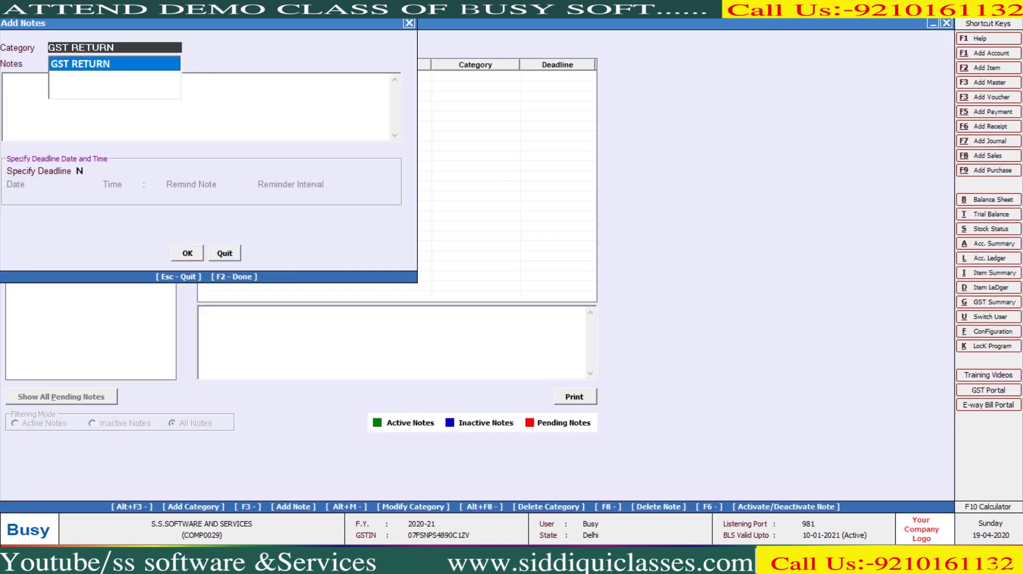
{"action": "key", "text": "Return"}
{"action": "key", "text": "Escape"}
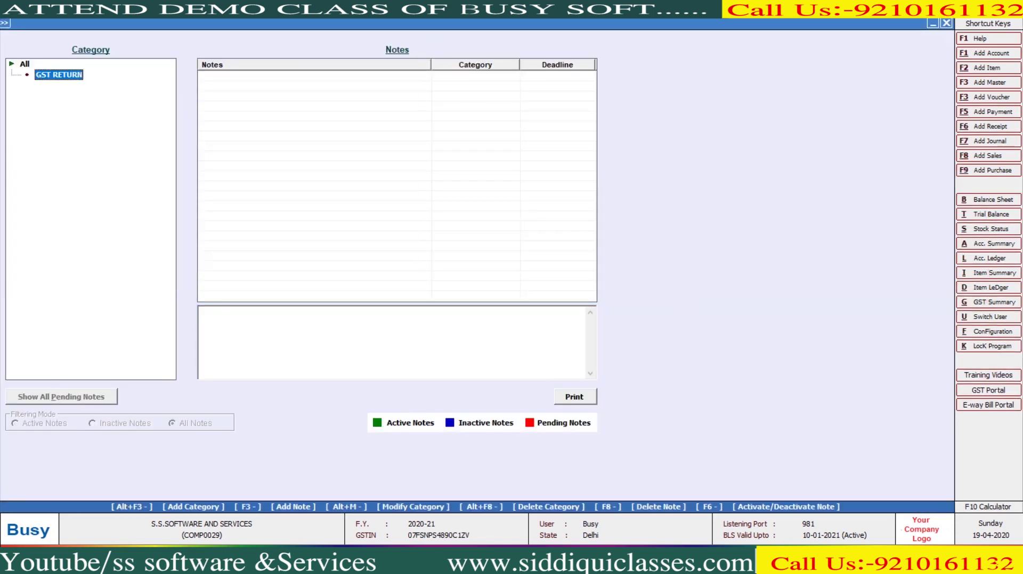
{"action": "key", "text": "Escape"}
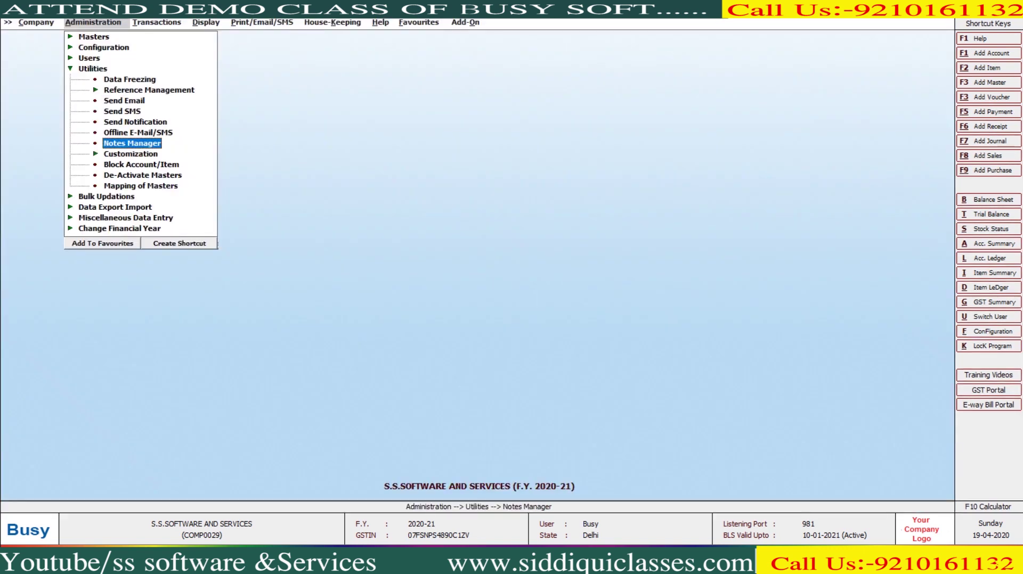
{"action": "key", "text": "Down"}
{"action": "key", "text": "Down"}
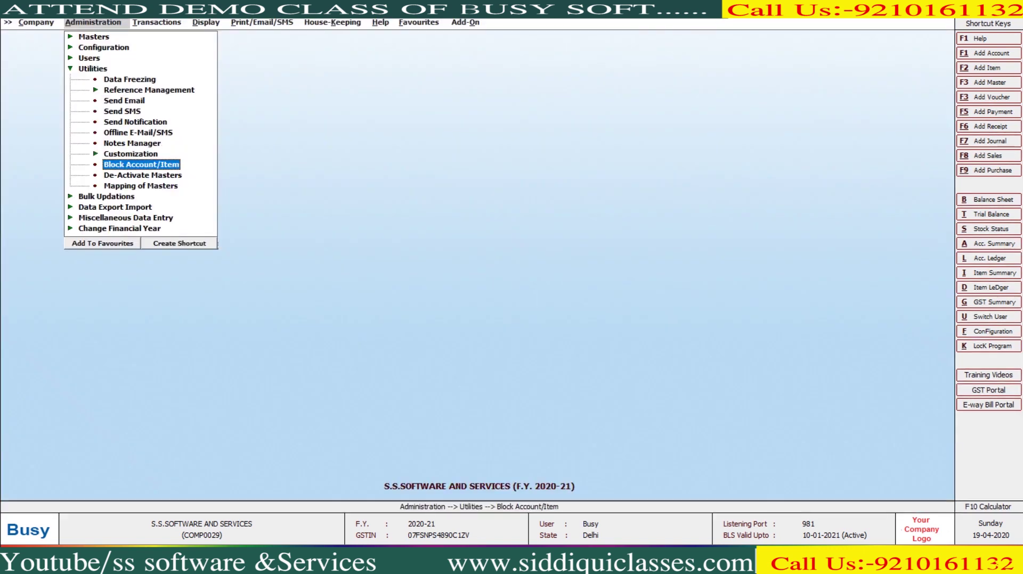
Step: Block FAIZ TRADING COMPANY for all vouchers with reason 'Faiz Trading company are not good party'
{"action": "key", "text": "Return"}
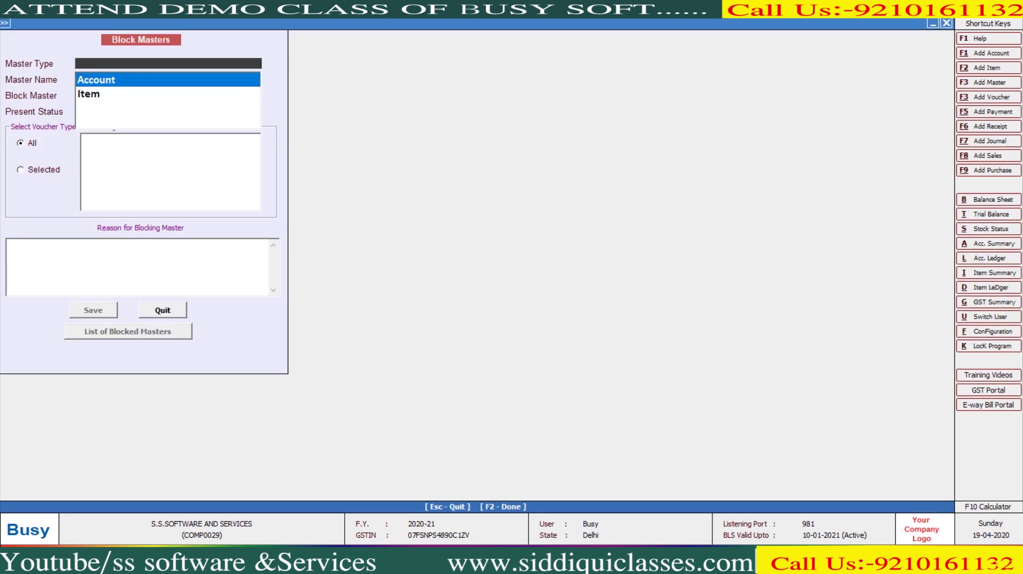
{"action": "key", "text": "Return"}
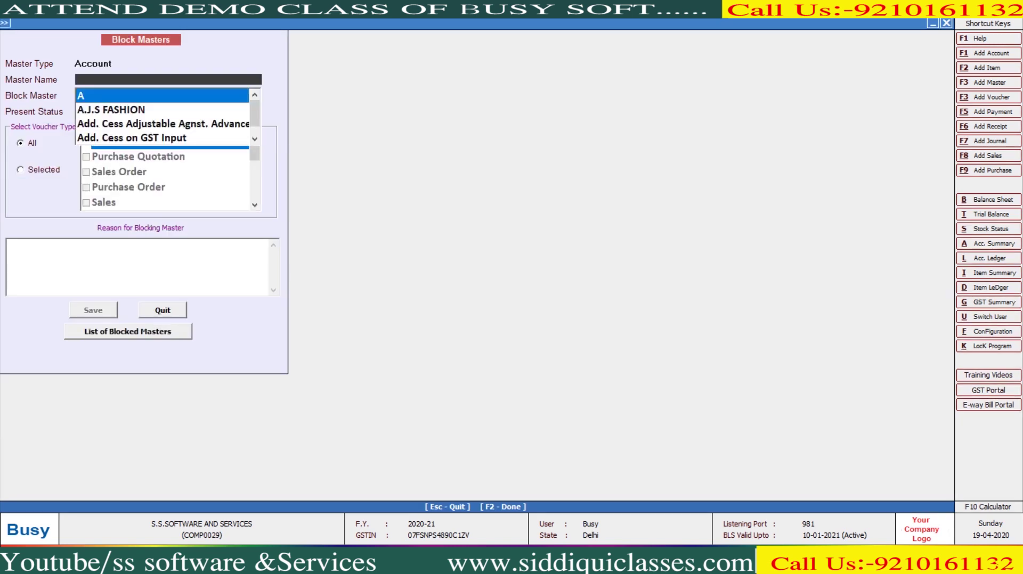
{"action": "type", "text": "fa"}
{"action": "key", "text": "Return"}
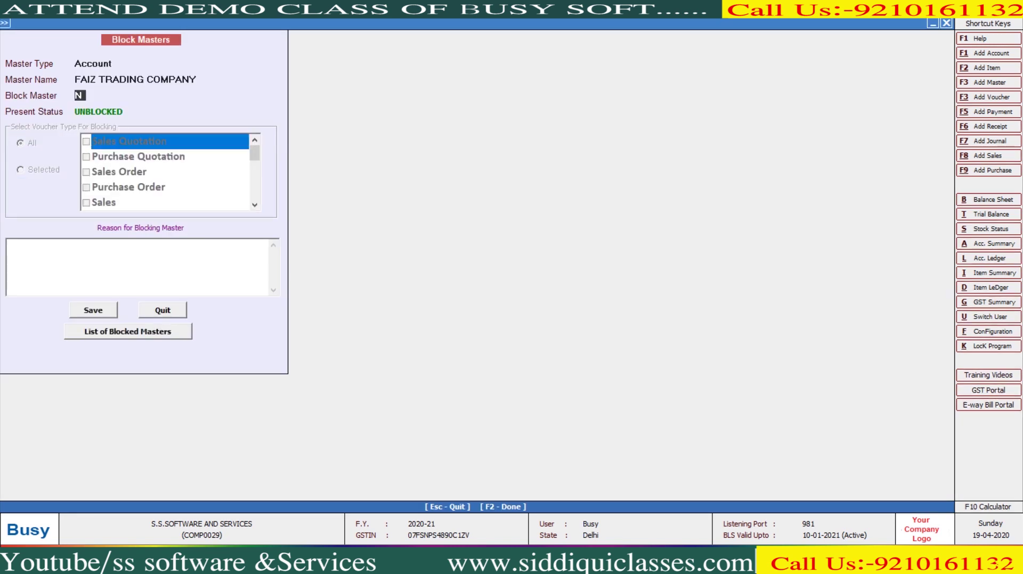
{"action": "type", "text": "y"}
{"action": "key", "text": "Return"}
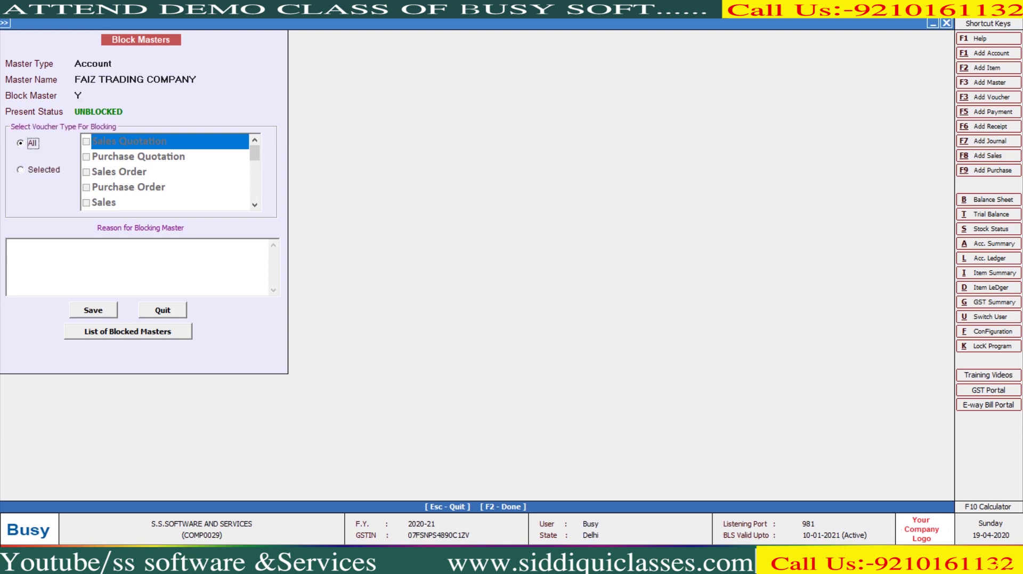
{"action": "key", "text": "Return"}
{"action": "type", "text": "Faiz Trading company"}
{"action": "type", "text": "are"}
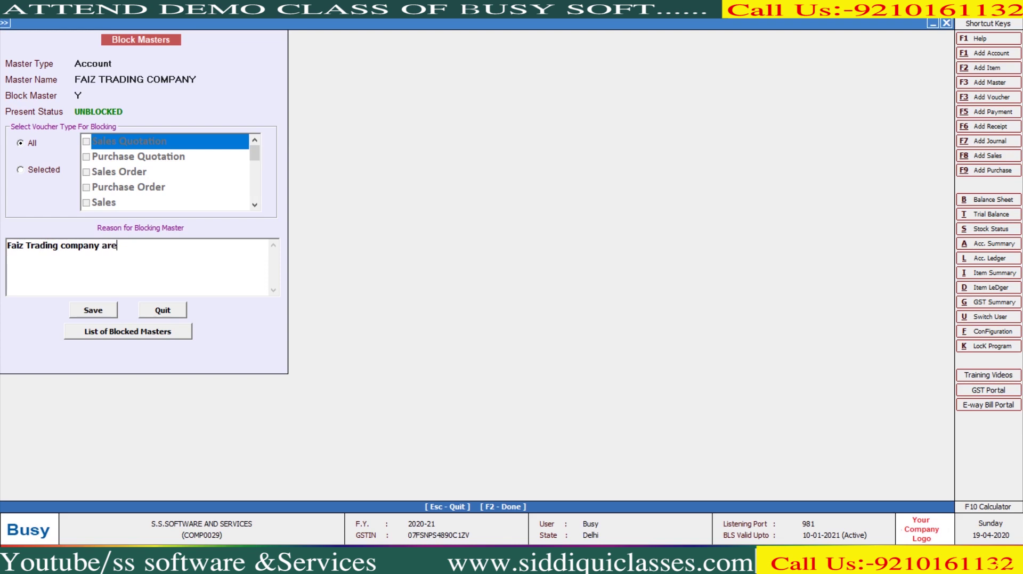
{"action": "type", "text": " not good party"}
{"action": "key", "text": "F2"}
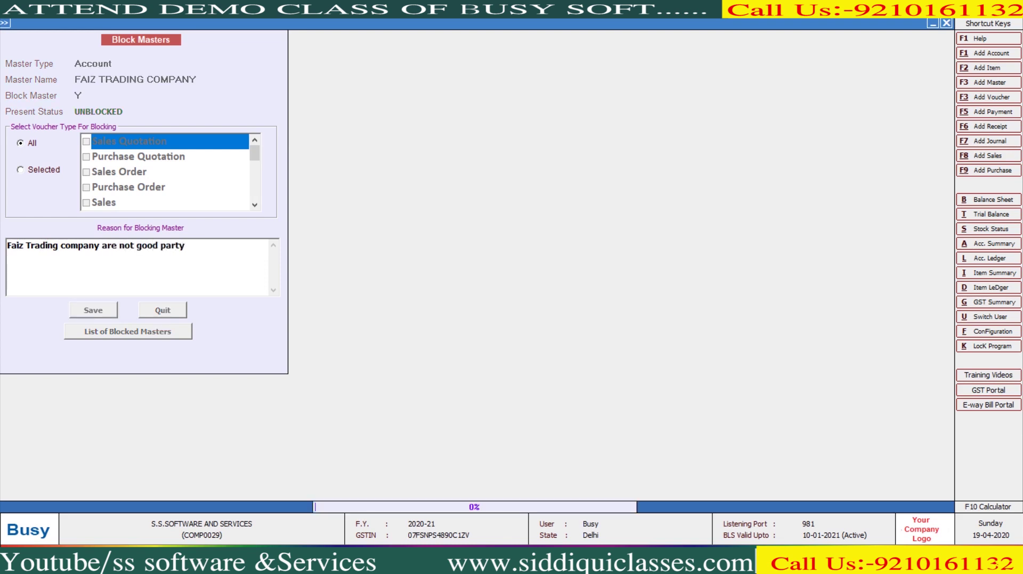
{"action": "key", "text": "Return"}
{"action": "key", "text": "Right"}
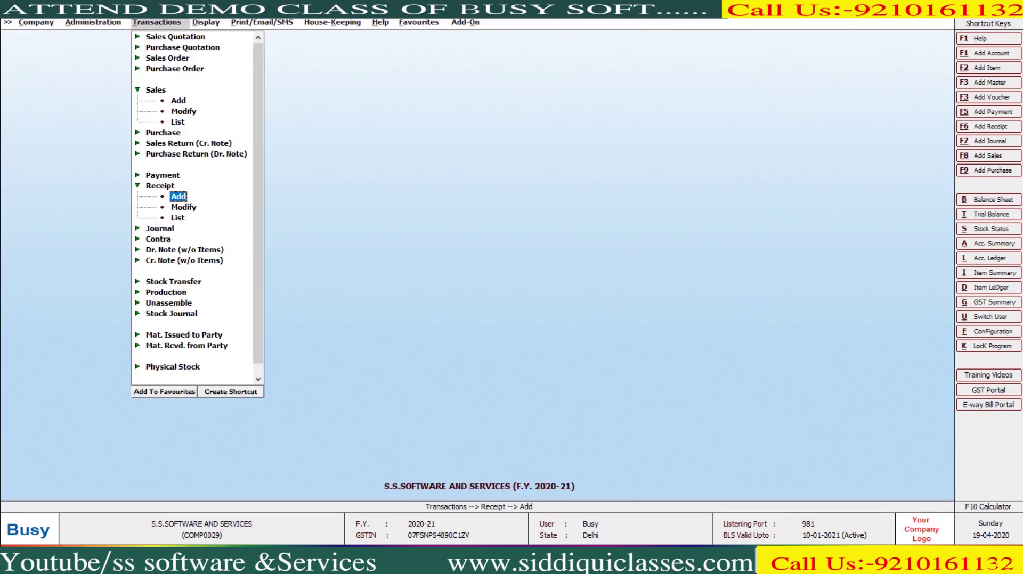
Step: Start a Sunday-dated sales voucher for FAIZ TRADING COMPANY and see it refused as blocked
{"action": "key", "text": "Up"}
{"action": "key", "text": "Up"}
{"action": "key", "text": "Up"}
{"action": "key", "text": "Up"}
{"action": "key", "text": "Up"}
{"action": "key", "text": "Up"}
{"action": "key", "text": "Up"}
{"action": "key", "text": "Up"}
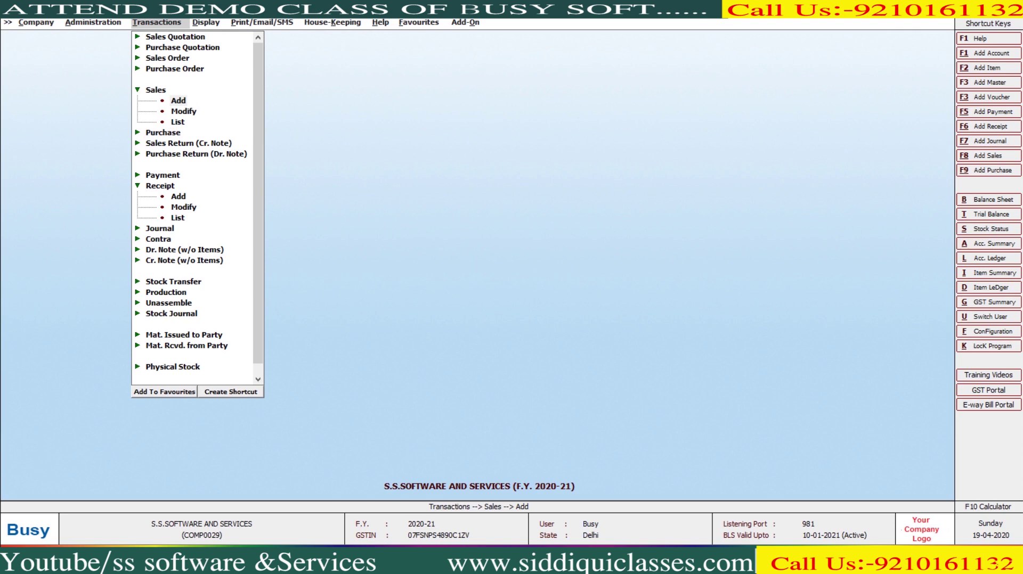
{"action": "key", "text": "Return"}
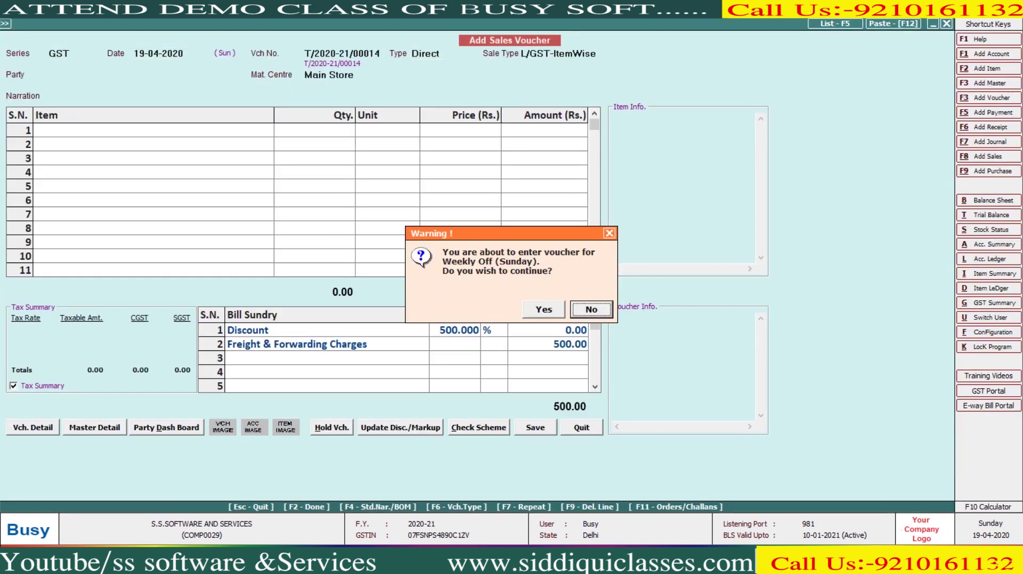
{"action": "key", "text": "Return"}
{"action": "key", "text": "Return"}
{"action": "key", "text": "Return"}
{"action": "type", "text": "fa"}
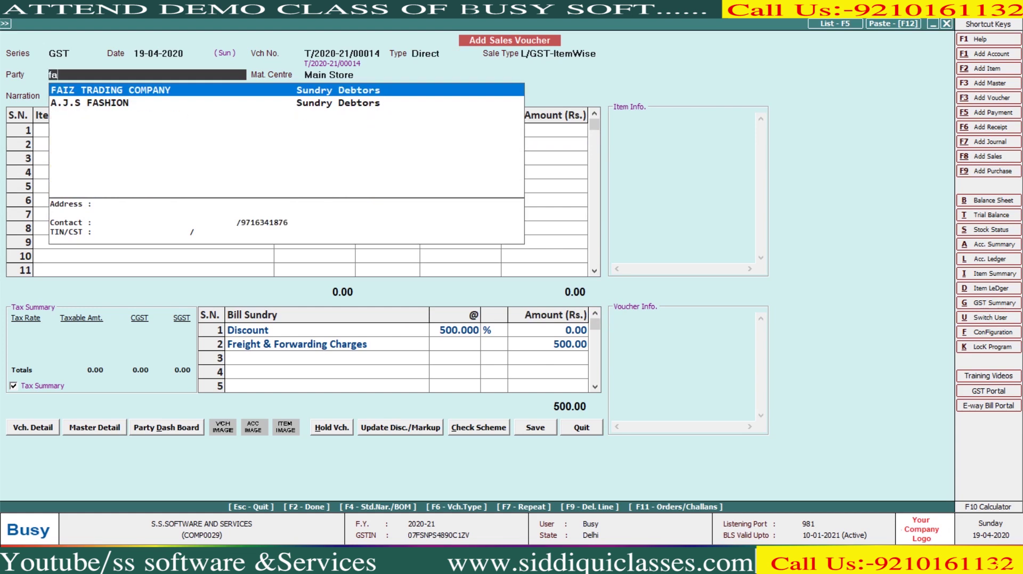
{"action": "key", "text": "Return"}
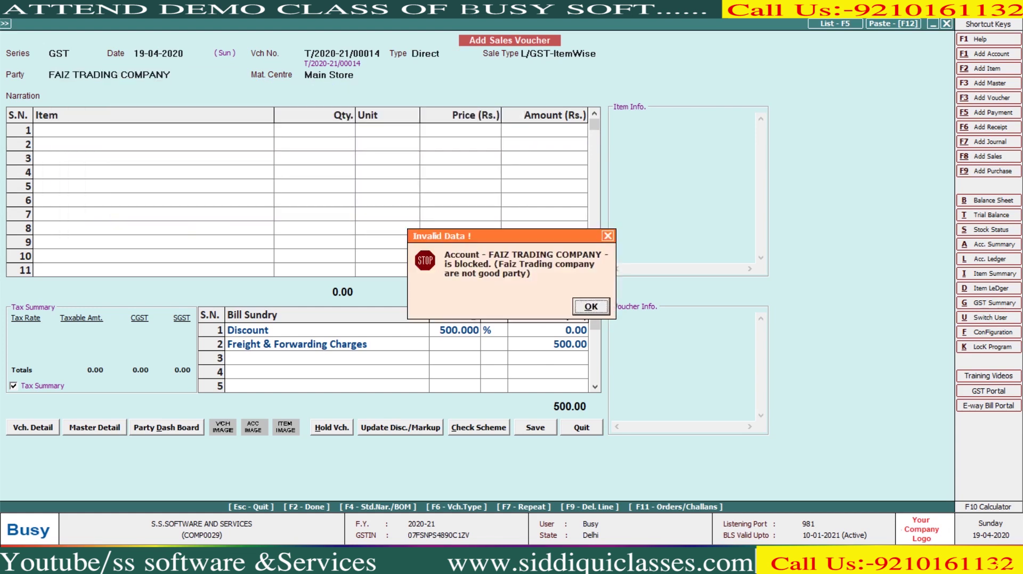
{"action": "key", "text": "Return"}
Step: Discard the test sales voucher and return to the Block Account/Item form
{"action": "key", "text": "Escape"}
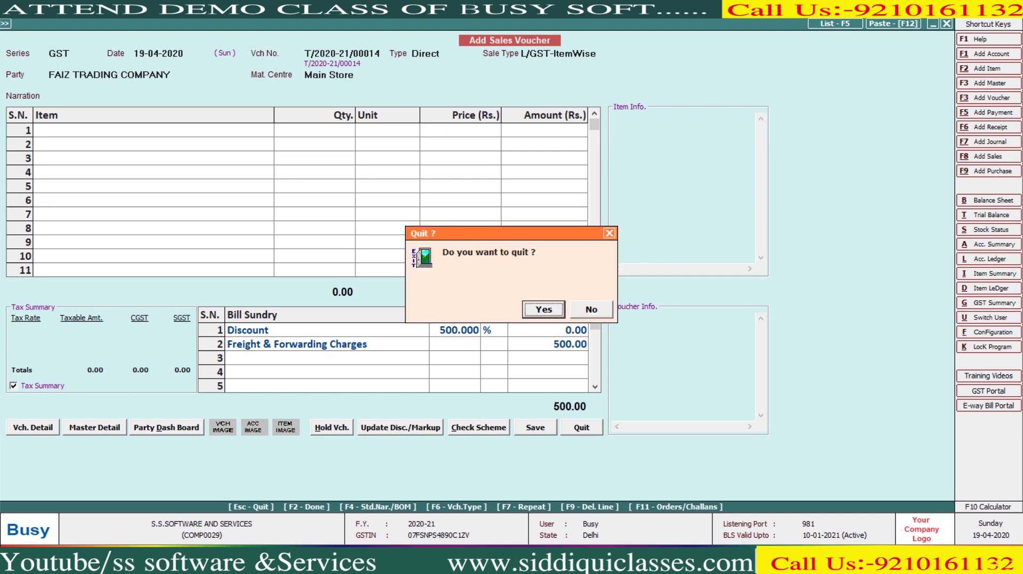
{"action": "key", "text": "Return"}
{"action": "key", "text": "Left"}
{"action": "key", "text": "Return"}
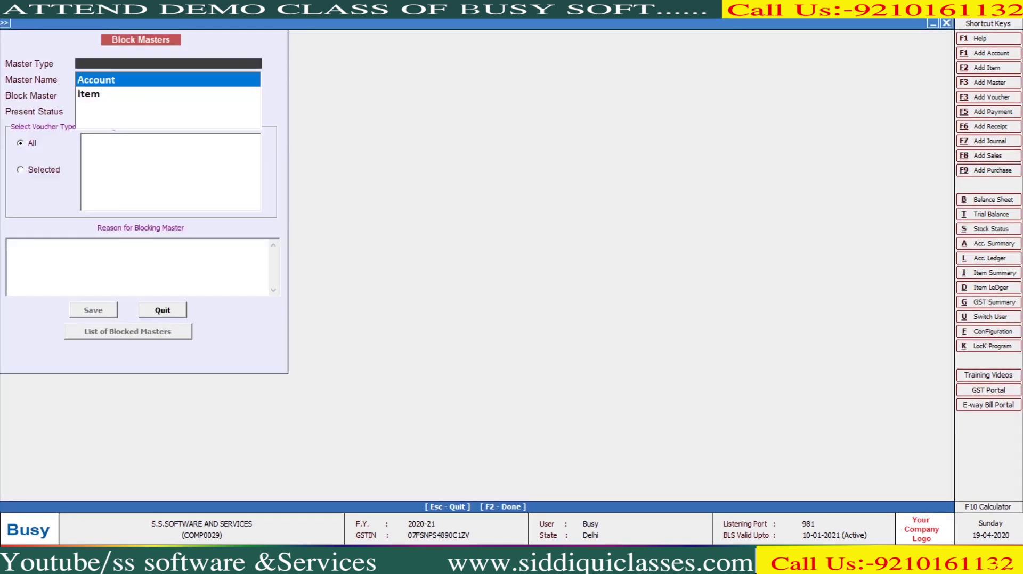
Step: Limit FAIZ TRADING COMPANY's block to Sales vouchers only and save it
{"action": "key", "text": "Return"}
{"action": "type", "text": "fa"}
{"action": "key", "text": "Return"}
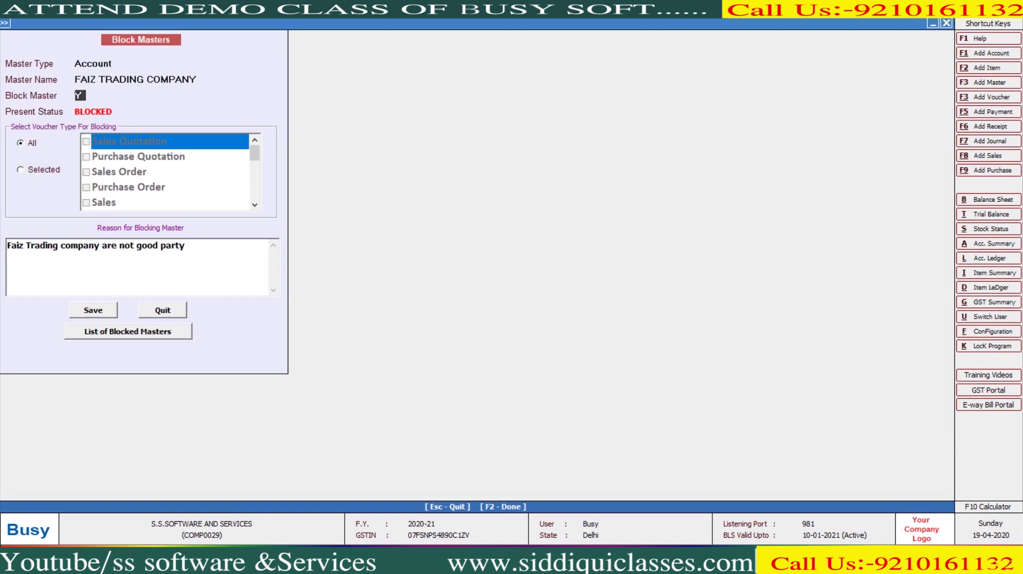
{"action": "key", "text": "Return"}
{"action": "key", "text": "Down"}
{"action": "left_click", "coordinate": [85, 202]}
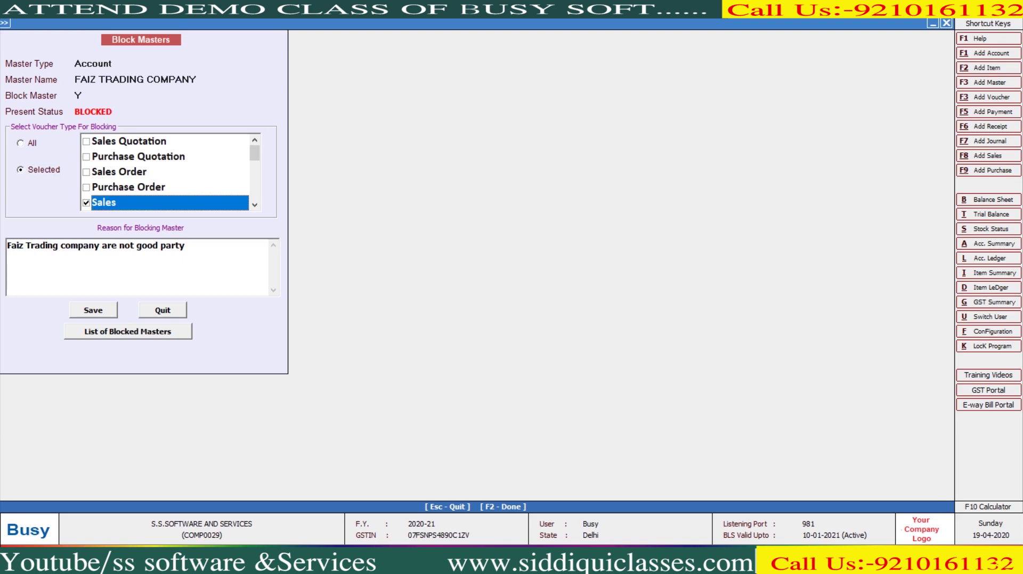
{"action": "key", "text": "F2"}
Step: Browse Display > Check List to List of Blocked Masters, then return to Administration utilities
{"action": "key", "text": "Right"}
{"action": "key", "text": "Right"}
{"action": "key", "text": "Down"}
{"action": "key", "text": "Down"}
{"action": "key", "text": "Down"}
{"action": "key", "text": "Down"}
{"action": "key", "text": "Down"}
{"action": "key", "text": "Down"}
{"action": "key", "text": "Down"}
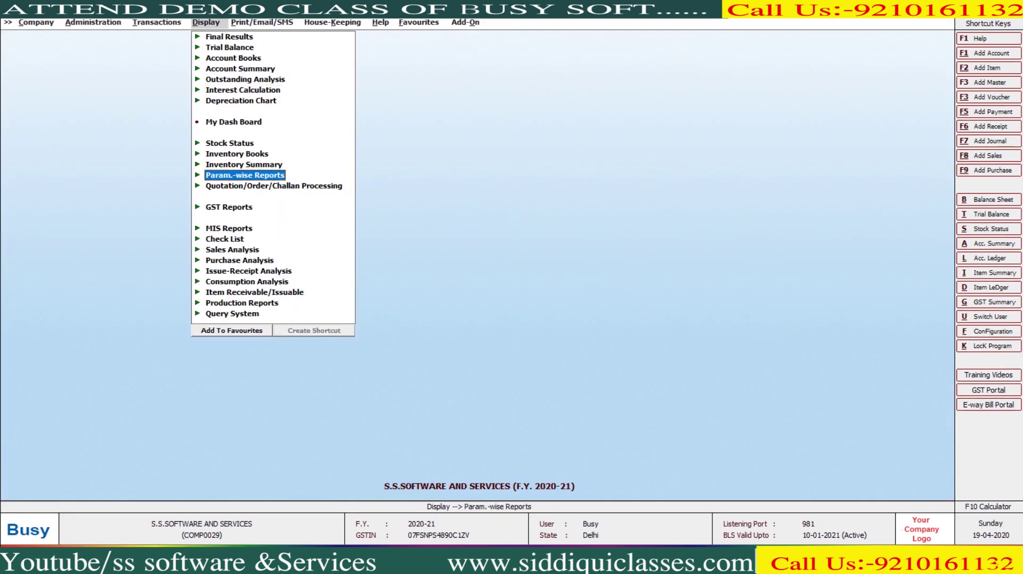
{"action": "key", "text": "Down"}
{"action": "key", "text": "Down"}
{"action": "key", "text": "Down"}
{"action": "key", "text": "Down"}
{"action": "key", "text": "Right"}
{"action": "key", "text": "Down"}
{"action": "key", "text": "Down"}
{"action": "key", "text": "Down"}
{"action": "key", "text": "Down"}
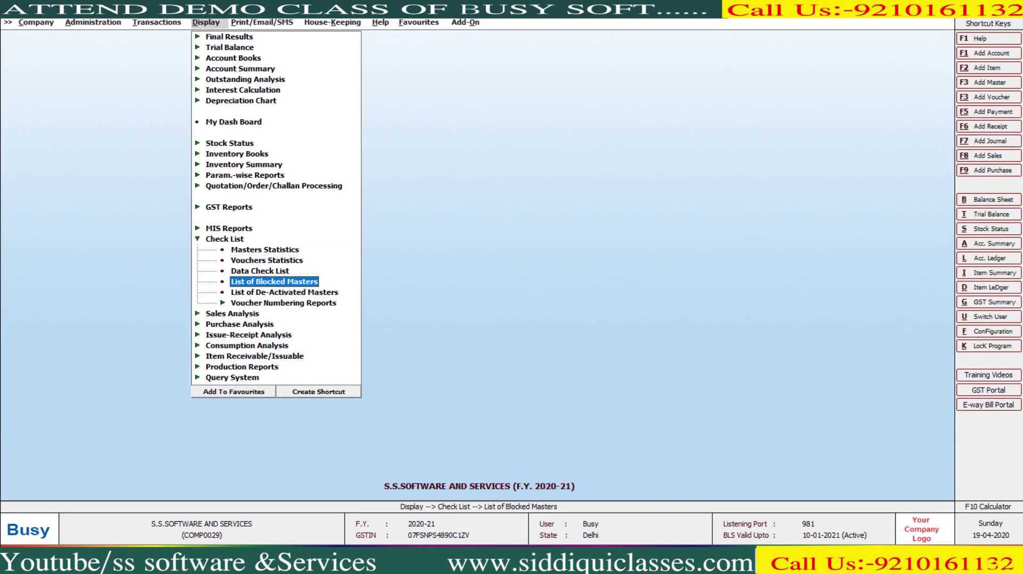
{"action": "key", "text": "Left"}
{"action": "key", "text": "Left"}
{"action": "key", "text": "Left"}
{"action": "key", "text": "Left"}
{"action": "key", "text": "Right"}
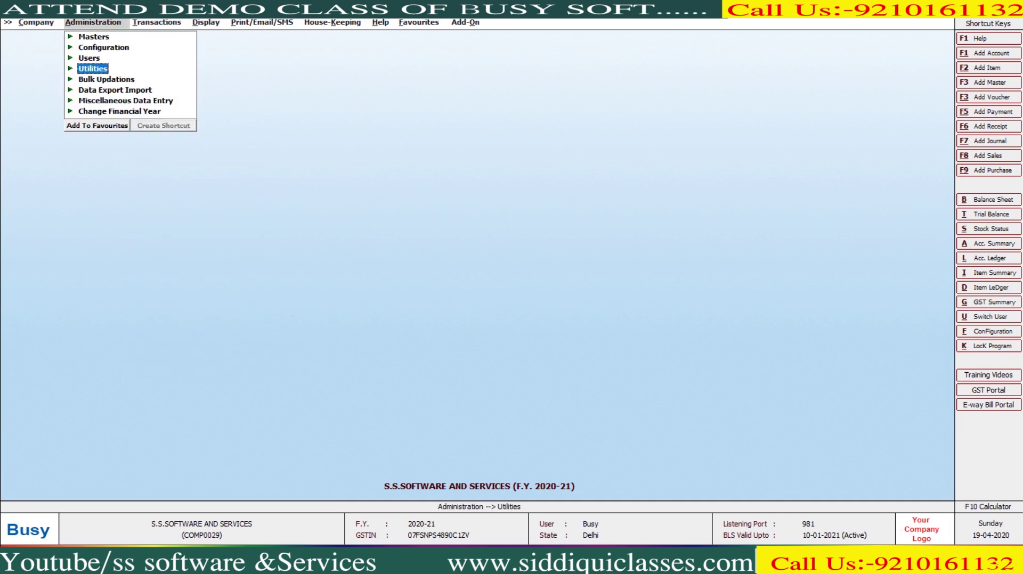
Step: De-activate the account FAIZ TRADING COMPANY through Deactivate Masters
{"action": "key", "text": "Right"}
{"action": "key", "text": "Down"}
{"action": "key", "text": "Down"}
{"action": "key", "text": "Down"}
{"action": "key", "text": "Down"}
{"action": "key", "text": "Down"}
{"action": "key", "text": "Down"}
{"action": "key", "text": "Down"}
{"action": "key", "text": "Down"}
{"action": "key", "text": "Down"}
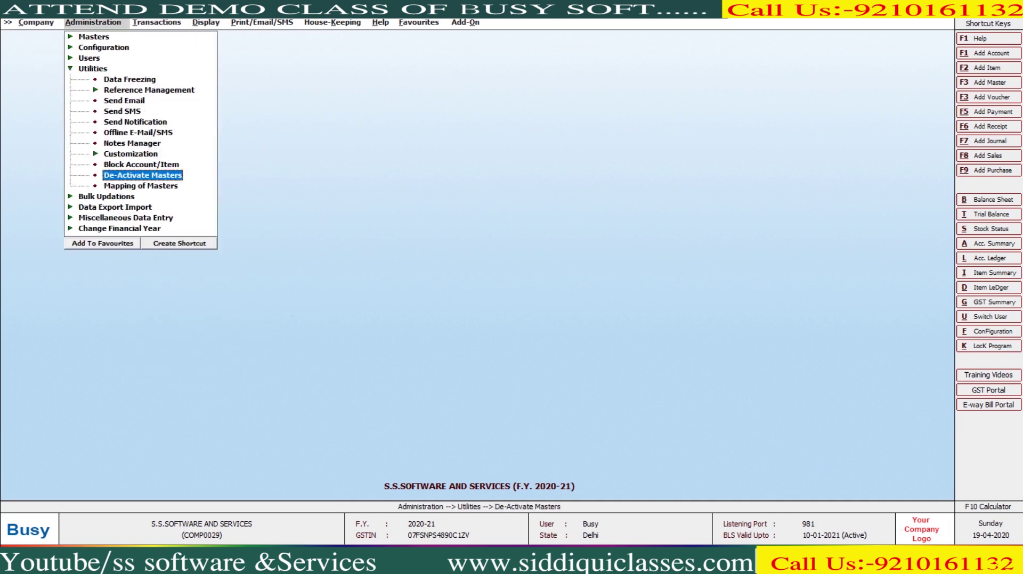
{"action": "key", "text": "Return"}
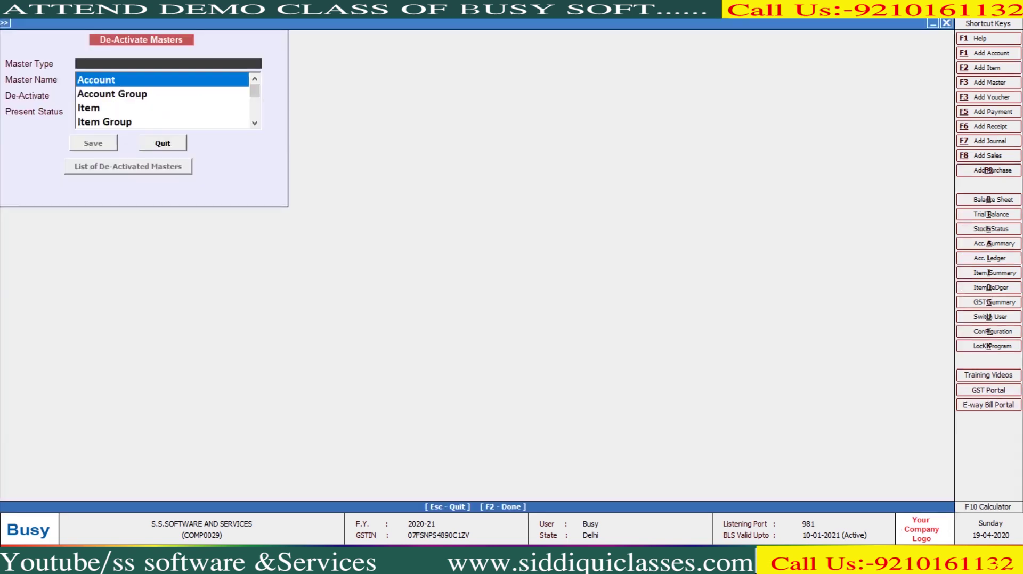
{"action": "key", "text": "Return"}
{"action": "key", "text": "Return"}
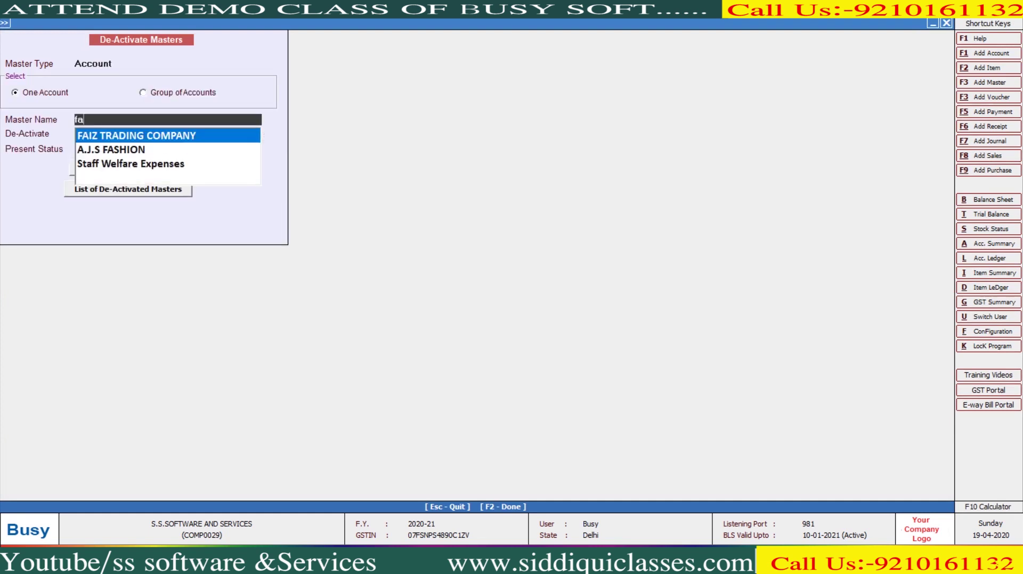
{"action": "key", "text": "Return"}
{"action": "key", "text": "Return"}
{"action": "key", "text": "Return"}
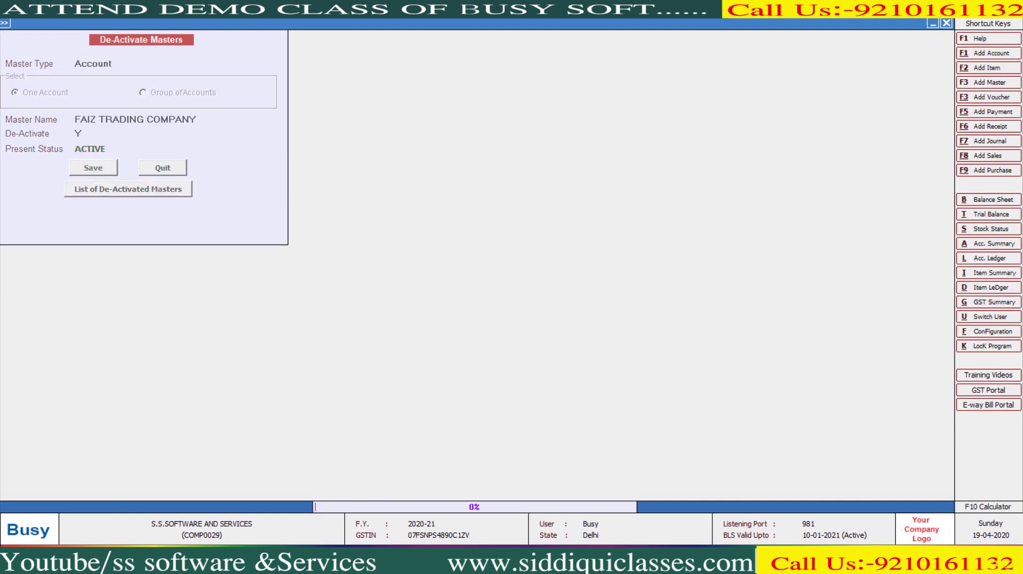
{"action": "key", "text": "Return"}
{"action": "key", "text": "Escape"}
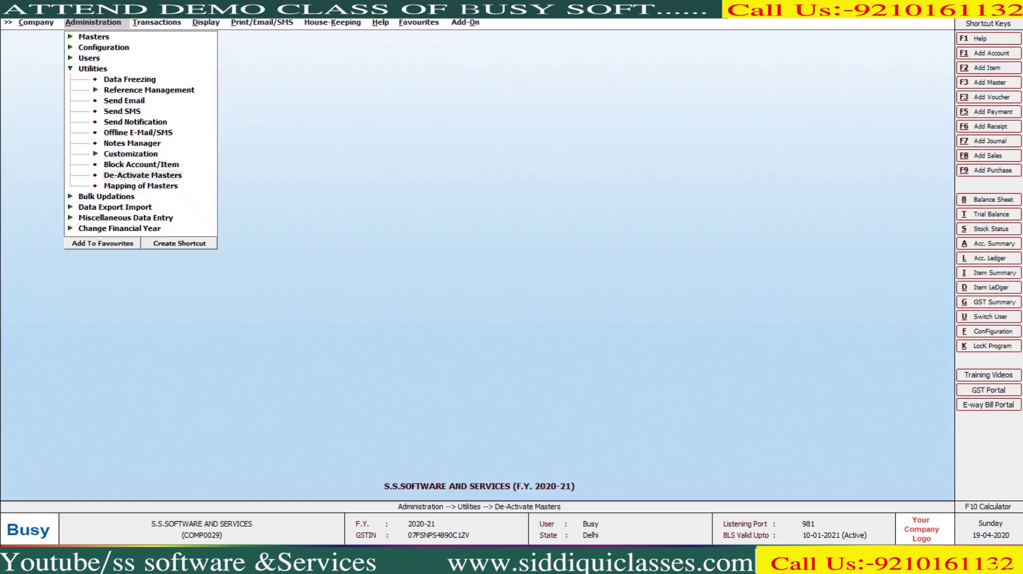
{"action": "key", "text": "Left"}
Step: Confirm FAIZ TRADING COMPANY under Sundry Debtors in the List of De-Activated Masters
{"action": "type", "text": "l"}
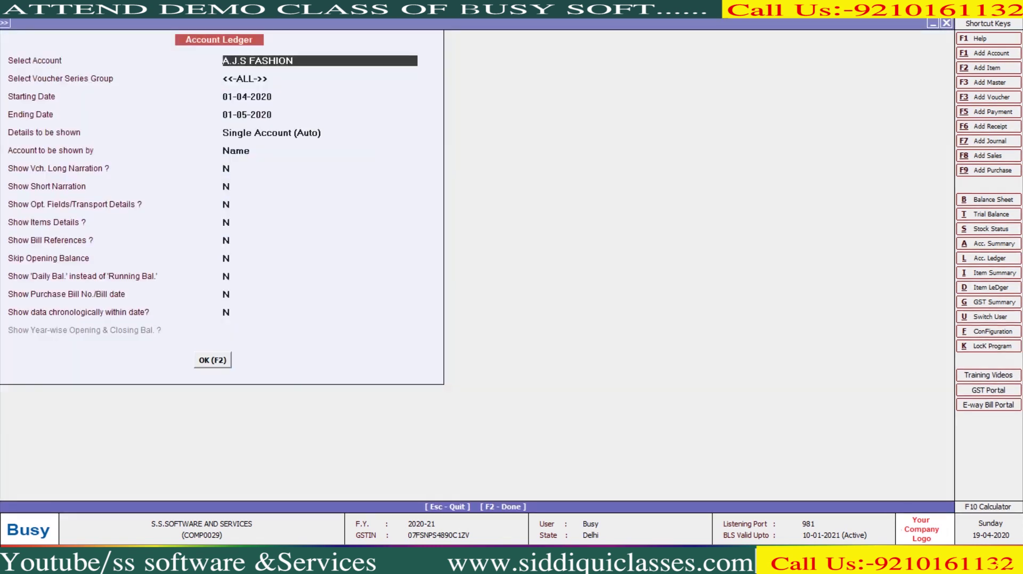
{"action": "type", "text": "fa"}
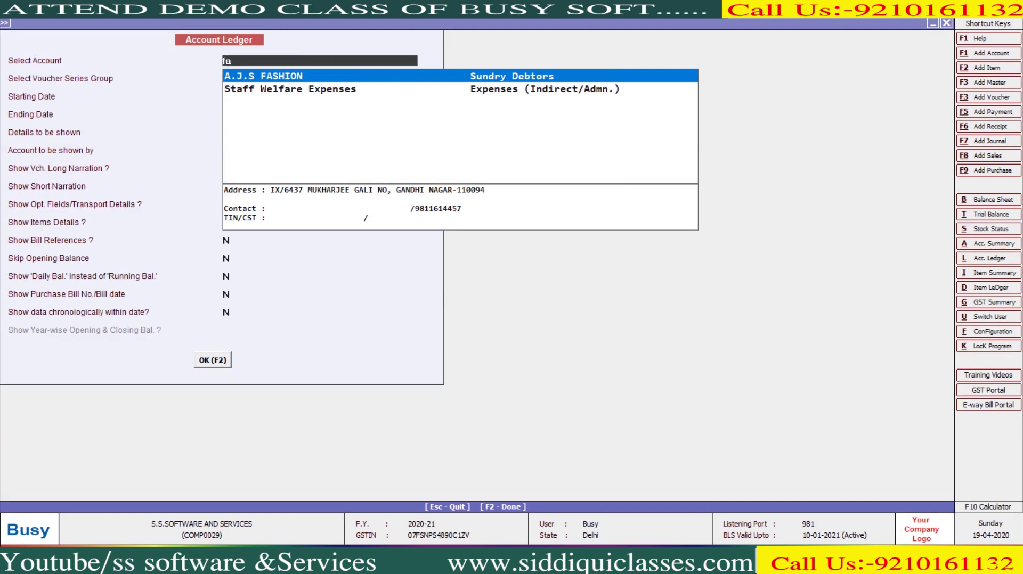
{"action": "key", "text": "Escape"}
{"action": "key", "text": "Escape"}
{"action": "key", "text": "Right"}
{"action": "key", "text": "Right"}
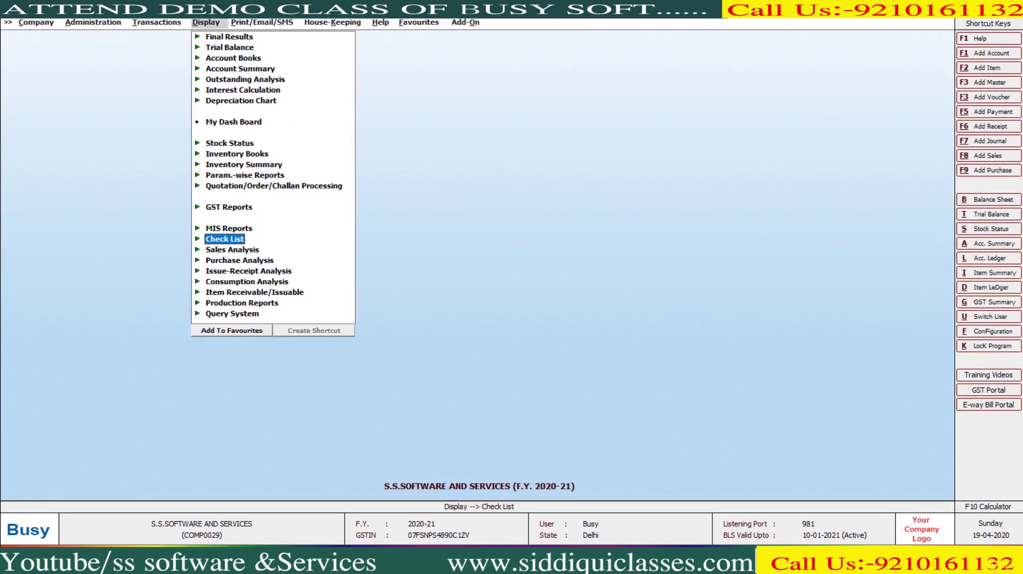
{"action": "key", "text": "Return"}
{"action": "key", "text": "Down"}
{"action": "key", "text": "Down"}
{"action": "key", "text": "Down"}
{"action": "key", "text": "Down"}
{"action": "key", "text": "Down"}
{"action": "key", "text": "Return"}
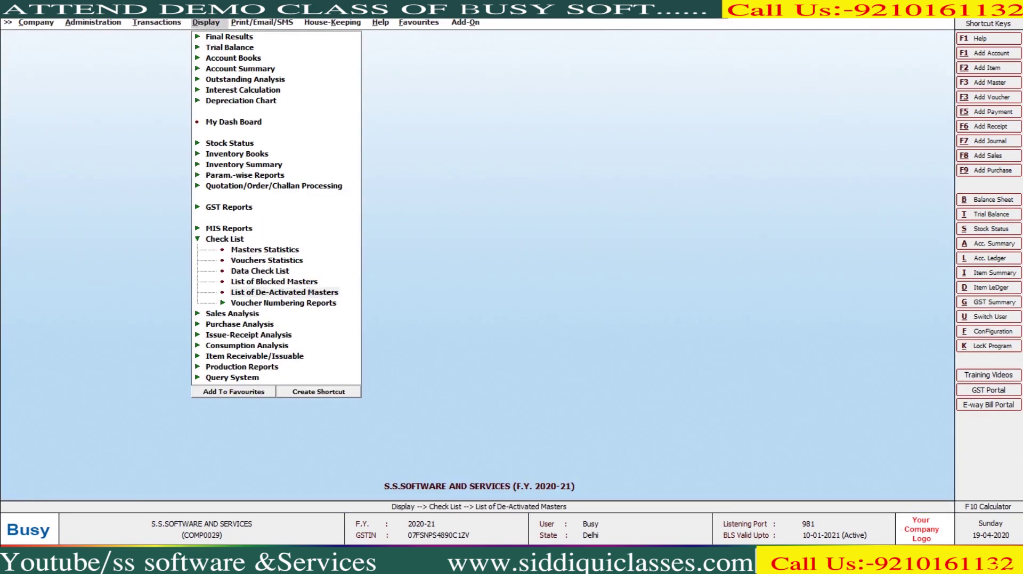
{"action": "key", "text": "Return"}
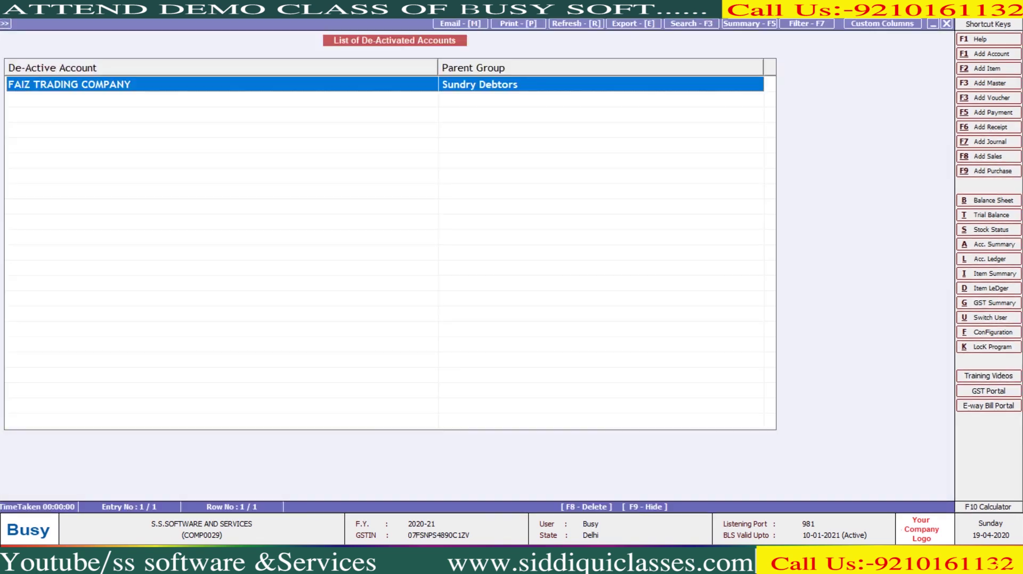
{"action": "key", "text": "Escape"}
{"action": "key", "text": "Escape"}
{"action": "key", "text": "Left"}
{"action": "key", "text": "Left"}
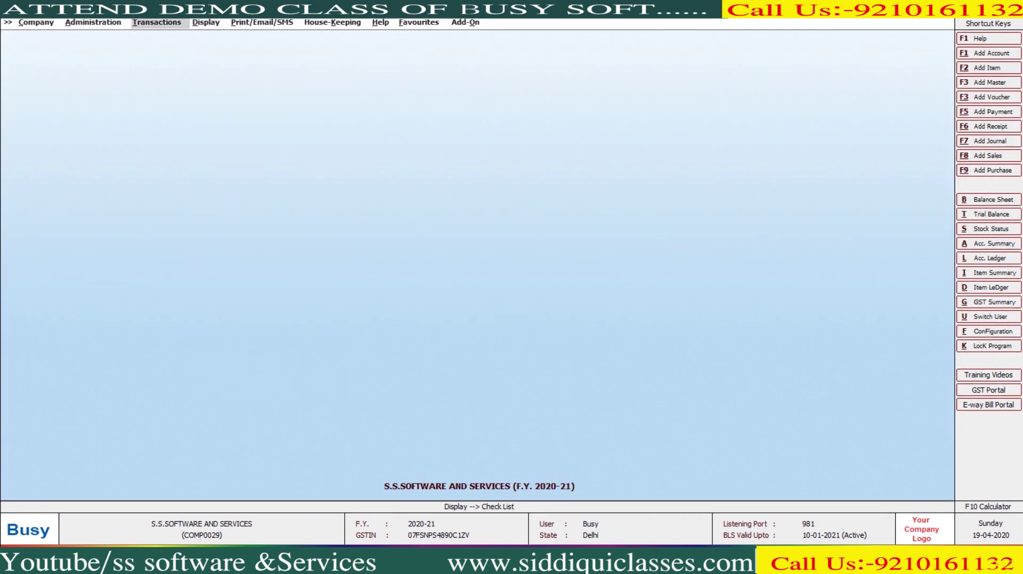
Step: Open Mapping of Masters under Administration > Utilities with Account as master type
{"action": "key", "text": "Return"}
{"action": "key", "text": "Down"}
{"action": "key", "text": "Down"}
{"action": "key", "text": "Down"}
{"action": "key", "text": "Down"}
{"action": "key", "text": "Down"}
{"action": "key", "text": "Down"}
{"action": "key", "text": "Down"}
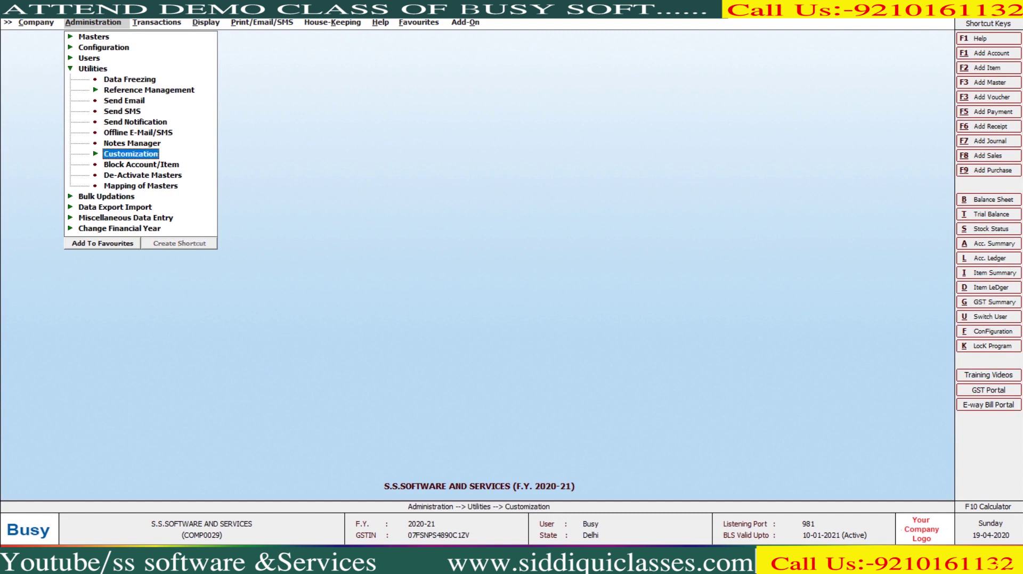
{"action": "key", "text": "Down"}
{"action": "key", "text": "Down"}
{"action": "key", "text": "Down"}
{"action": "key", "text": "Return"}
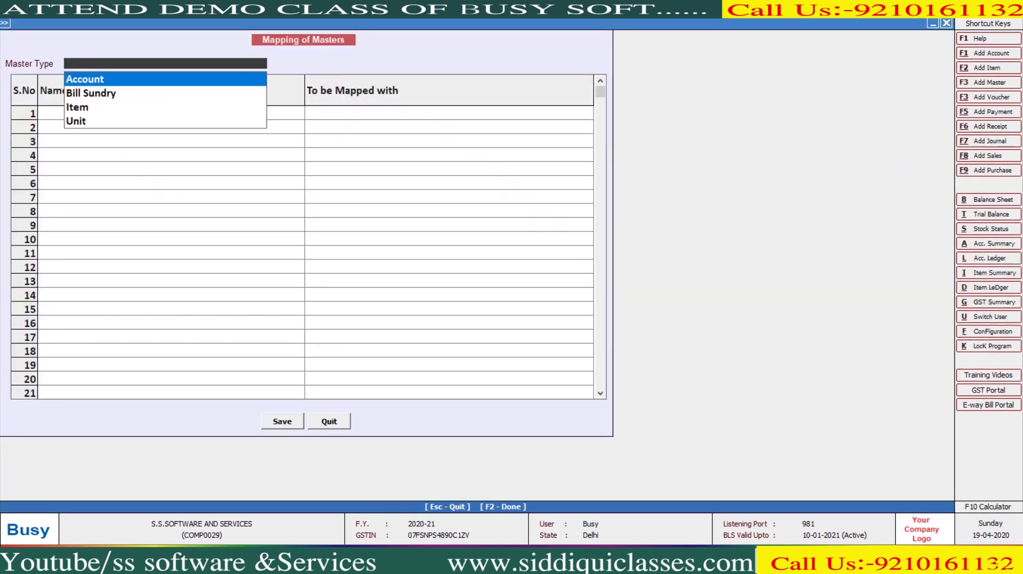
{"action": "key", "text": "Return"}
{"action": "key", "text": "Return"}
Step: Map the account name A.J.F FASHION to A.J.S FASHION and leave the mapping window
{"action": "key", "text": "Return"}
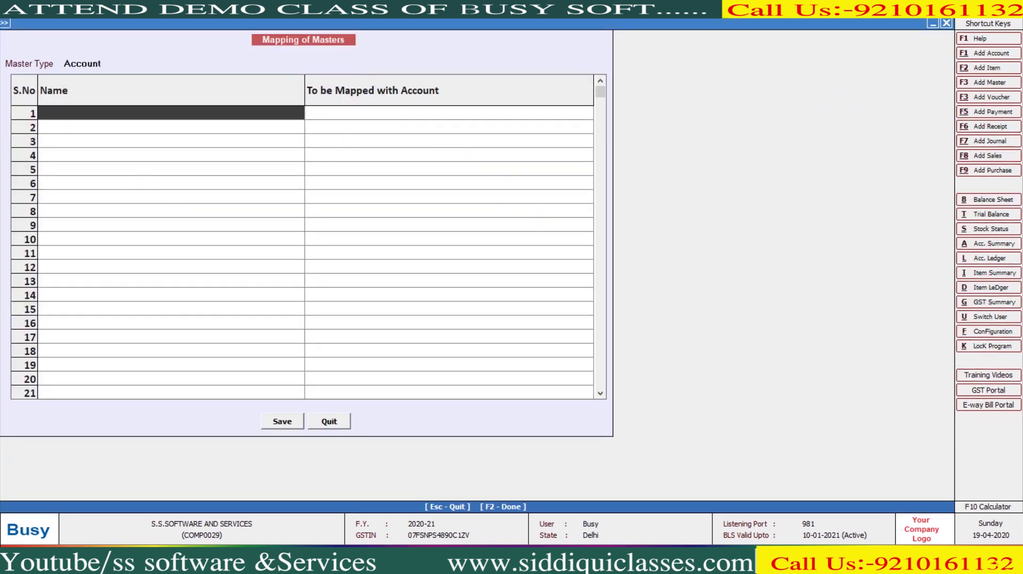
{"action": "type", "text": "a.JF"}
{"action": "key", "text": "BackSpace"}
{"action": "key", "text": "BackSpace"}
{"action": "type", "text": ".F FASHION"}
{"action": "key", "text": "Return"}
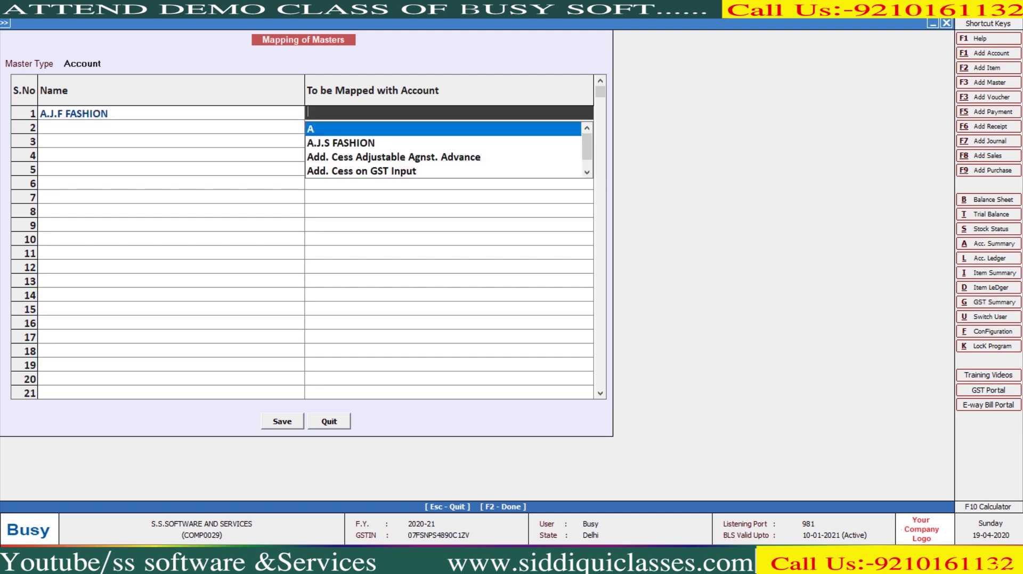
{"action": "key", "text": "Down"}
{"action": "key", "text": "Return"}
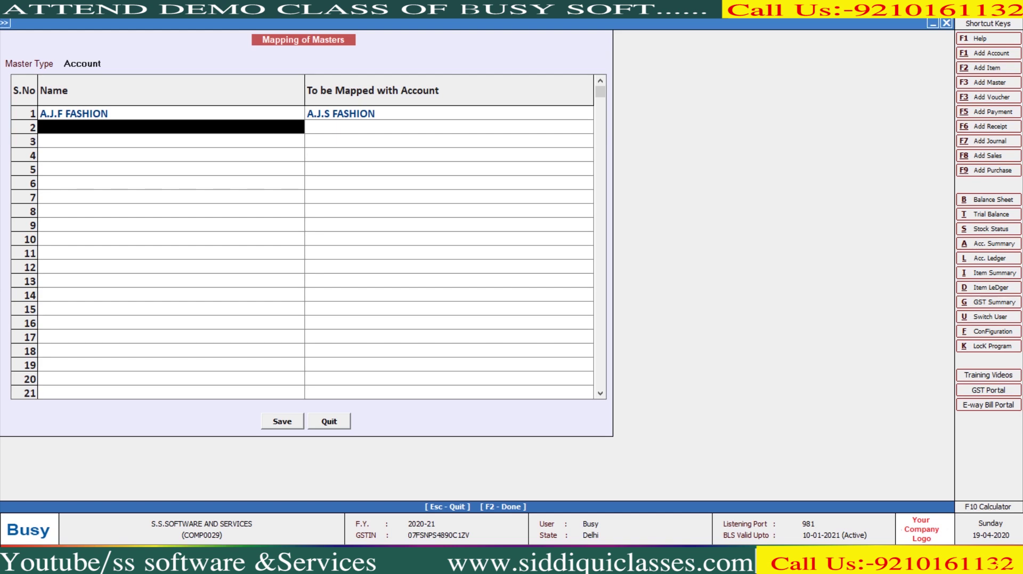
{"action": "key", "text": "Escape"}
{"action": "key", "text": "Return"}
{"action": "key", "text": "Right"}
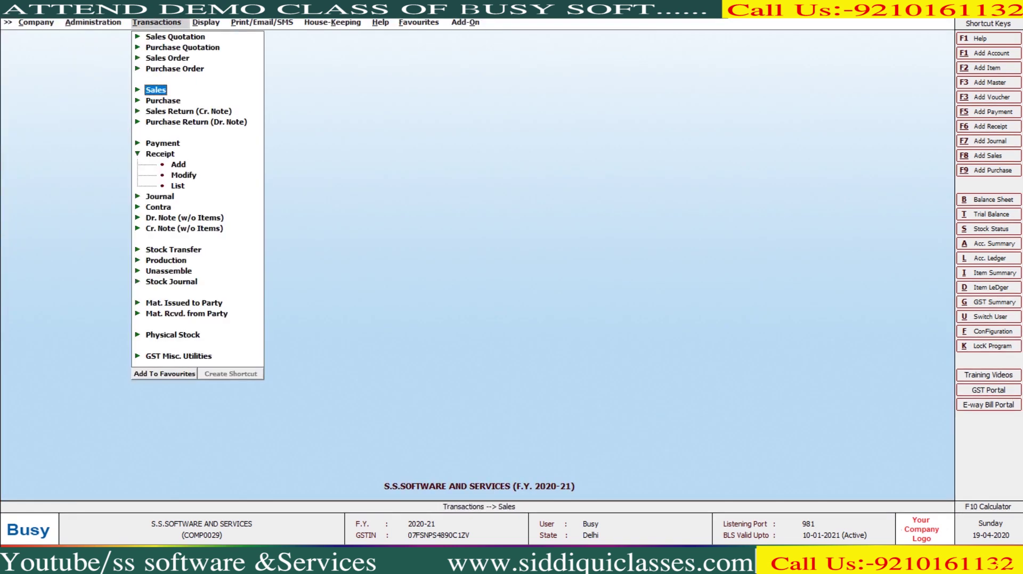
{"action": "key", "text": "super+e"}
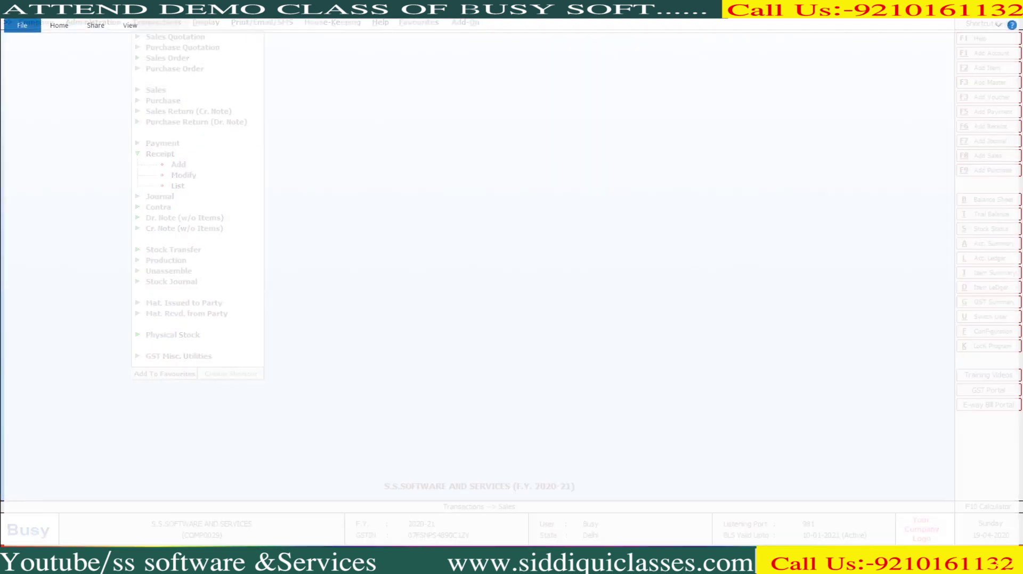
{"action": "left_click", "coordinate": [54, 180]}
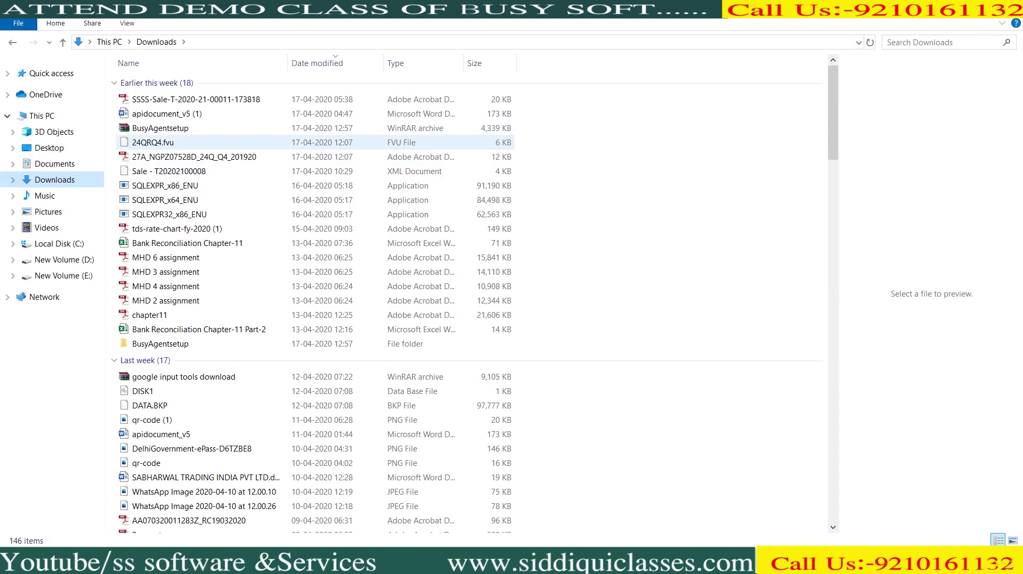
{"action": "left_click", "coordinate": [175, 171]}
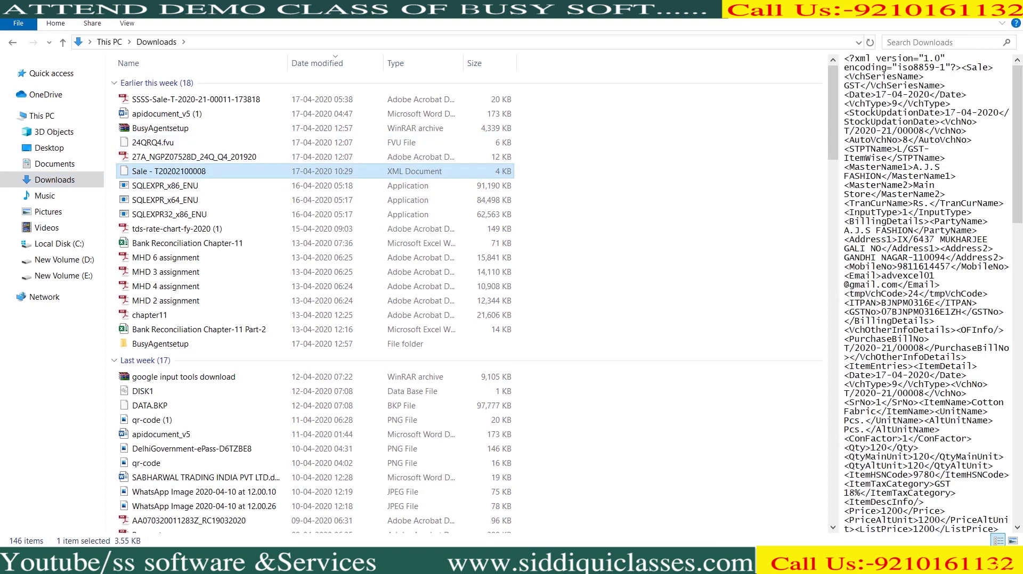
{"action": "key", "text": "alt+Tab"}
{"action": "key", "text": "Down"}
{"action": "key", "text": "Return"}
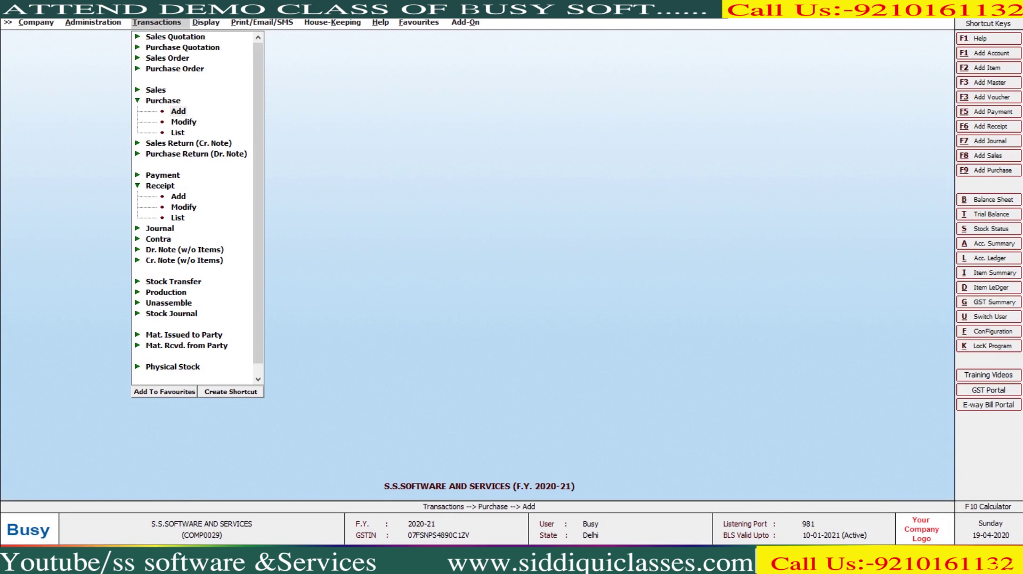
Step: Start a Main-series purchase voucher number 465 dated 21-04-2020
{"action": "key", "text": "Return"}
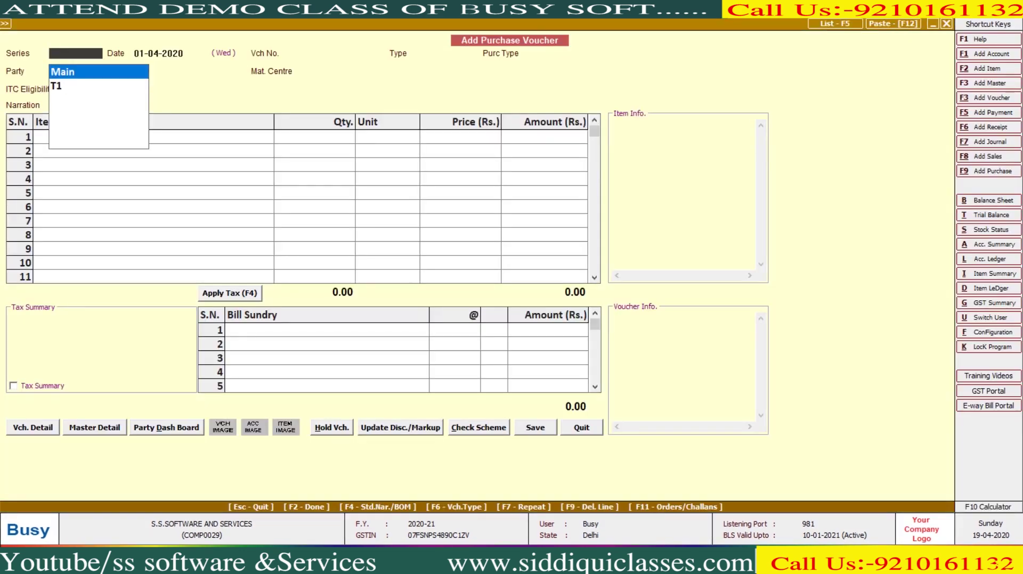
{"action": "key", "text": "F12"}
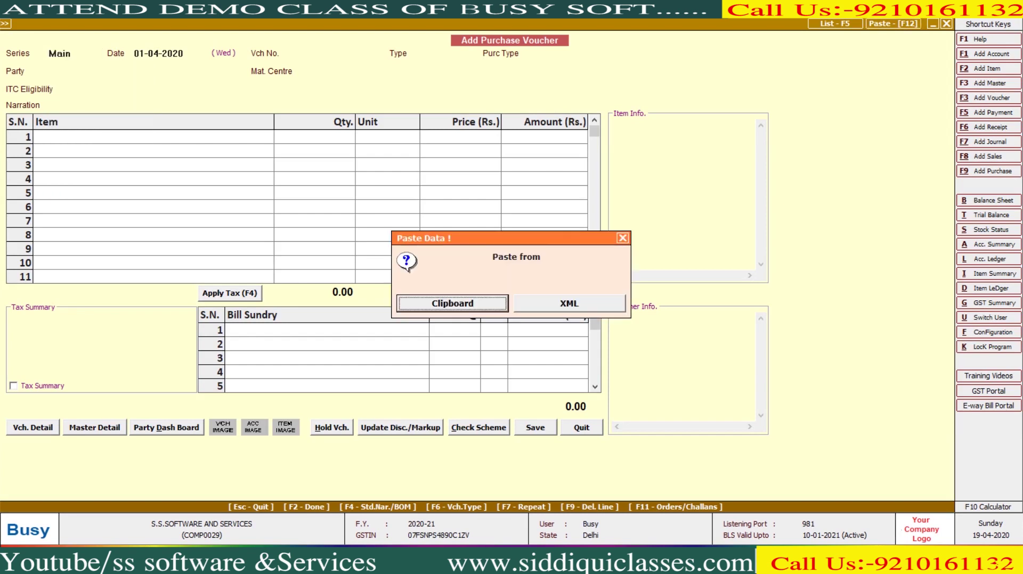
{"action": "key", "text": "Return"}
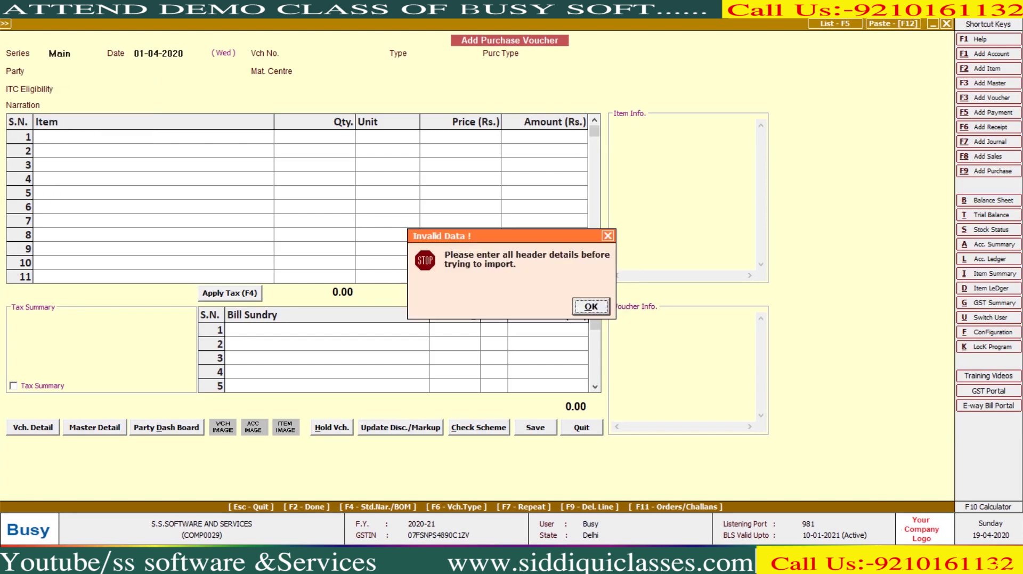
{"action": "key", "text": "Return"}
{"action": "key", "text": "Return"}
{"action": "key", "text": "Return"}
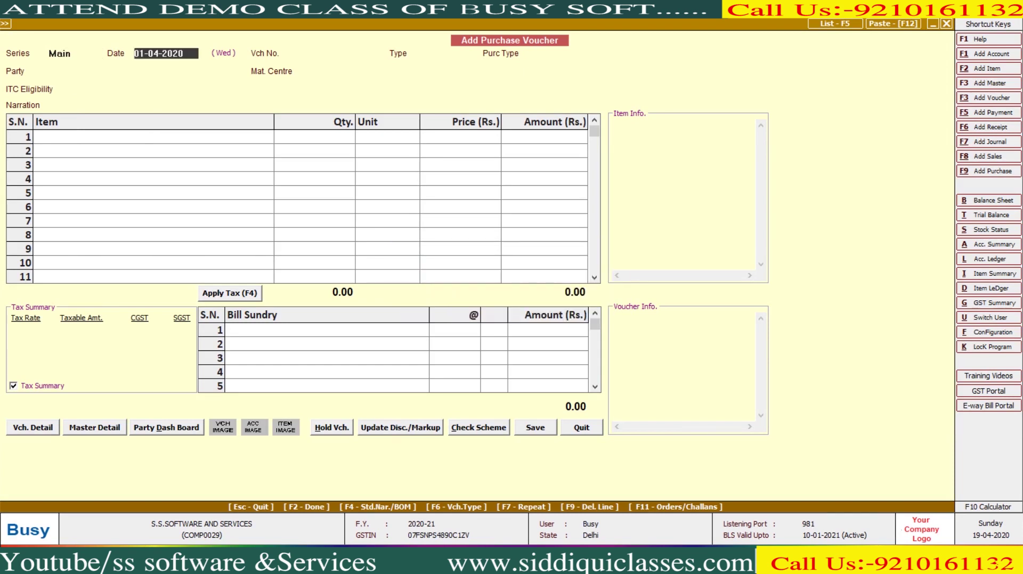
{"action": "type", "text": "121"}
{"action": "key", "text": "Return"}
{"action": "key", "text": "Return"}
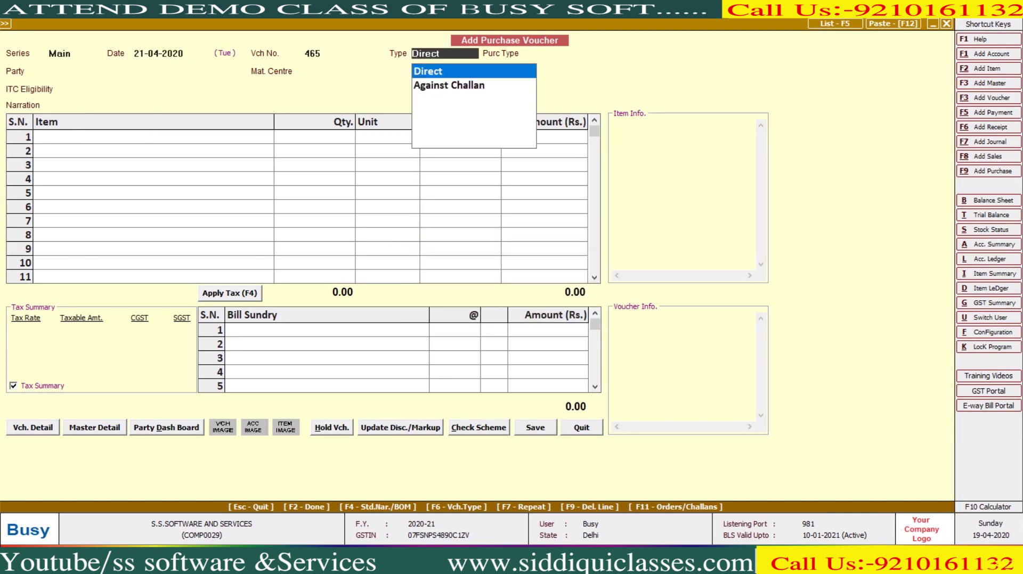
Step: Set type L/GST-ItemWise, party A.J.S FASHION and material centre Main Store
{"action": "key", "text": "Return"}
{"action": "type", "text": "Li"}
{"action": "key", "text": "Return"}
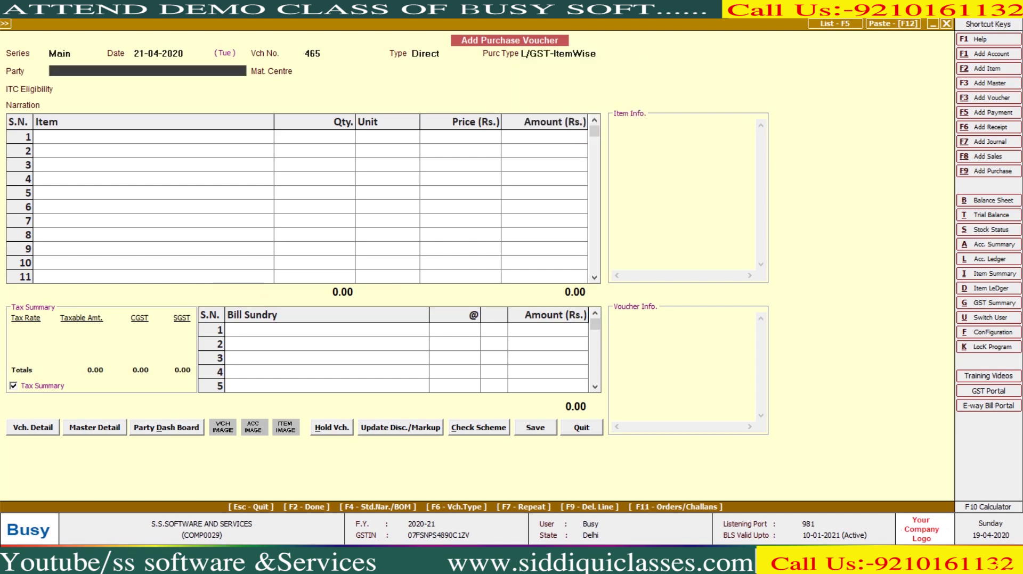
{"action": "key", "text": "Return"}
{"action": "key", "text": "Return"}
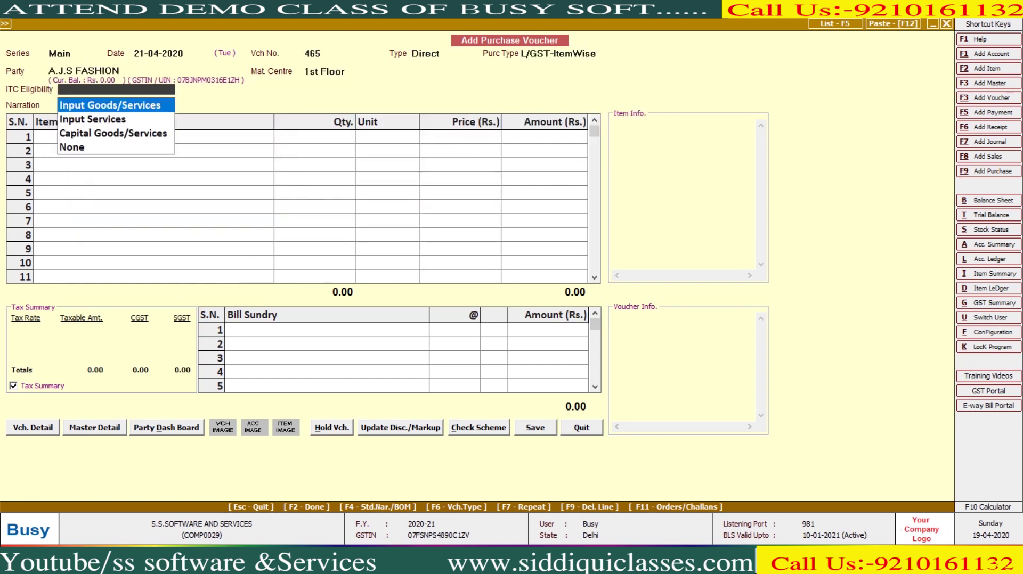
{"action": "key", "text": "Return"}
{"action": "key", "text": "shift+Tab"}
{"action": "key", "text": "shift+Tab"}
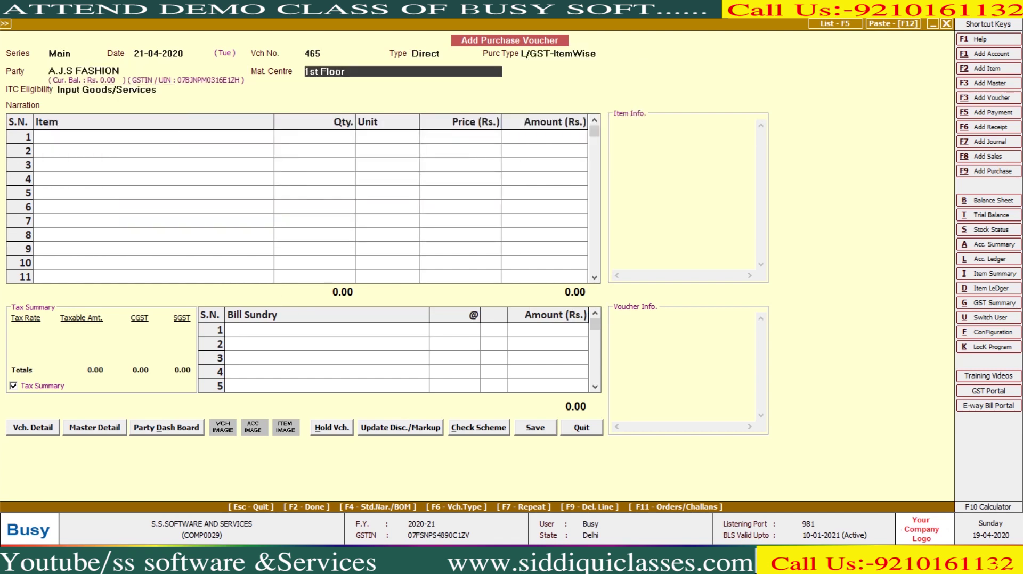
{"action": "type", "text": "m"}
{"action": "key", "text": "Return"}
{"action": "key", "text": "Return"}
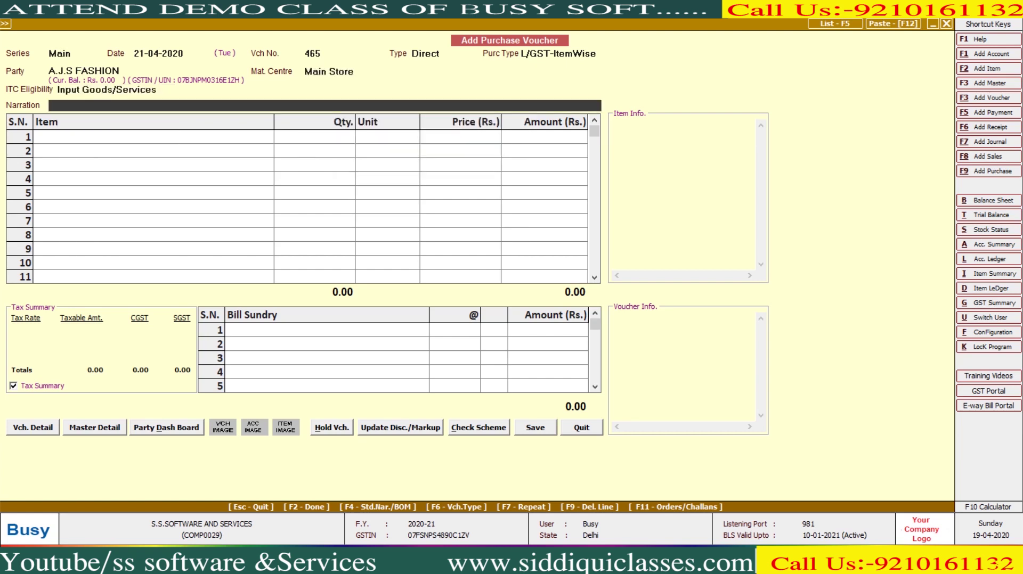
{"action": "key", "text": "F12"}
{"action": "key", "text": "x"}
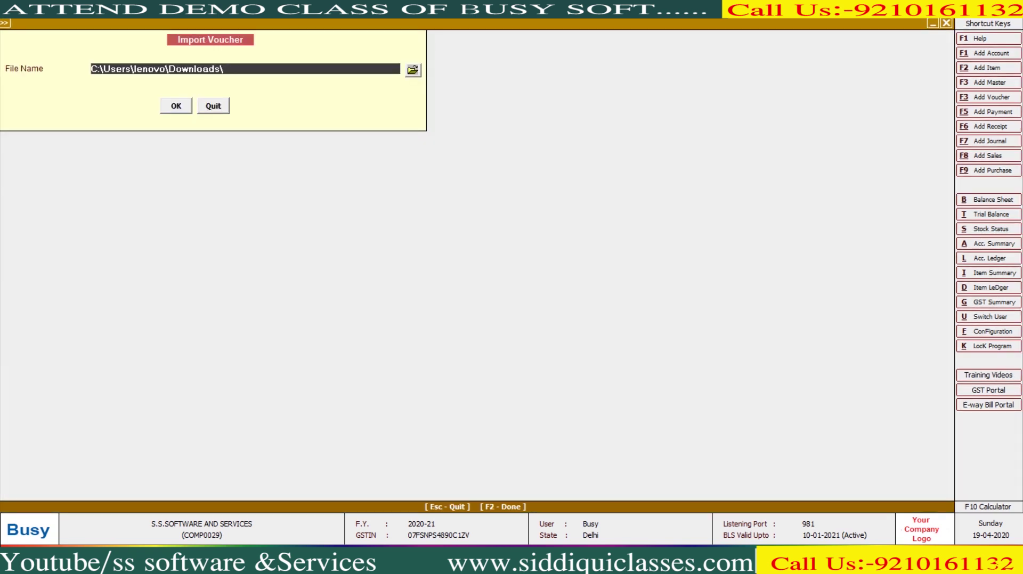
{"action": "key", "text": "Tab"}
{"action": "key", "text": "Return"}
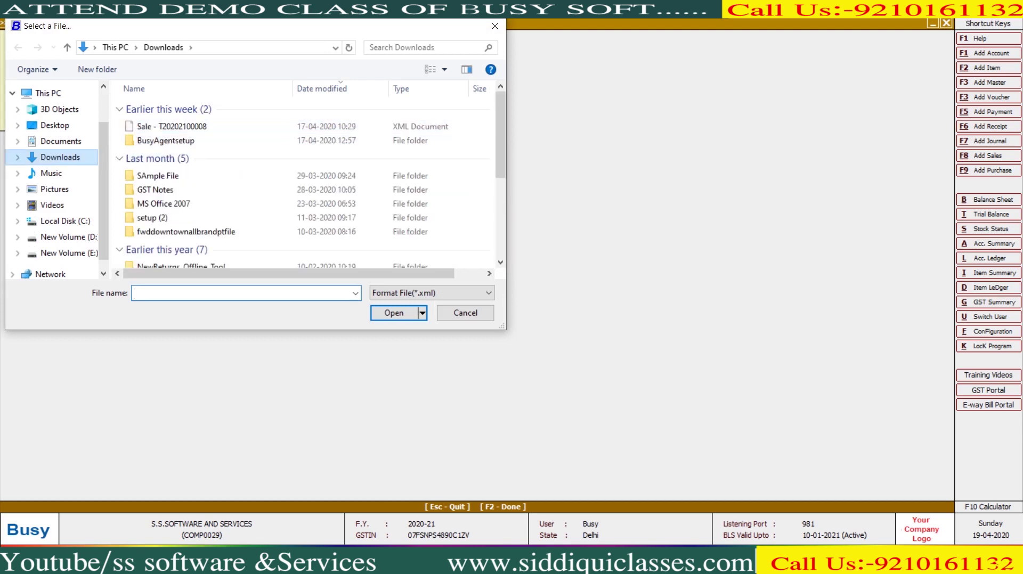
{"action": "left_click", "coordinate": [171, 126]}
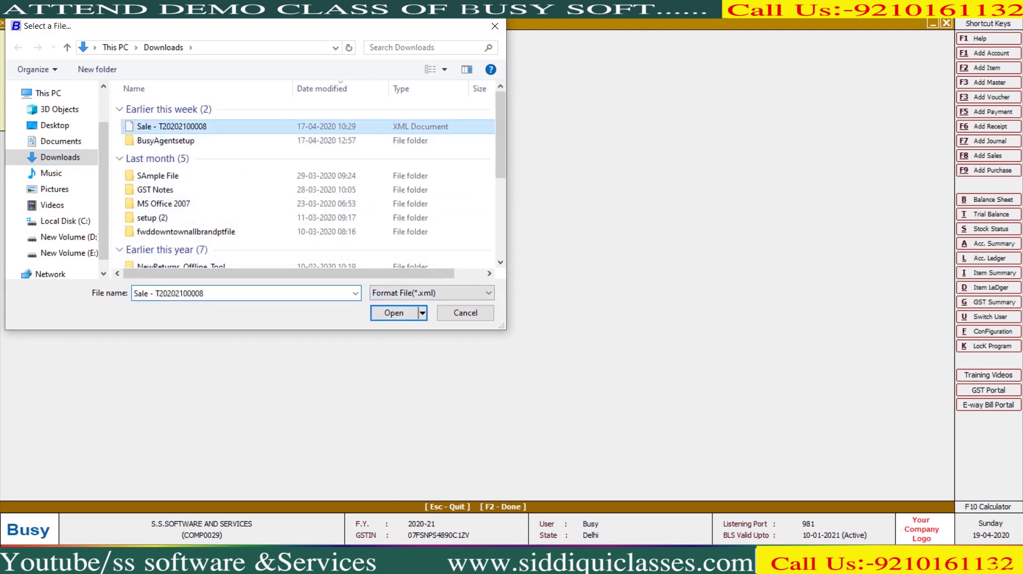
{"action": "key", "text": "Return"}
{"action": "key", "text": "Return"}
{"action": "key", "text": "Return"}
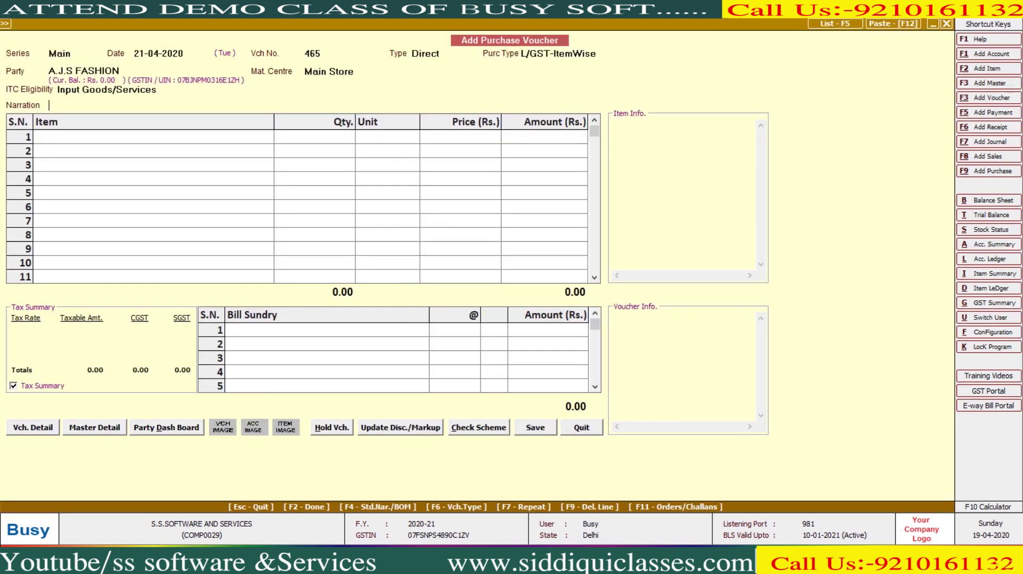
Step: Map the incoming account to Salary, then abandon the mapping and close the voucher unsaved
{"action": "key", "text": "Return"}
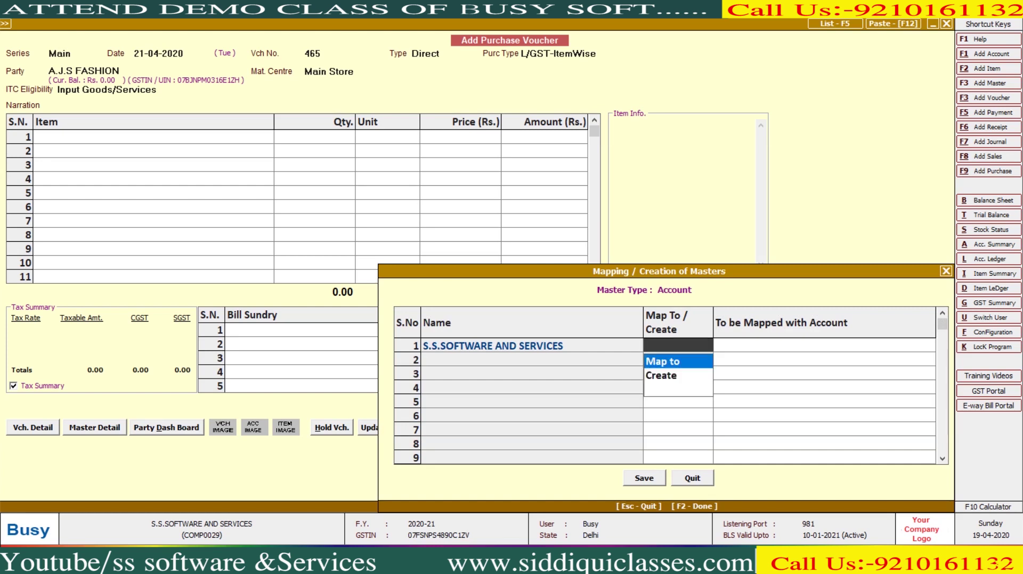
{"action": "key", "text": "Return"}
{"action": "type", "text": "S"}
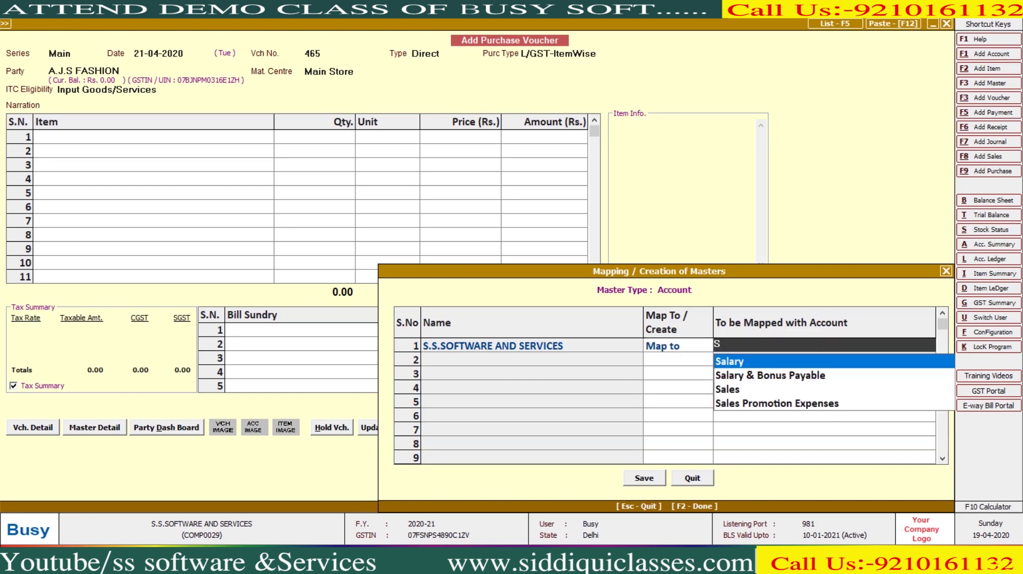
{"action": "key", "text": "Return"}
{"action": "key", "text": "Escape"}
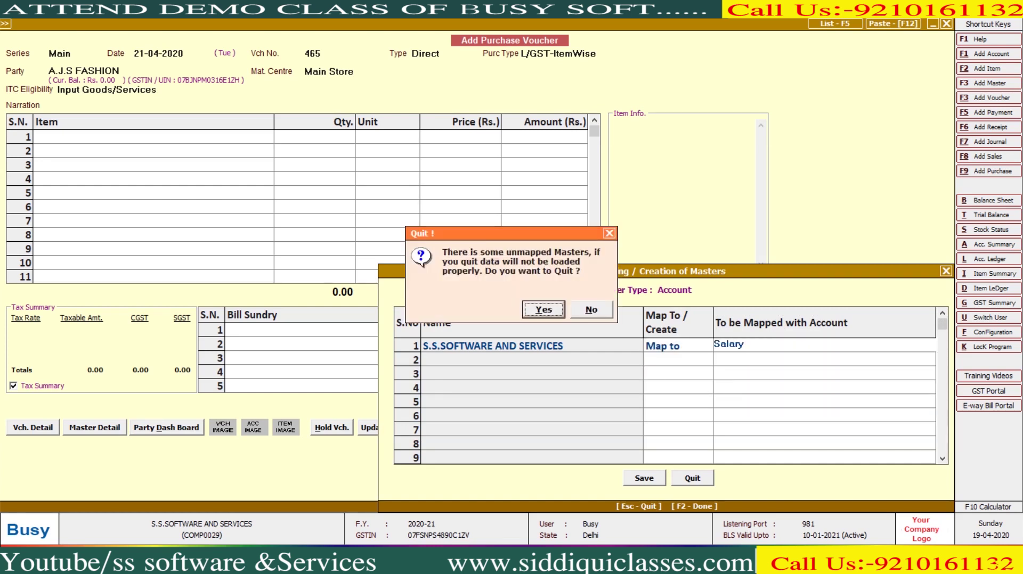
{"action": "key", "text": "Return"}
{"action": "key", "text": "Escape"}
{"action": "key", "text": "Return"}
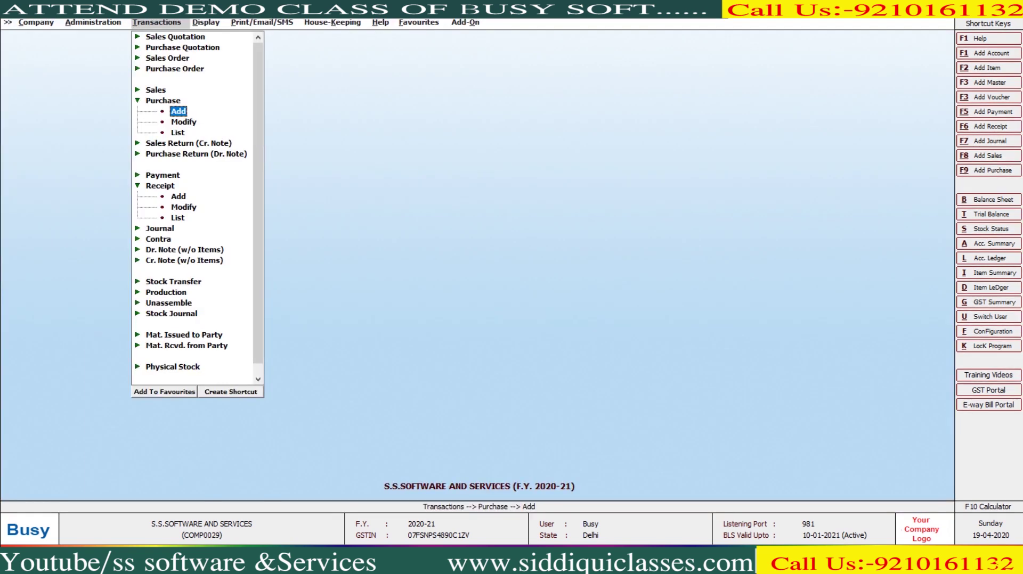
Step: Open Mapping of Masters under Administration > Utilities for an Account
{"action": "key", "text": "Left"}
{"action": "key", "text": "Right"}
{"action": "key", "text": "Down"}
{"action": "key", "text": "Down"}
{"action": "key", "text": "Down"}
{"action": "key", "text": "Down"}
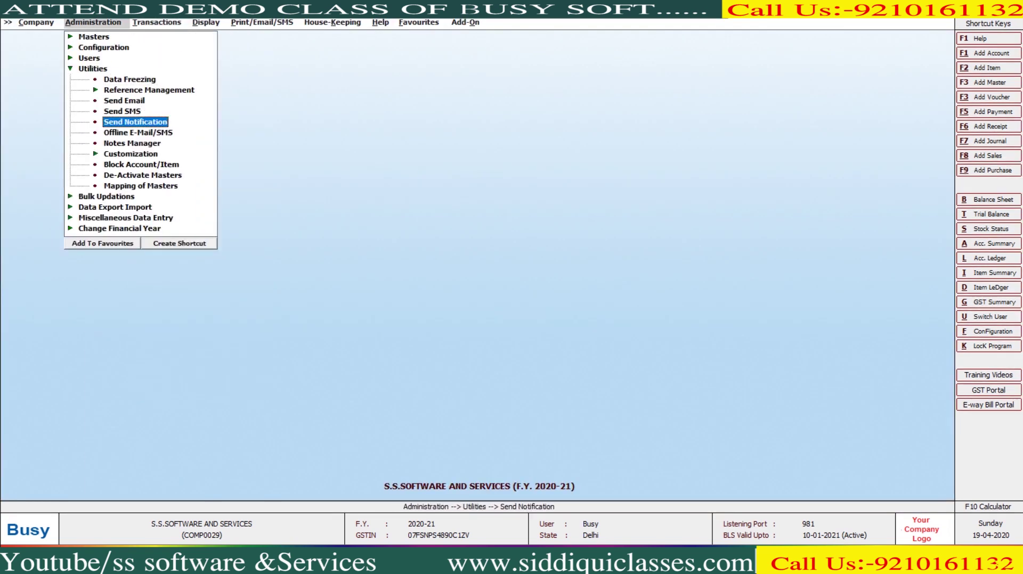
{"action": "key", "text": "Down"}
{"action": "key", "text": "Down"}
{"action": "key", "text": "Down"}
{"action": "key", "text": "Down"}
{"action": "key", "text": "Down"}
{"action": "key", "text": "Down"}
{"action": "key", "text": "Return"}
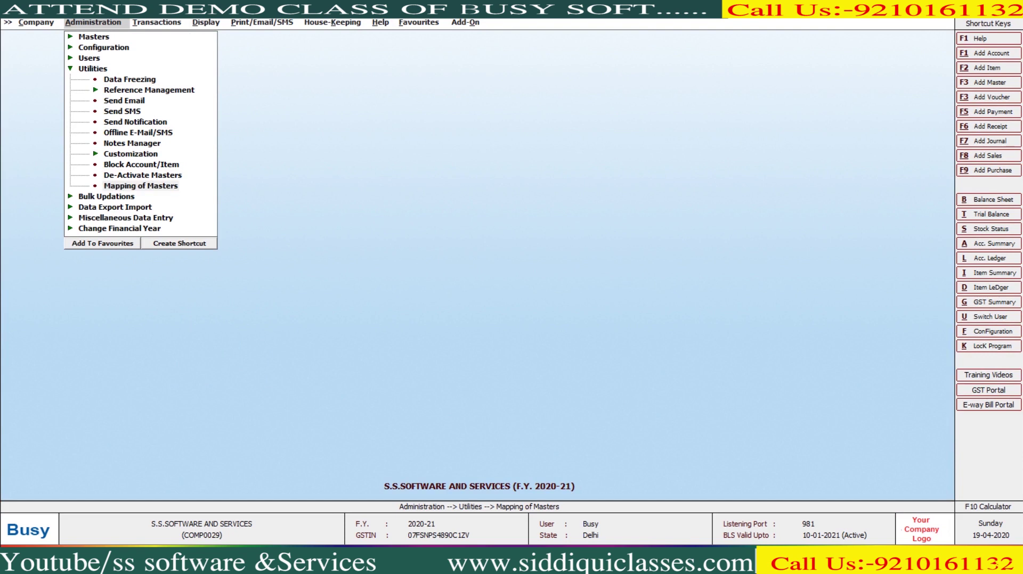
{"action": "key", "text": "Return"}
Step: Map S.S.SOFTWARE AND SERVICES to Busy Infotech Pvt. Ltd. and save the mapping
{"action": "type", "text": "S.S"}
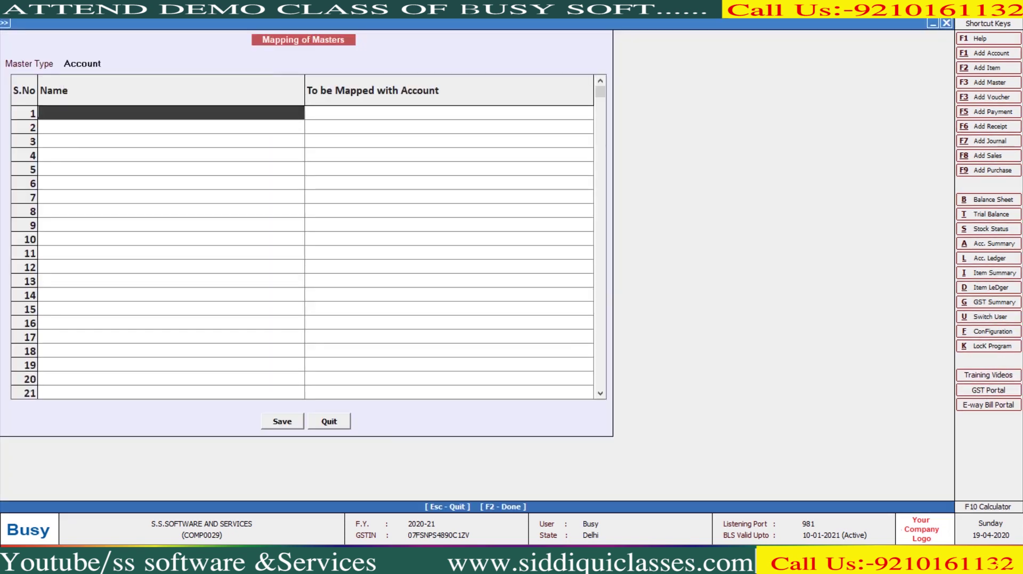
{"action": "type", "text": ".SOFTWARE AND SERVICES"}
{"action": "key", "text": "Return"}
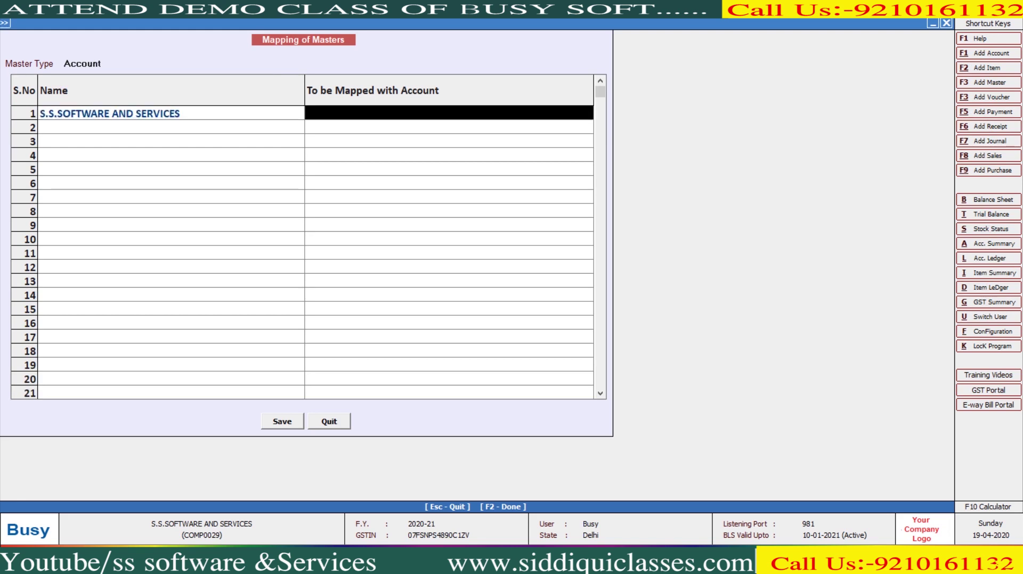
{"action": "type", "text": "BS"}
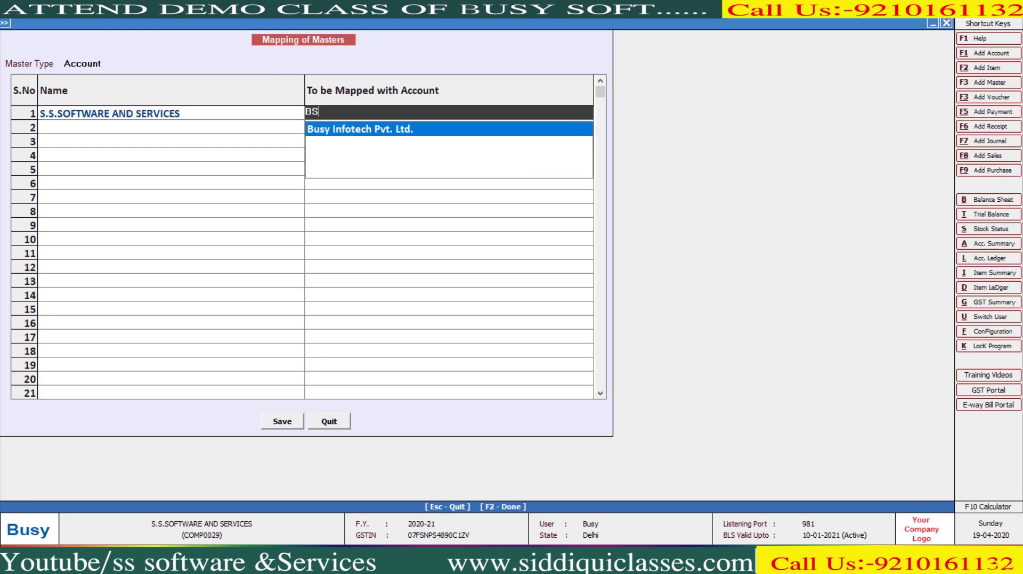
{"action": "key", "text": "Return"}
{"action": "key", "text": "F2"}
{"action": "key", "text": "Return"}
{"action": "key", "text": "Return"}
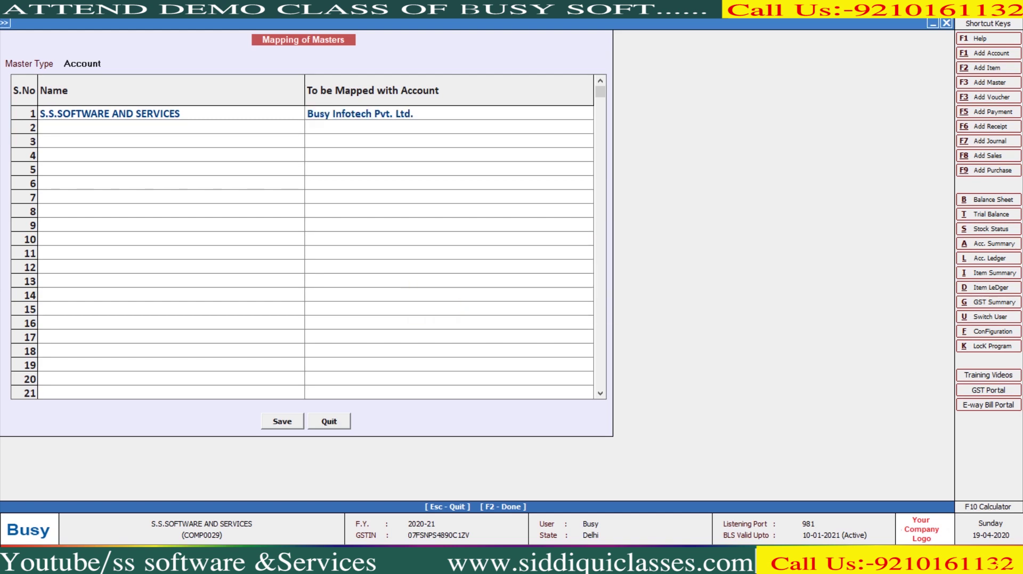
{"action": "key", "text": "Escape"}
{"action": "key", "text": "Right"}
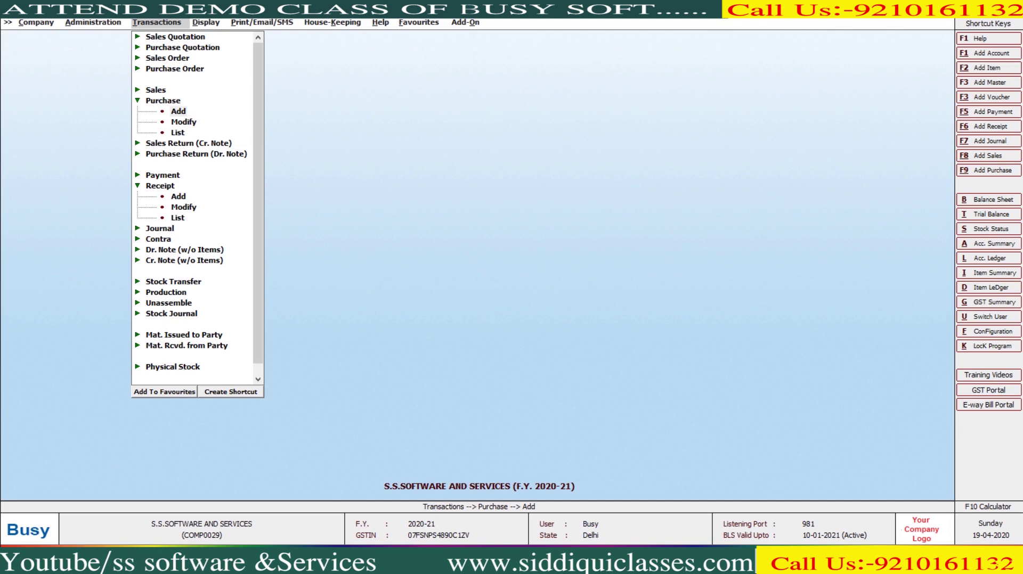
Step: Start a Main-series purchase voucher no. 126 dated 21-04-2020, type Direct, L/GST-ItemWise
{"action": "key", "text": "Return"}
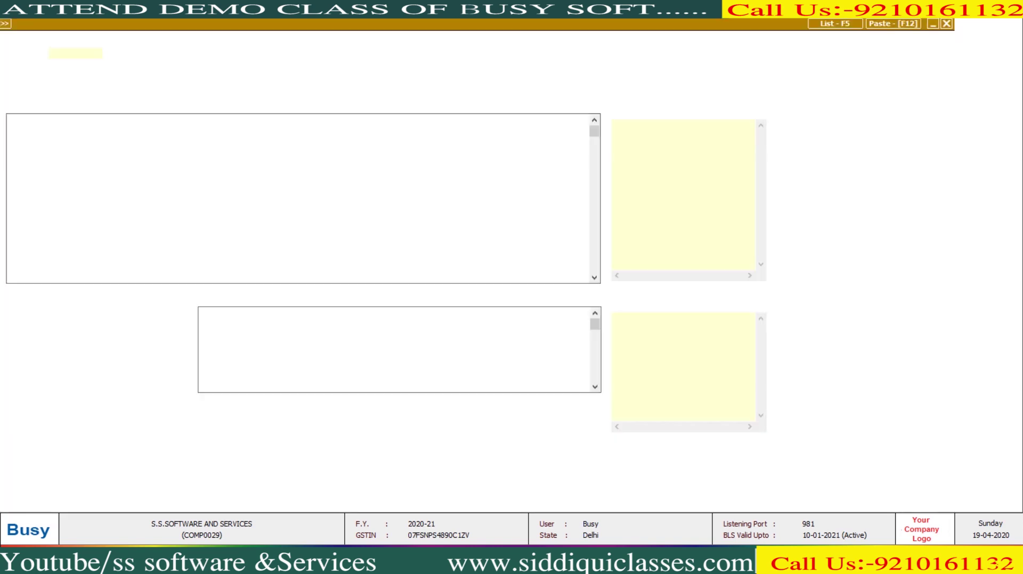
{"action": "key", "text": "Return"}
{"action": "type", "text": "21"}
{"action": "key", "text": "Return"}
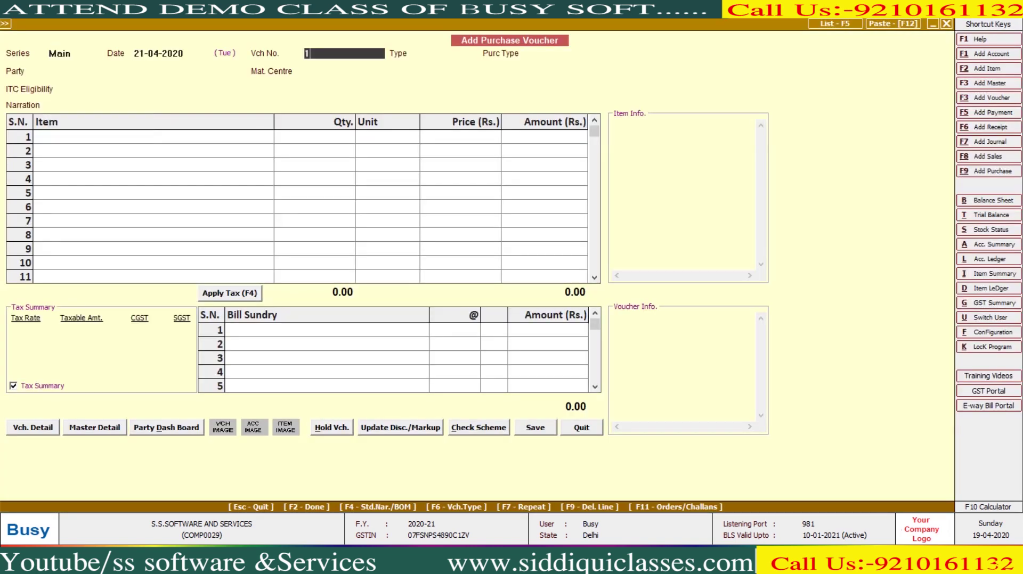
{"action": "key", "text": "Return"}
{"action": "key", "text": "Return"}
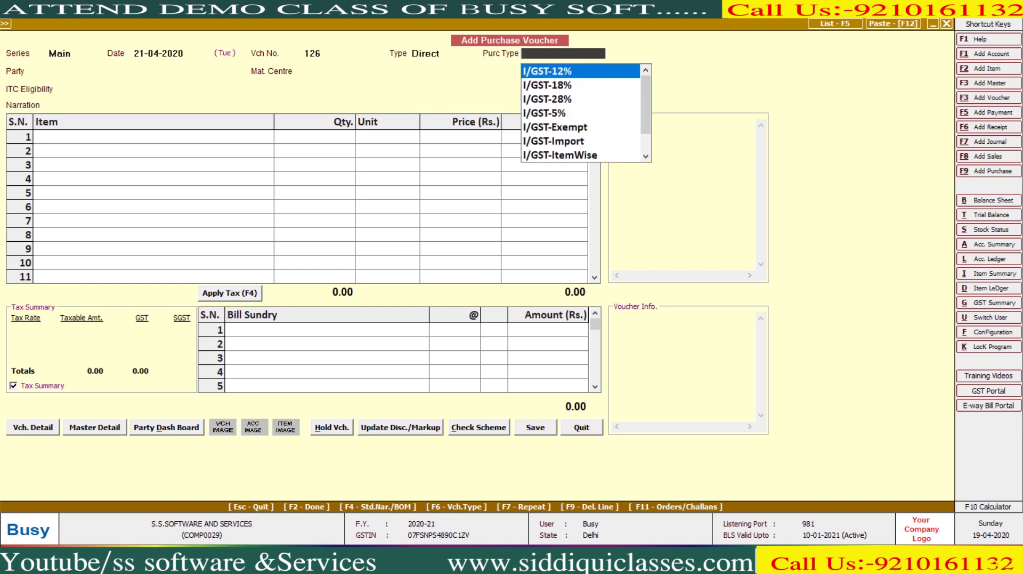
{"action": "type", "text": "li"}
{"action": "key", "text": "Return"}
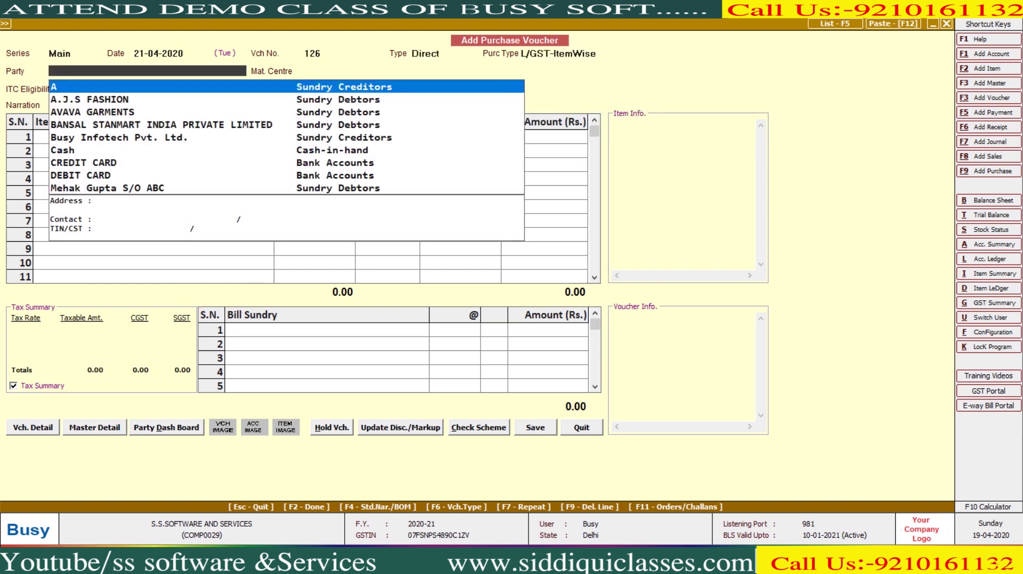
Step: Set the party to Busy Infotech Pvt. Ltd. and the material centre to Main Store
{"action": "key", "text": "Down"}
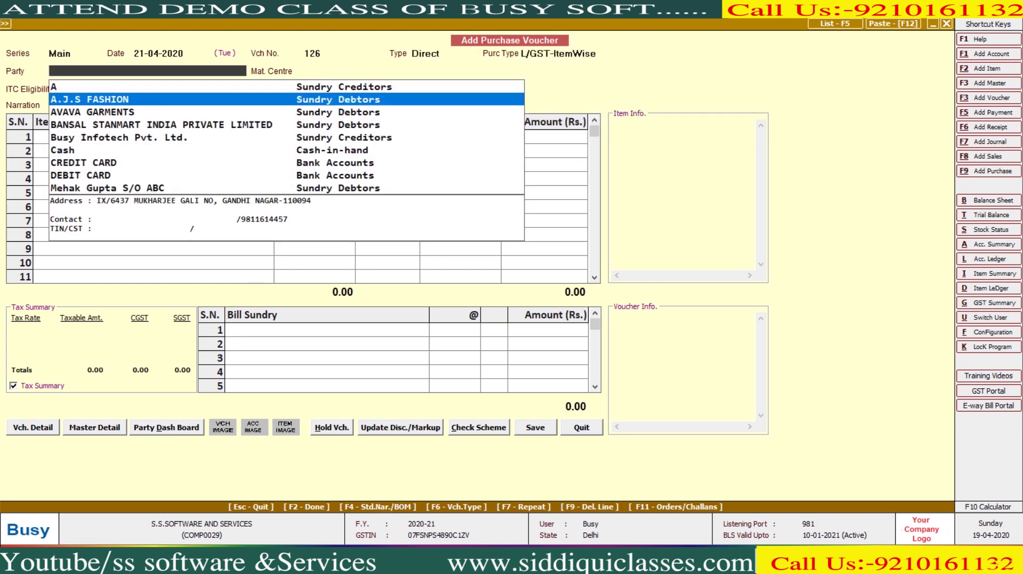
{"action": "type", "text": "b"}
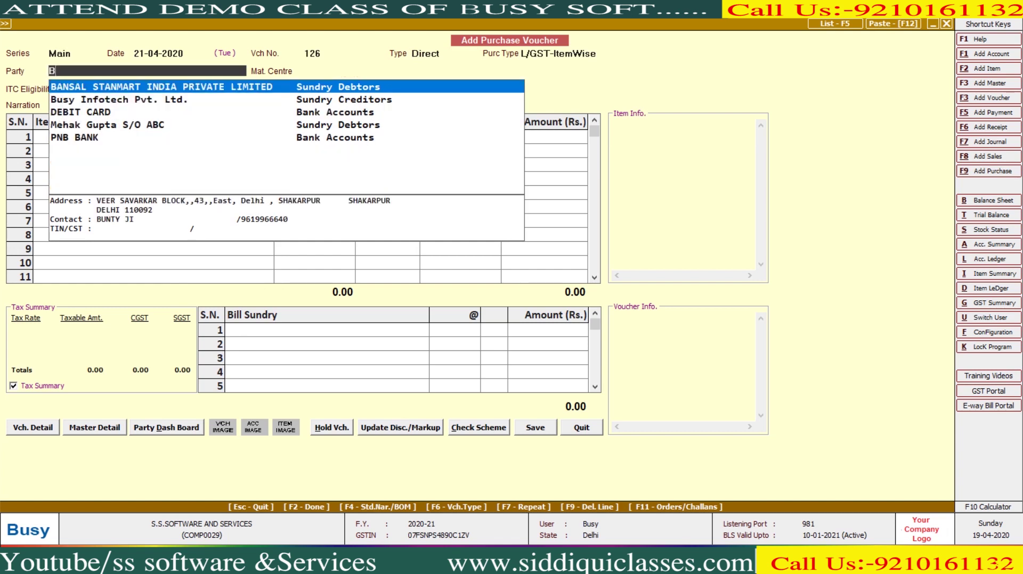
{"action": "key", "text": "Return"}
{"action": "key", "text": "shift+Tab"}
{"action": "key", "text": "Down"}
{"action": "key", "text": "Return"}
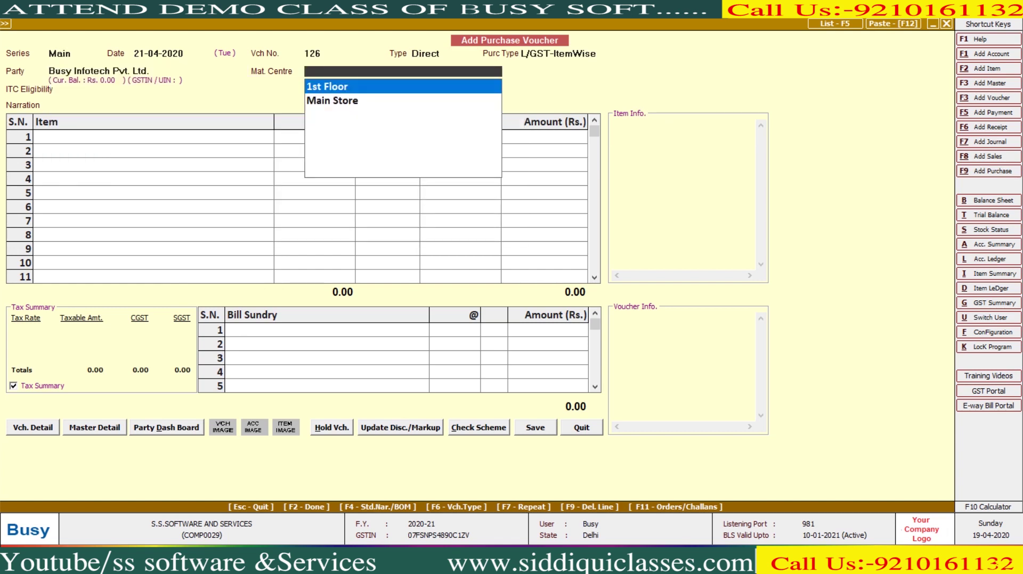
{"action": "key", "text": "Return"}
{"action": "key", "text": "Return"}
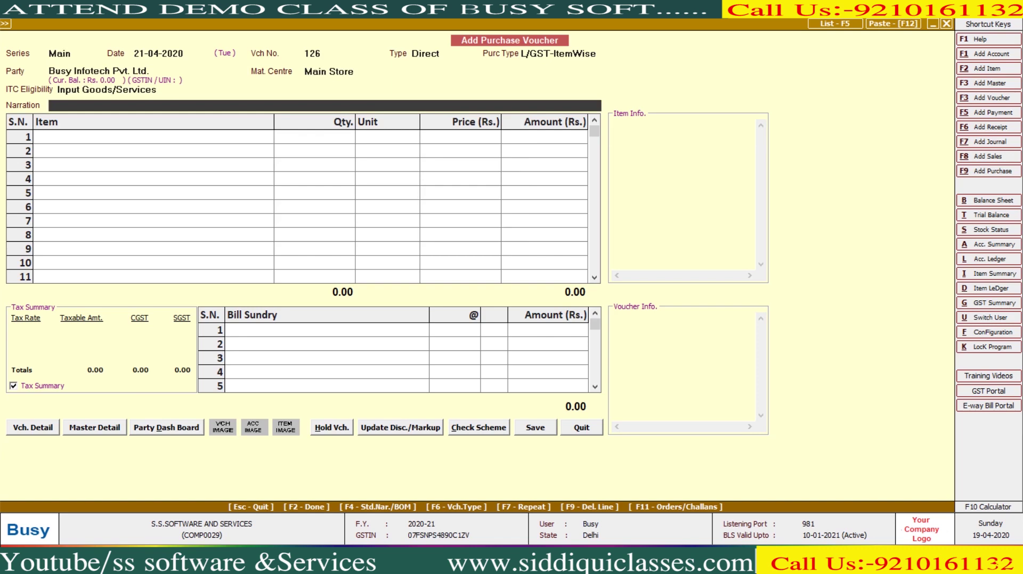
Step: Import the Sale XML file into the voucher, filling 120 Pcs Cotton Fabric worth 1,69,920
{"action": "key", "text": "F12"}
{"action": "key", "text": "Right"}
{"action": "key", "text": "Return"}
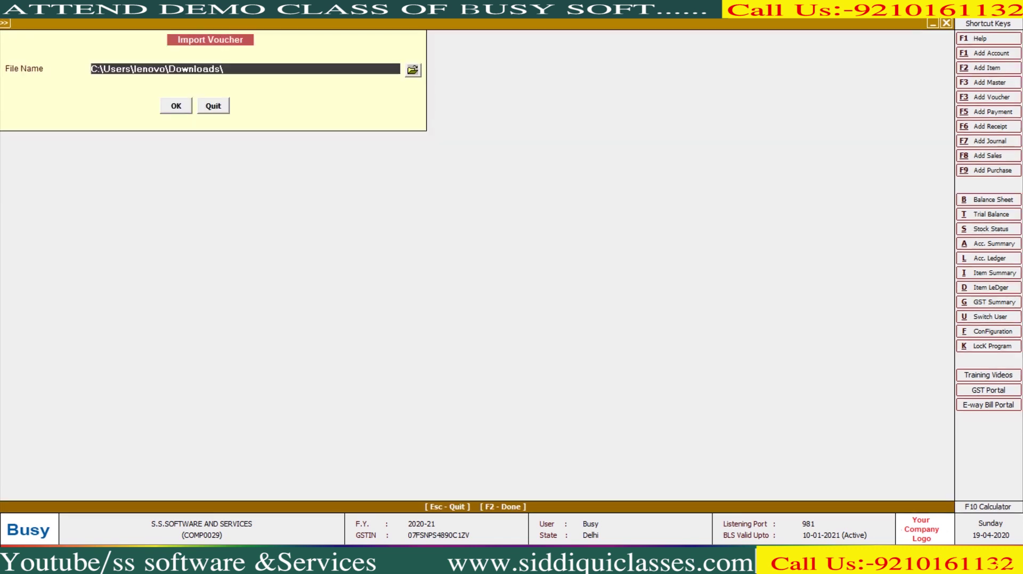
{"action": "left_click", "coordinate": [413, 70]}
{"action": "double_click", "coordinate": [183, 128]}
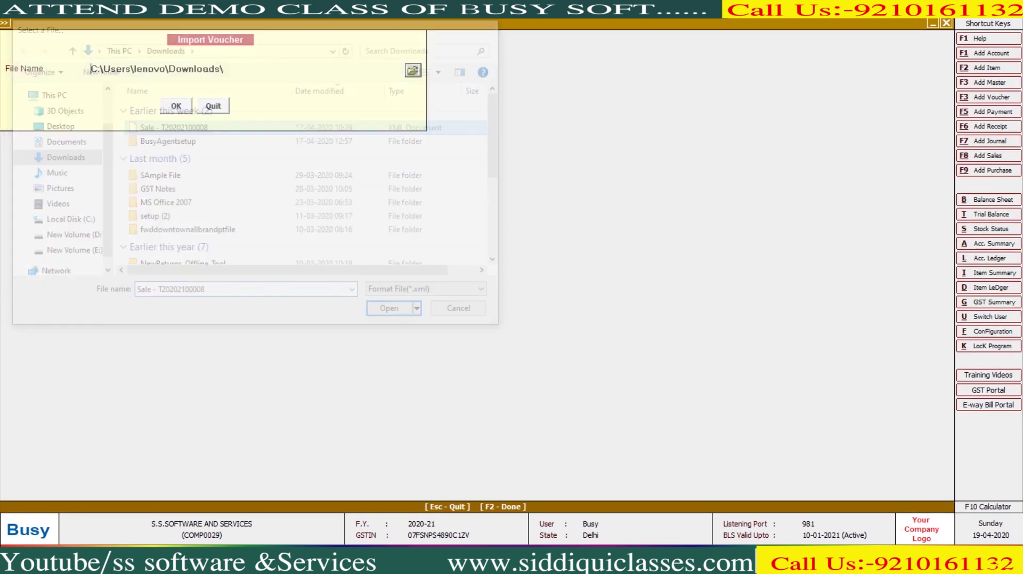
{"action": "key", "text": "Return"}
{"action": "key", "text": "Return"}
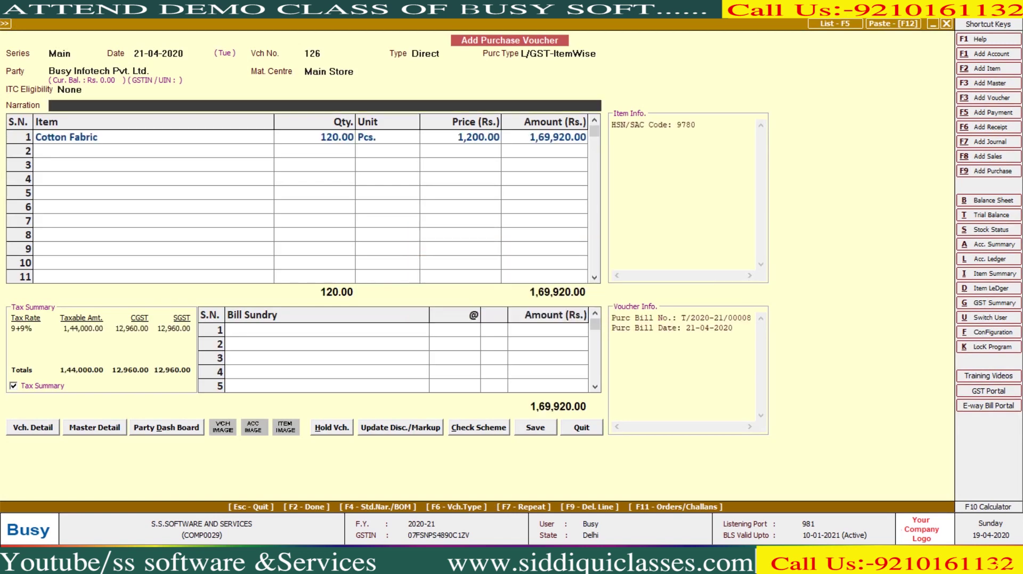
Step: Quit the filled voucher and move to the Administration utilities options
{"action": "key", "text": "Escape"}
{"action": "key", "text": "y"}
{"action": "key", "text": "Left"}
{"action": "key", "text": "Return"}
{"action": "key", "text": "Down"}
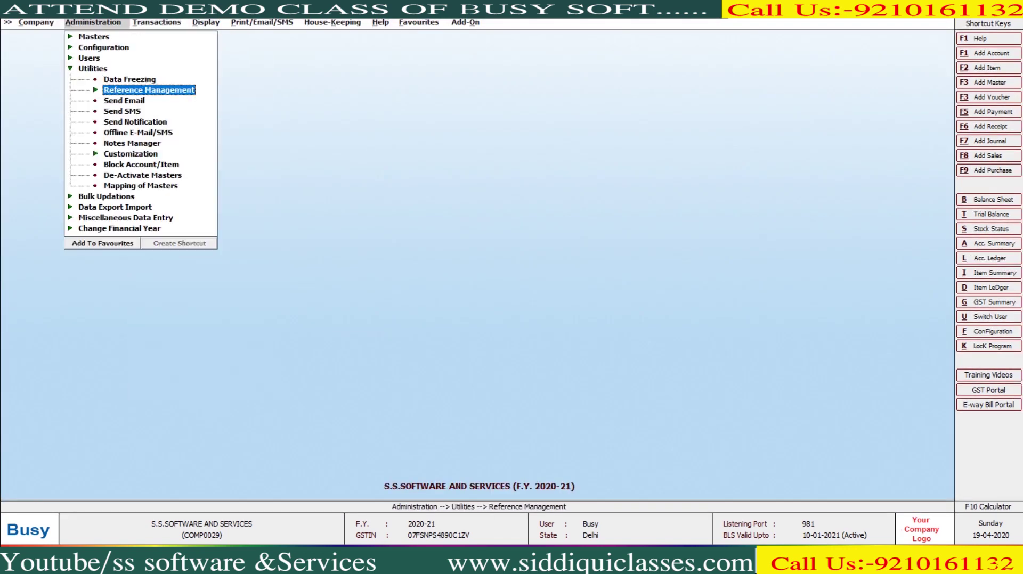
Step: Open Mapping of Masters and pick Account as the master type
{"action": "key", "text": "Down"}
{"action": "key", "text": "Down"}
{"action": "key", "text": "Down"}
{"action": "key", "text": "Down"}
{"action": "key", "text": "Down"}
{"action": "key", "text": "Down"}
{"action": "key", "text": "Down"}
{"action": "key", "text": "Down"}
{"action": "key", "text": "Down"}
{"action": "key", "text": "Return"}
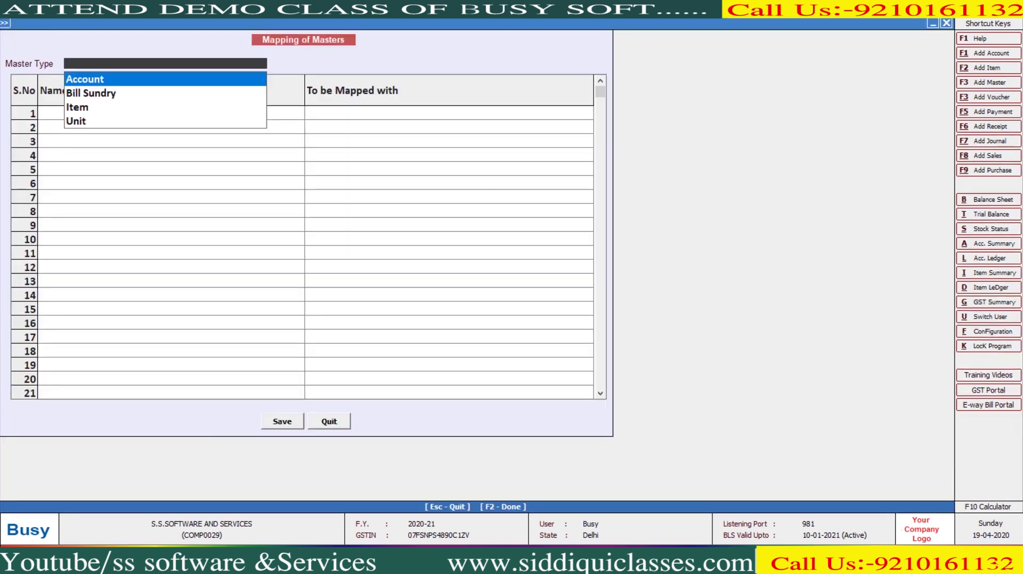
{"action": "key", "text": "Return"}
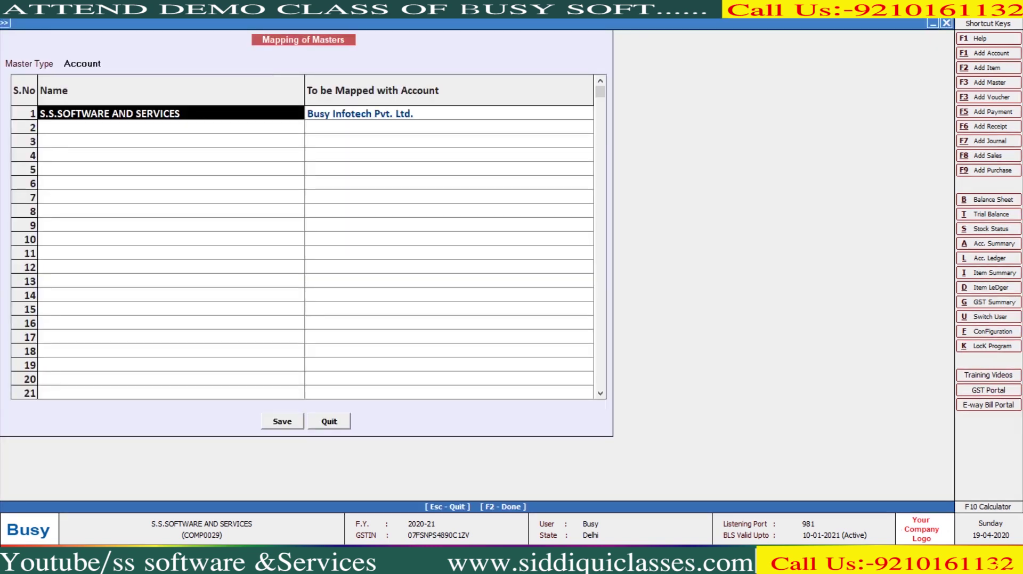